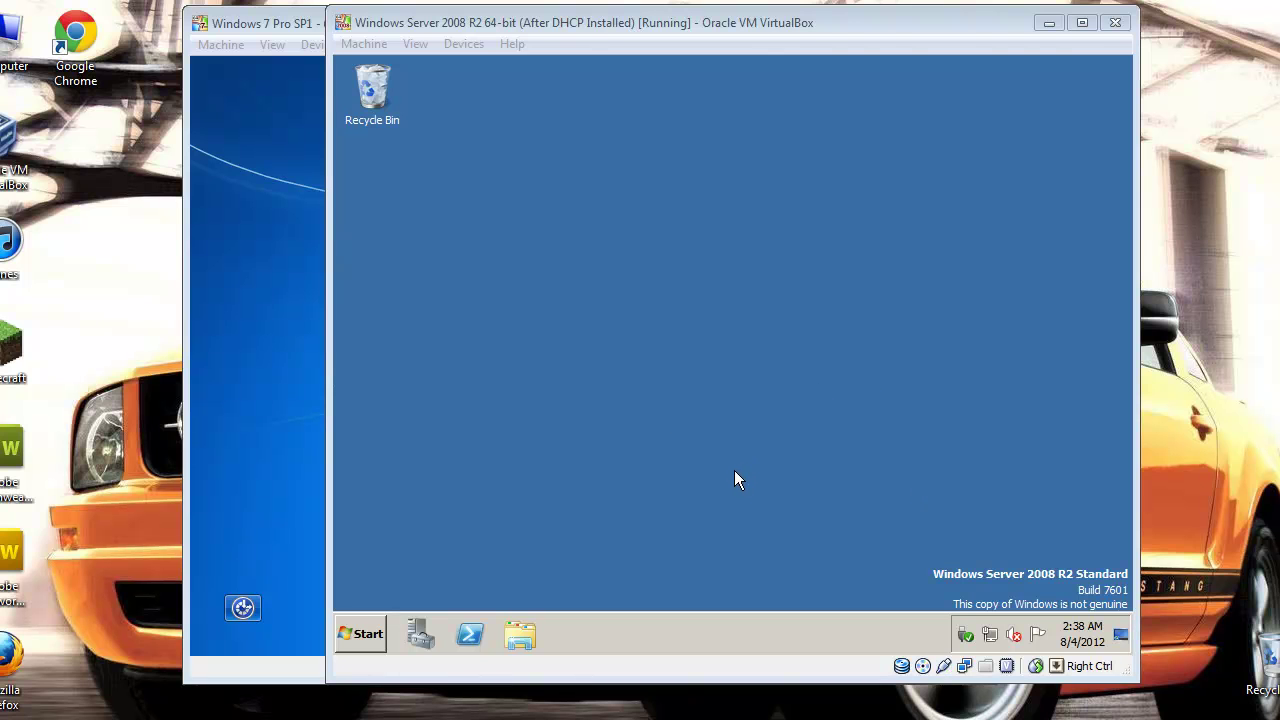
left_click(463, 22)
left_click_drag(463, 22, 455, 24)
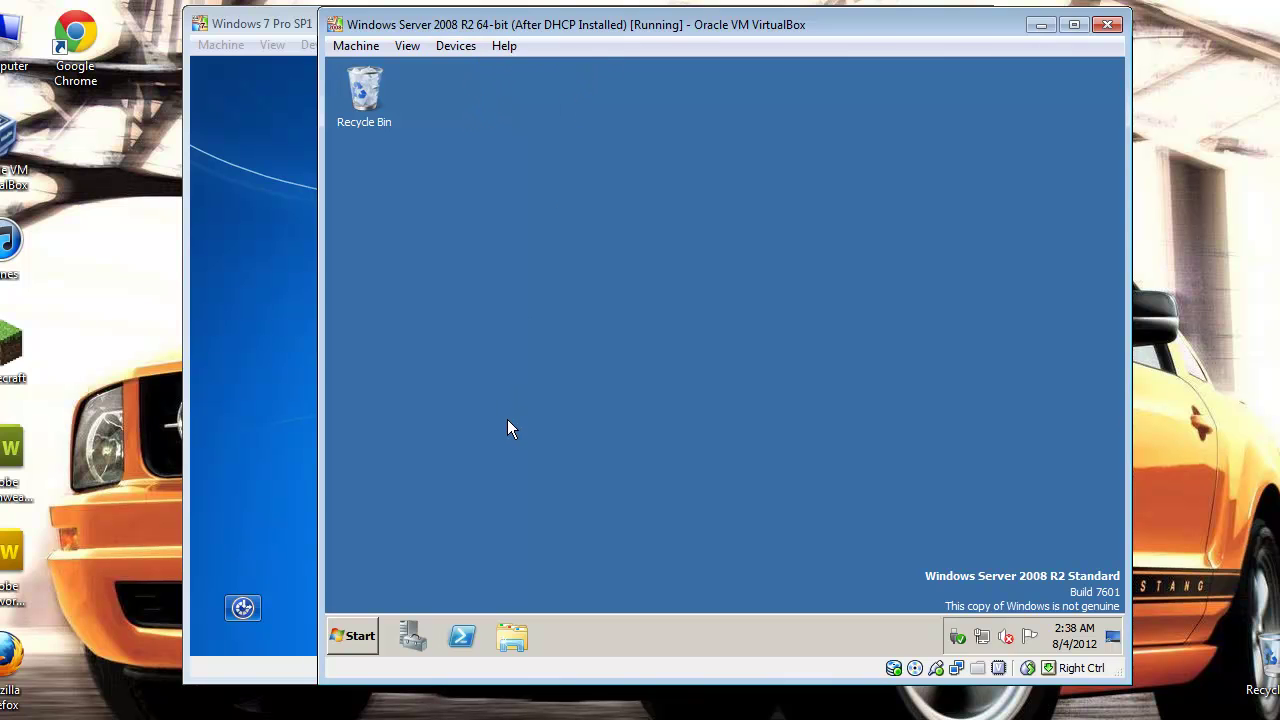
left_click(270, 218)
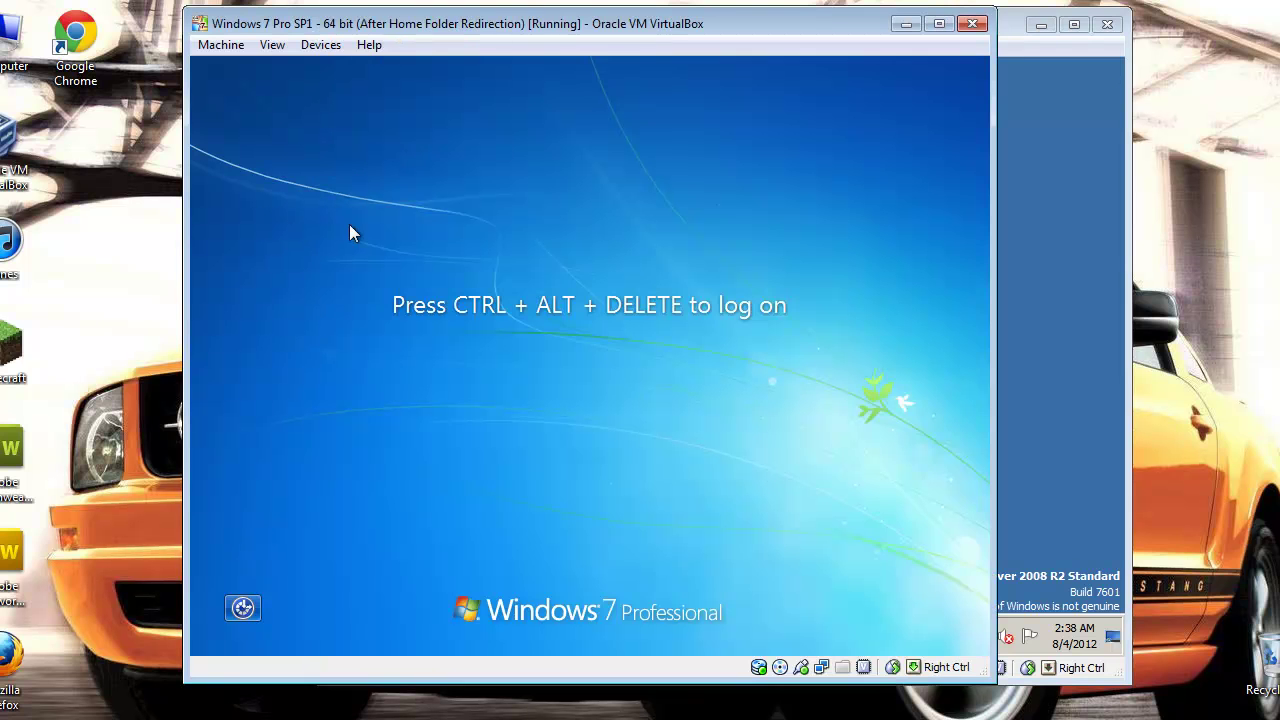
left_click(1045, 298)
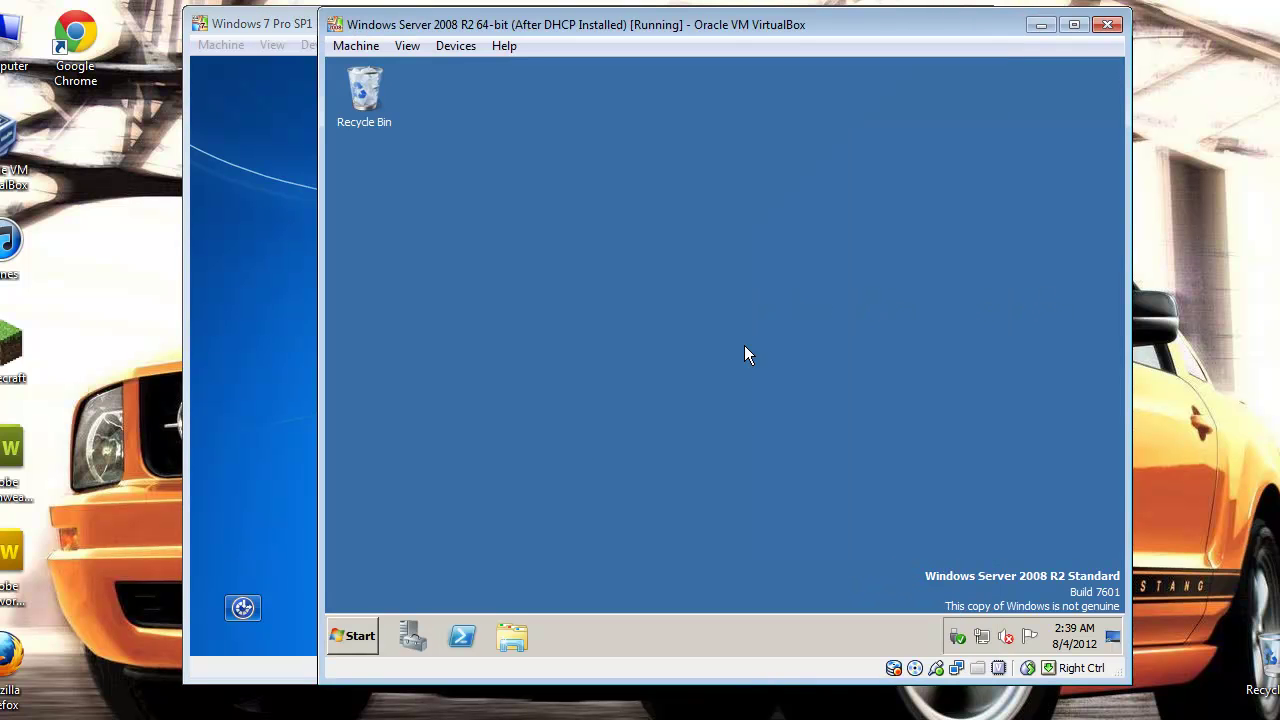
Create a new folder named Share on Local Disk (C:) of the Windows Server 2008 R2 machine.
left_click(363, 637)
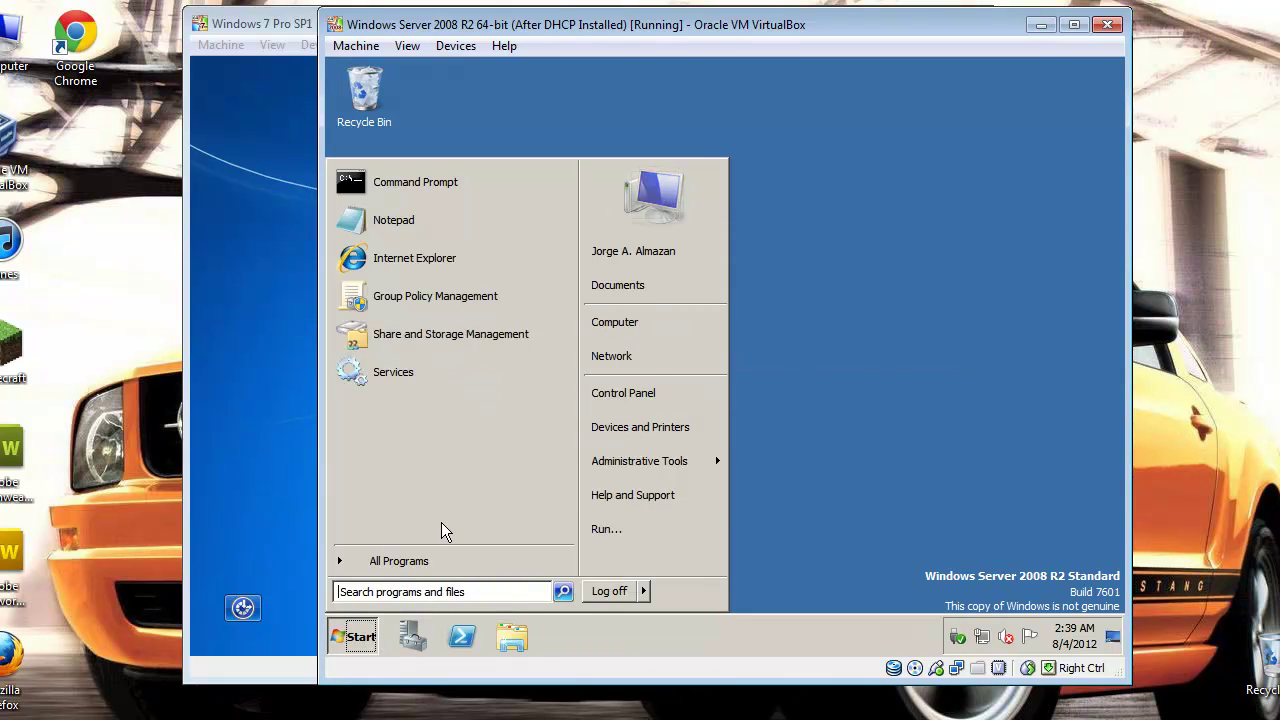
left_click(642, 321)
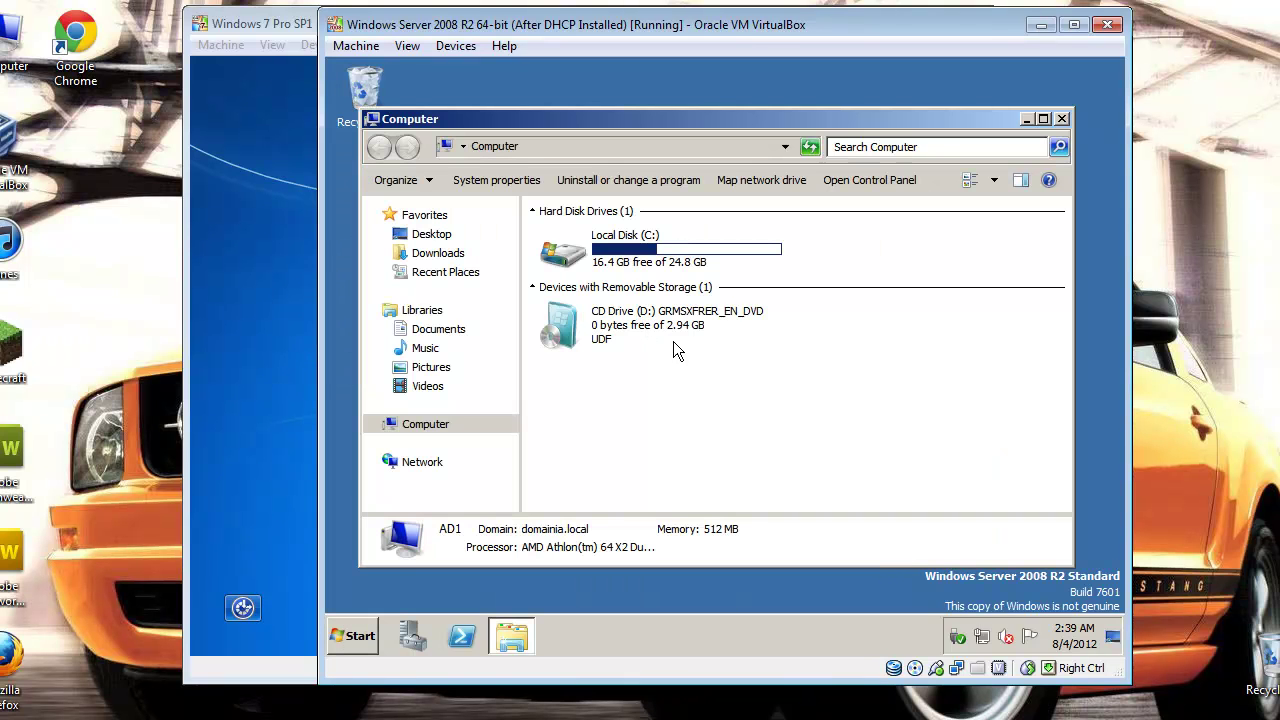
double_click(613, 258)
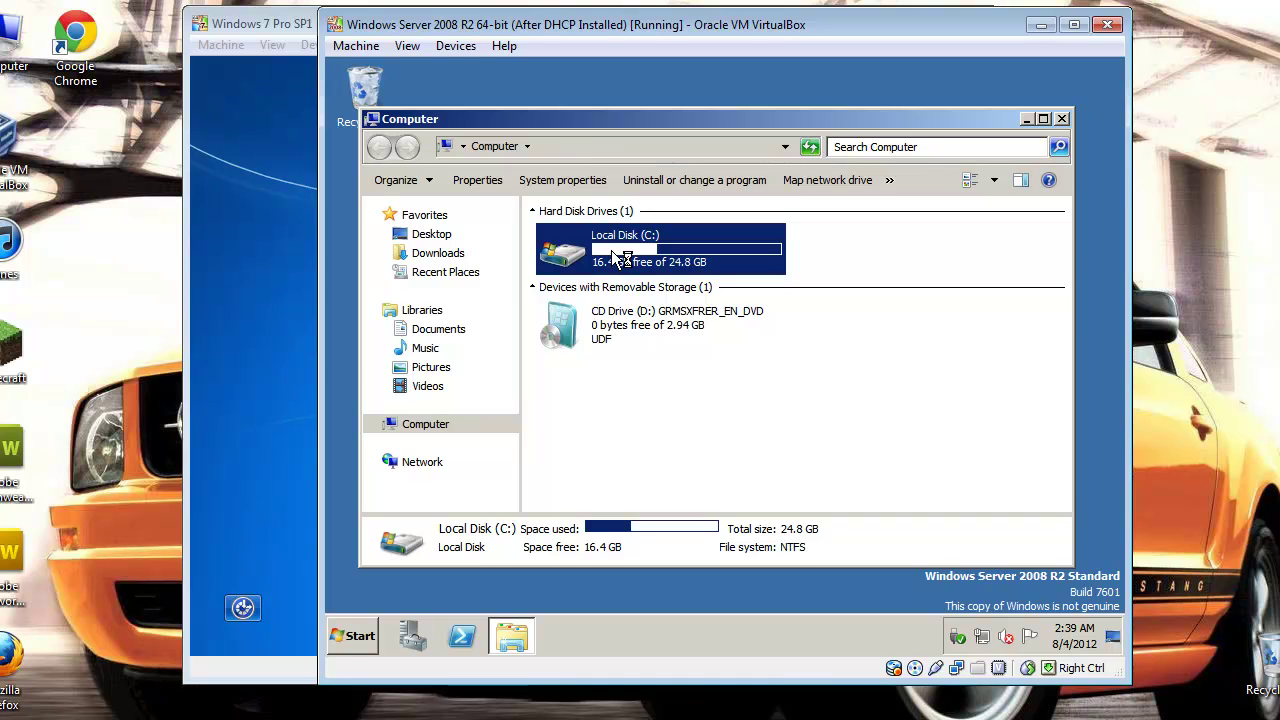
right_click(582, 360)
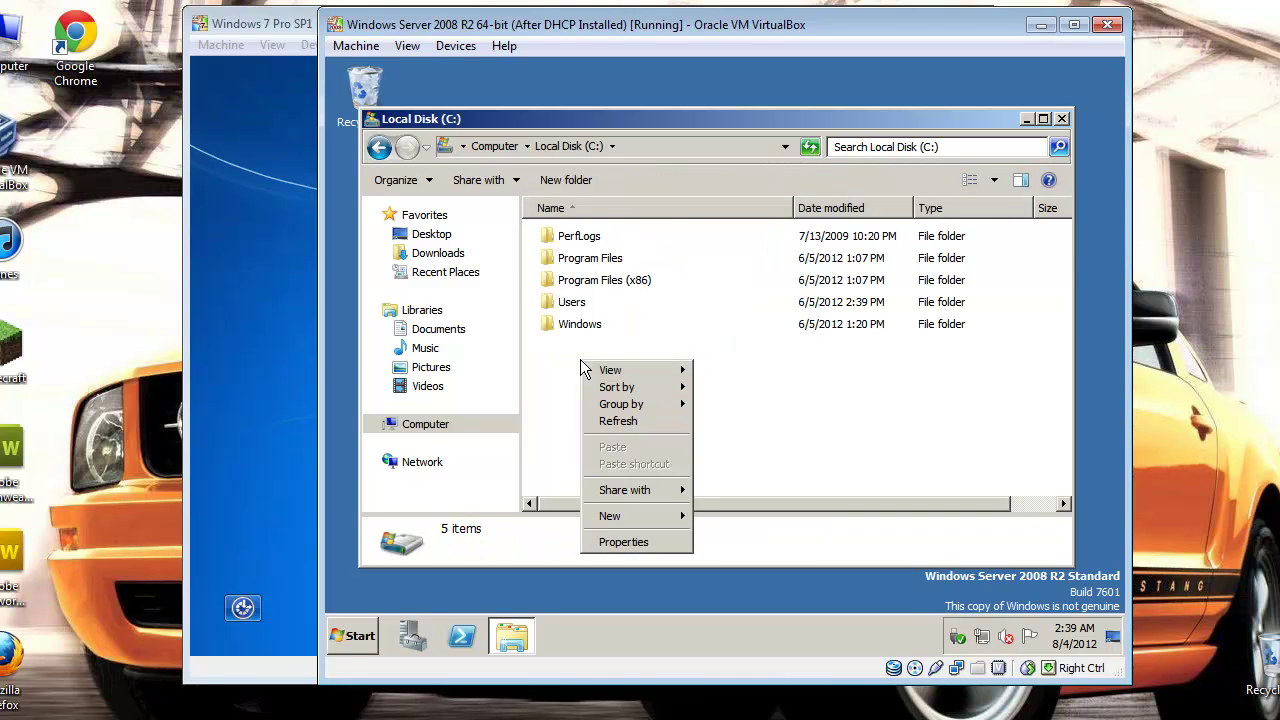
mouse_move(625, 521)
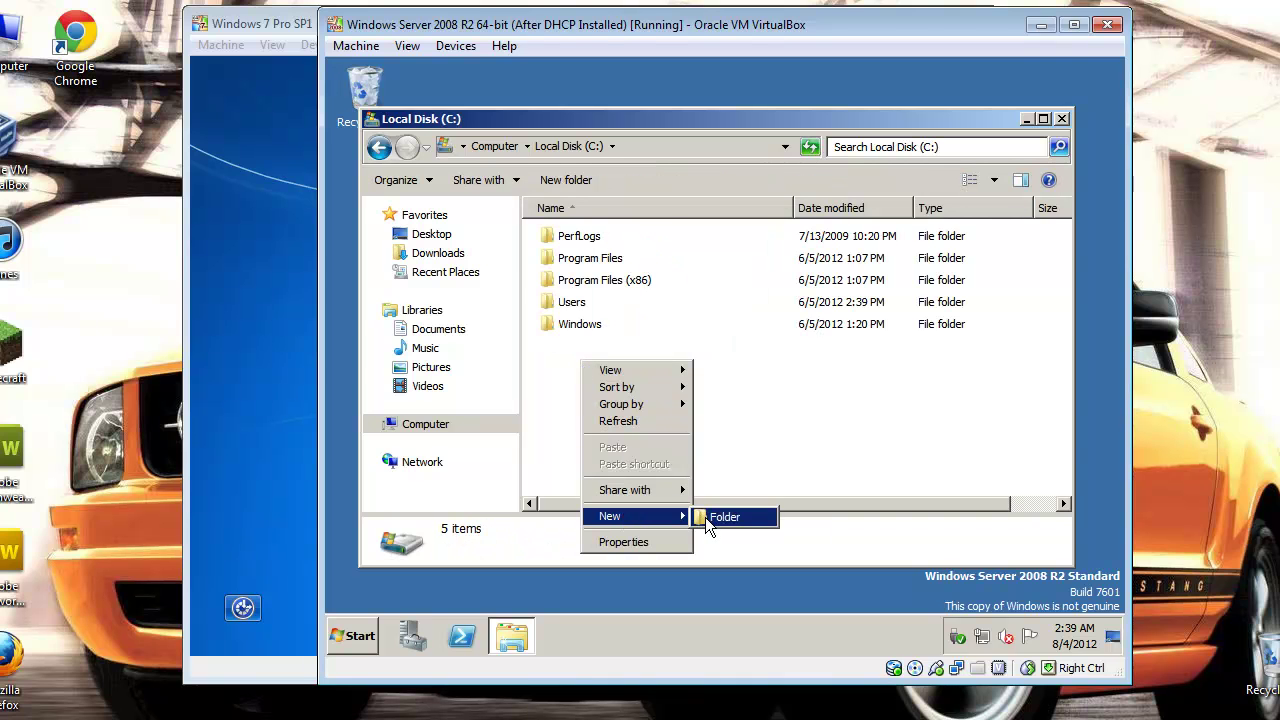
left_click(705, 517)
key("BackSpace")
type("S")
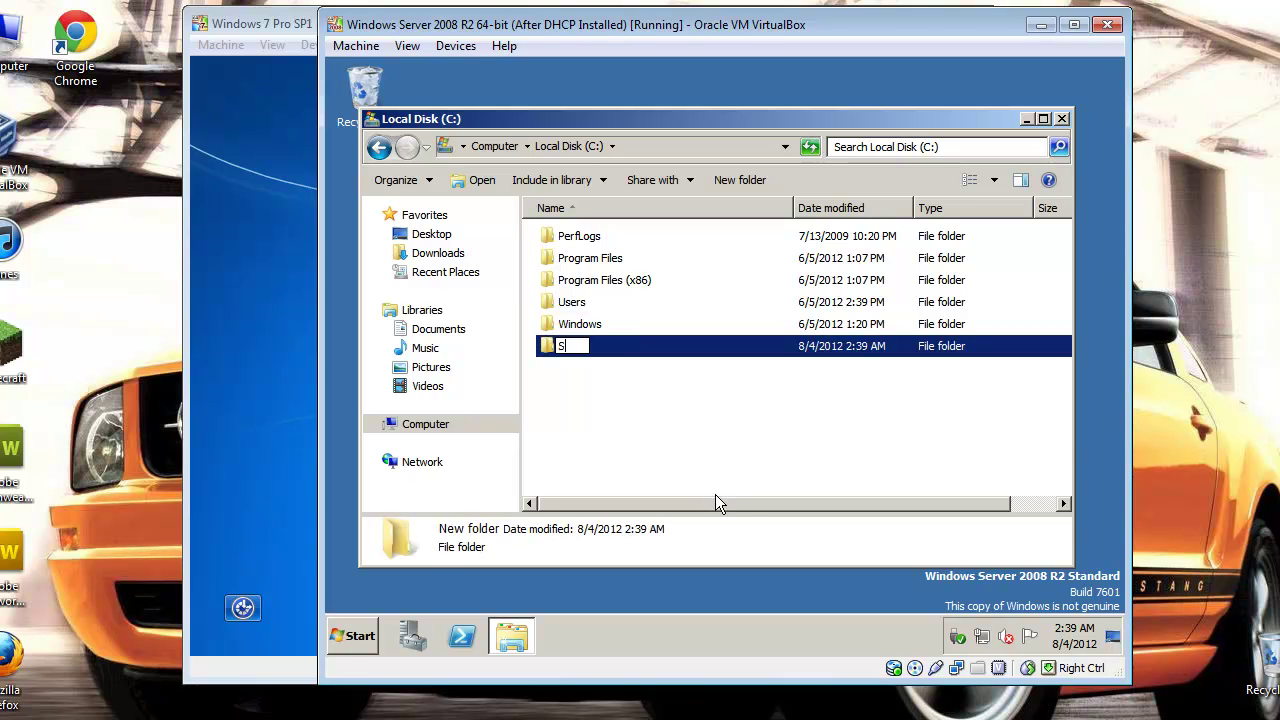
type("hare")
key("Return")
Turn on advanced sharing for the Share folder and remove Everyone from its share permissions.
right_click(579, 350)
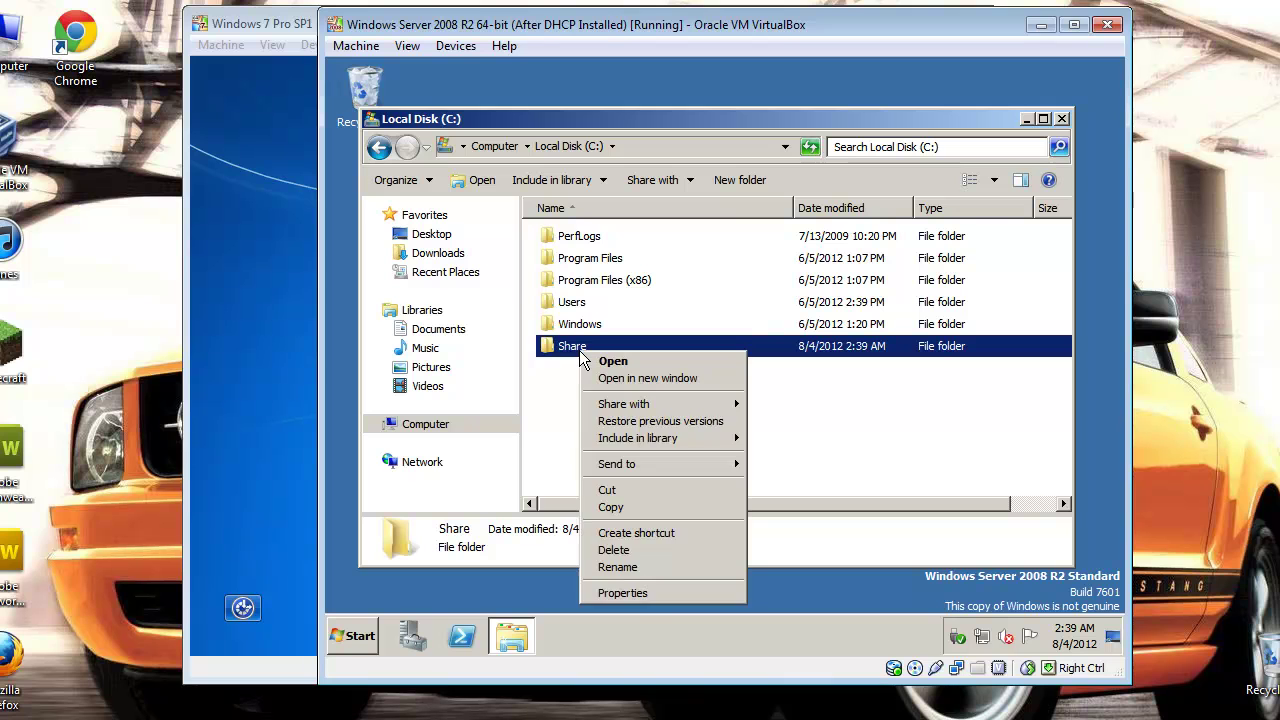
left_click(641, 595)
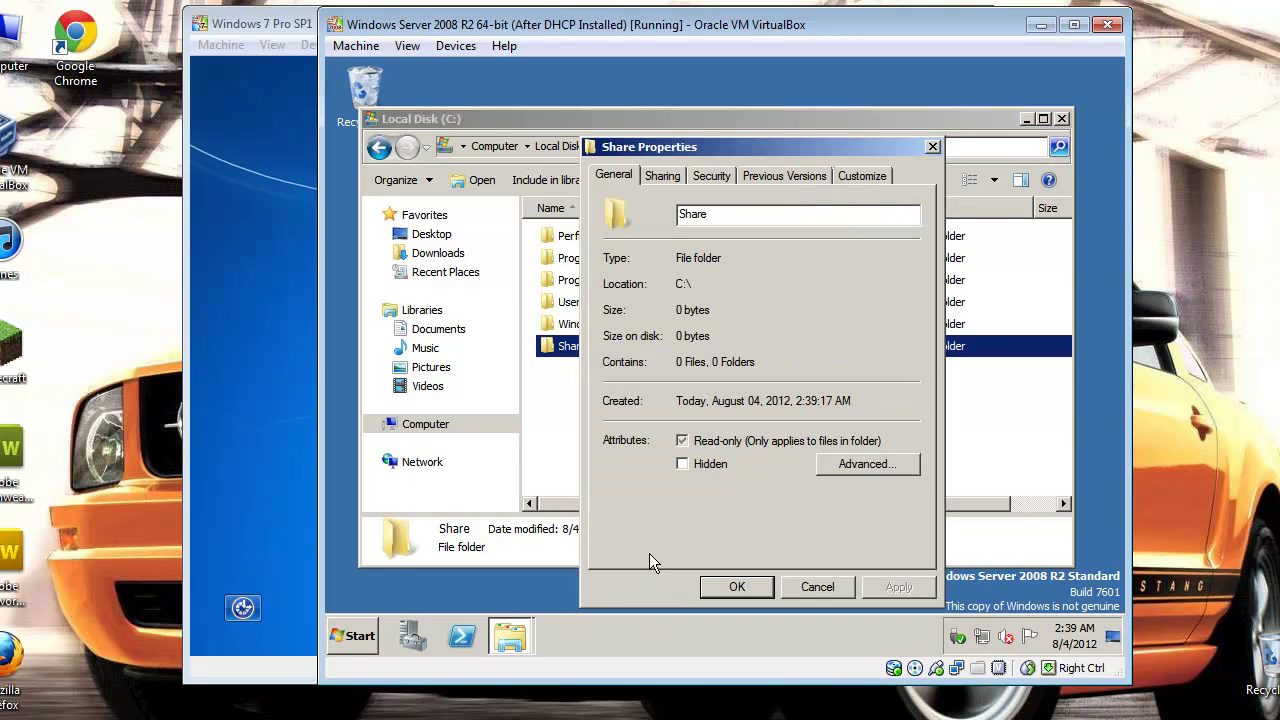
left_click(665, 177)
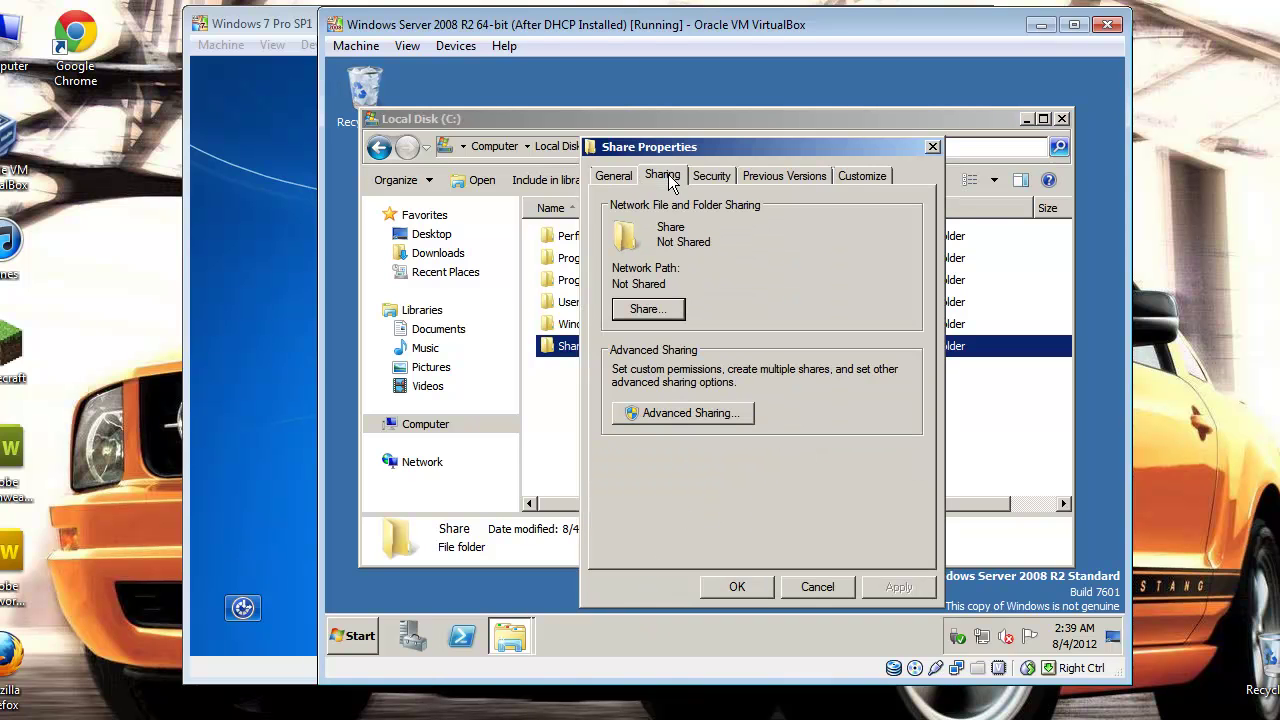
left_click(670, 413)
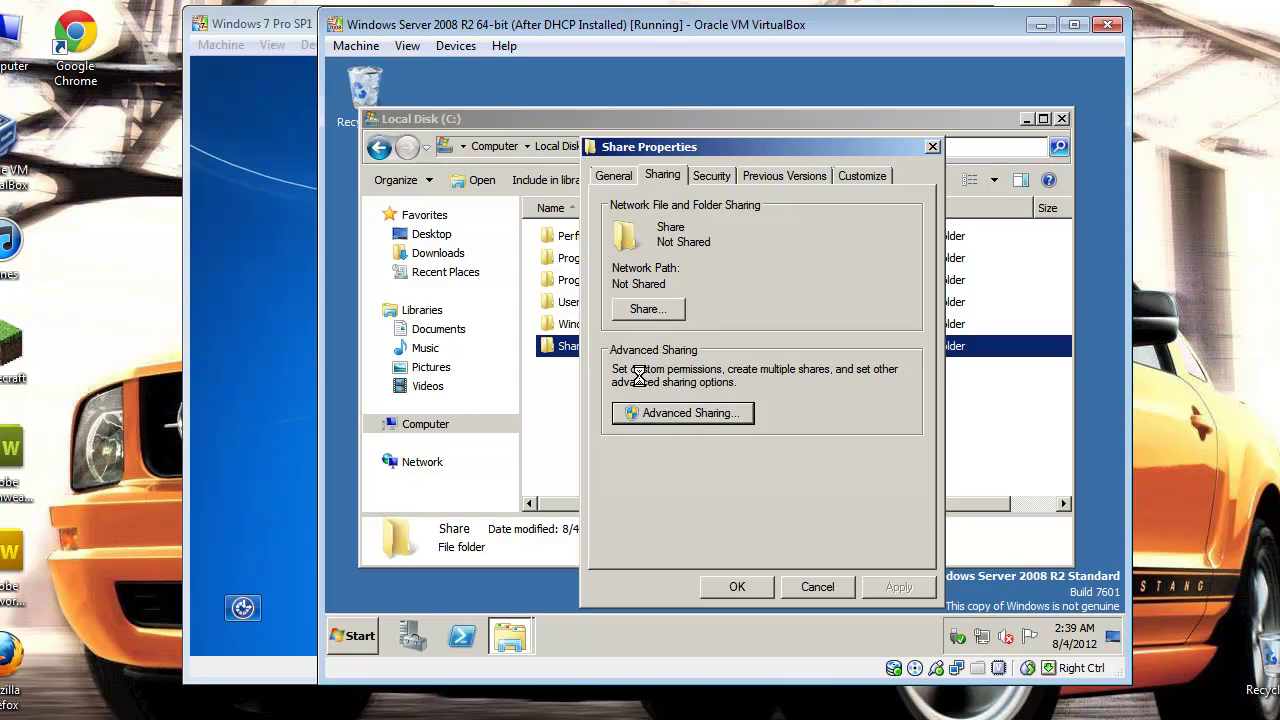
left_click(665, 203)
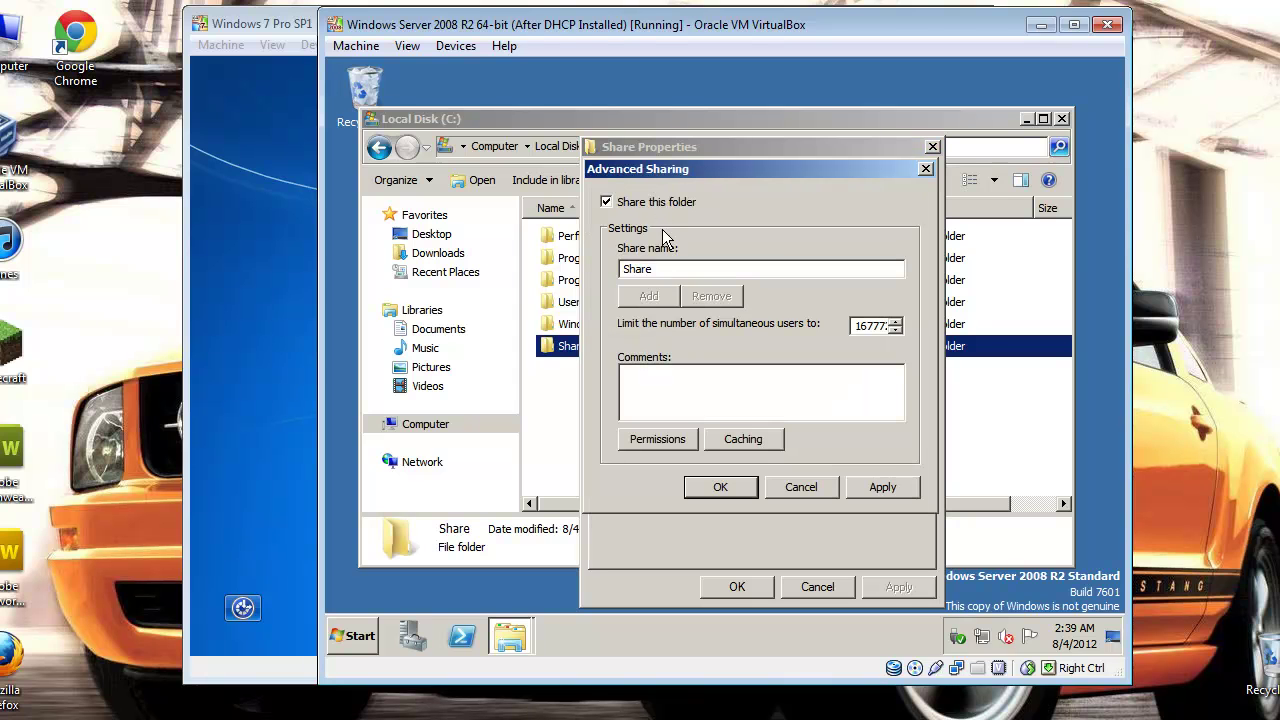
left_click(659, 439)
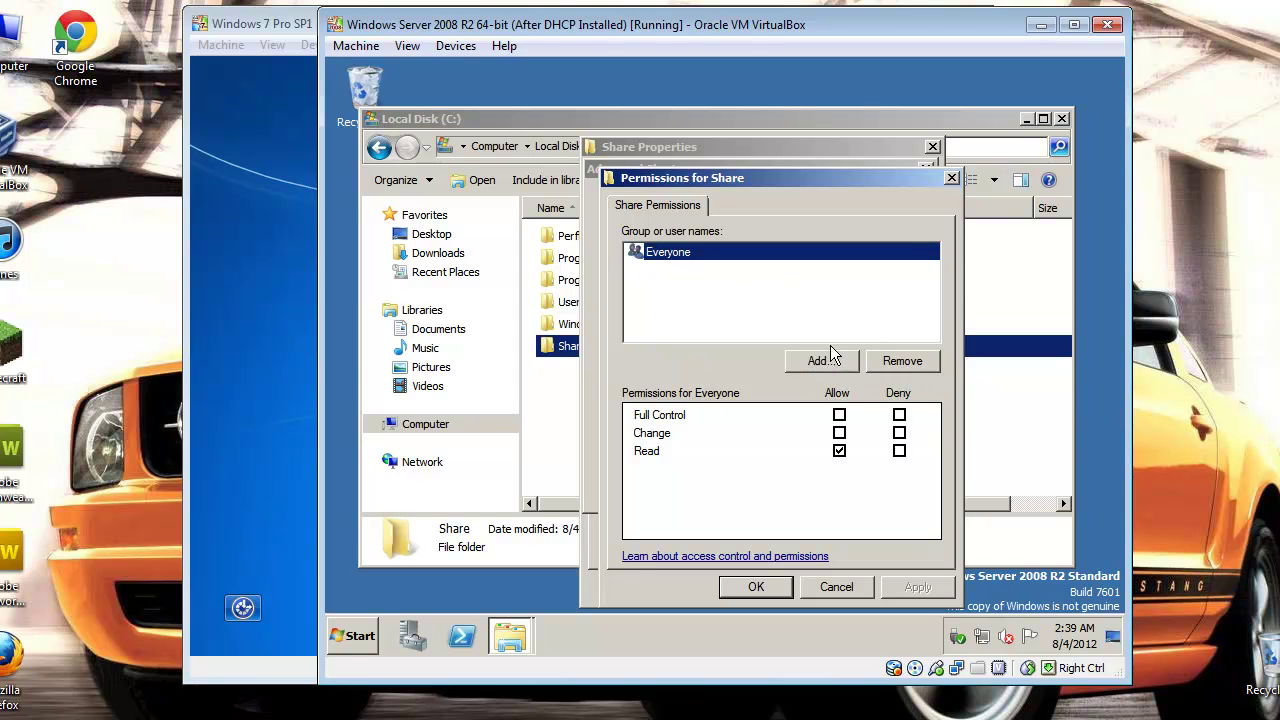
left_click(888, 362)
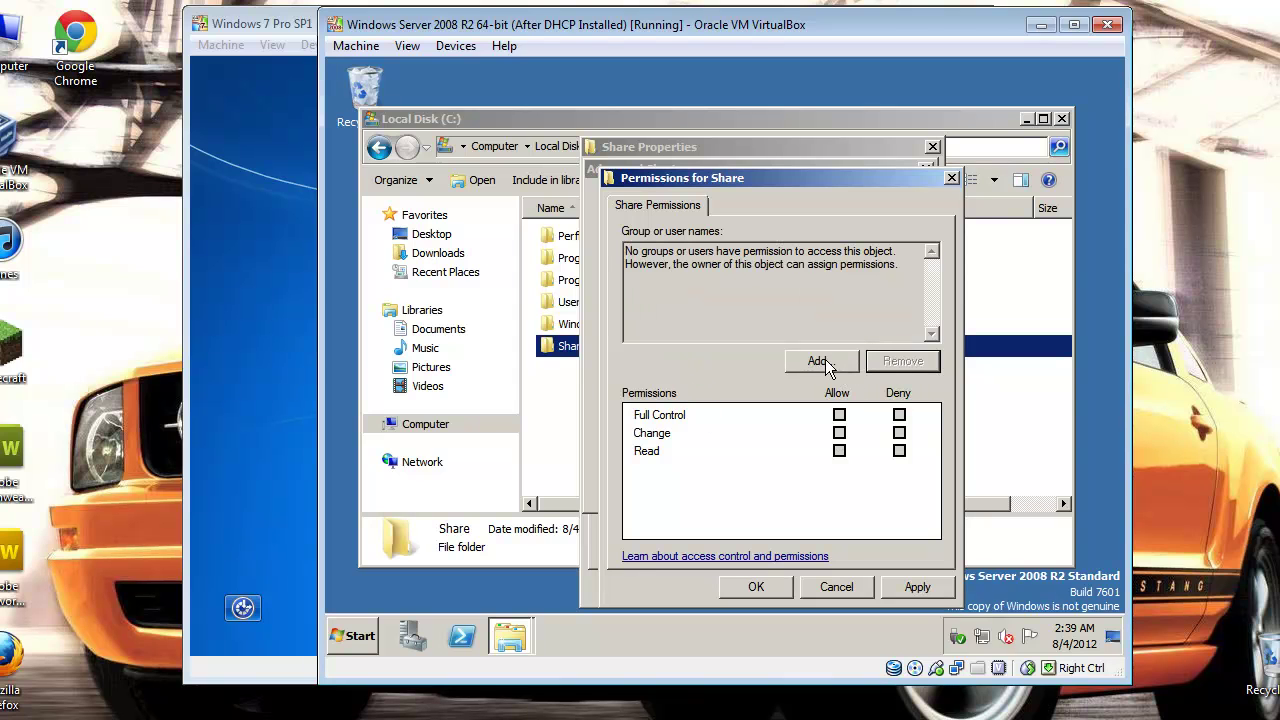
Add the Administrators group to the share permissions and allow it Full Control.
left_click(820, 362)
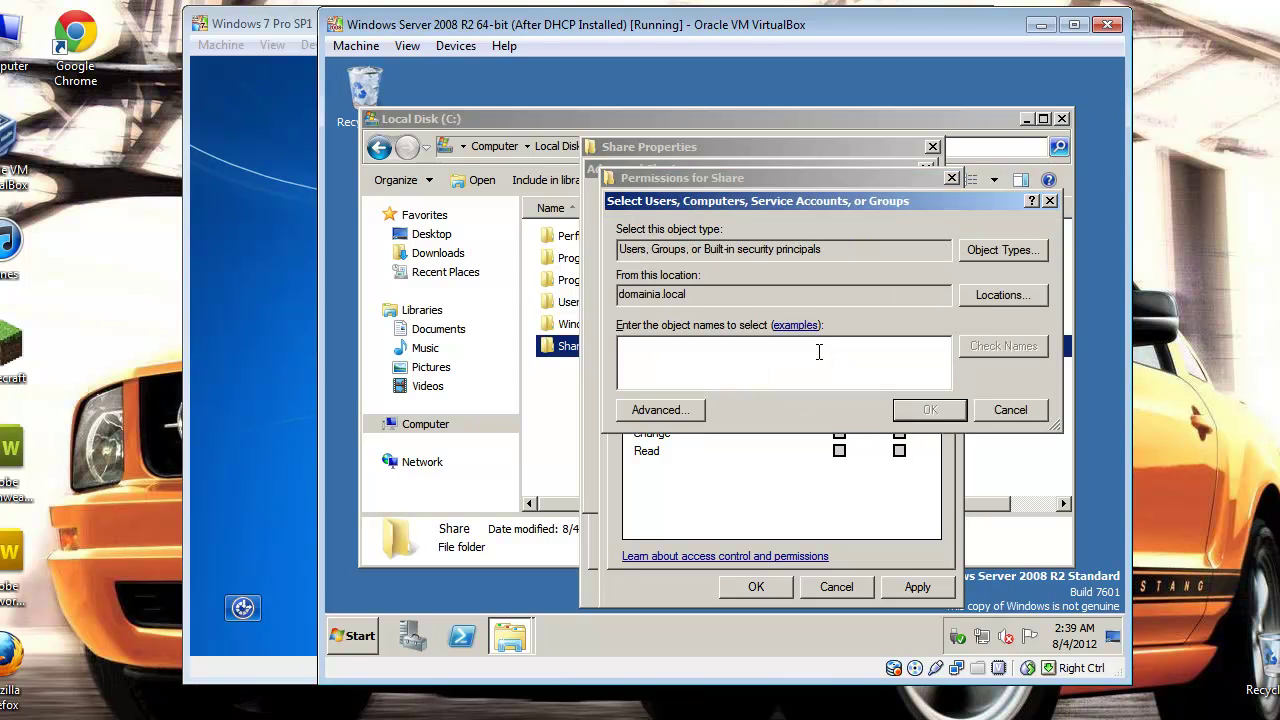
type("admini")
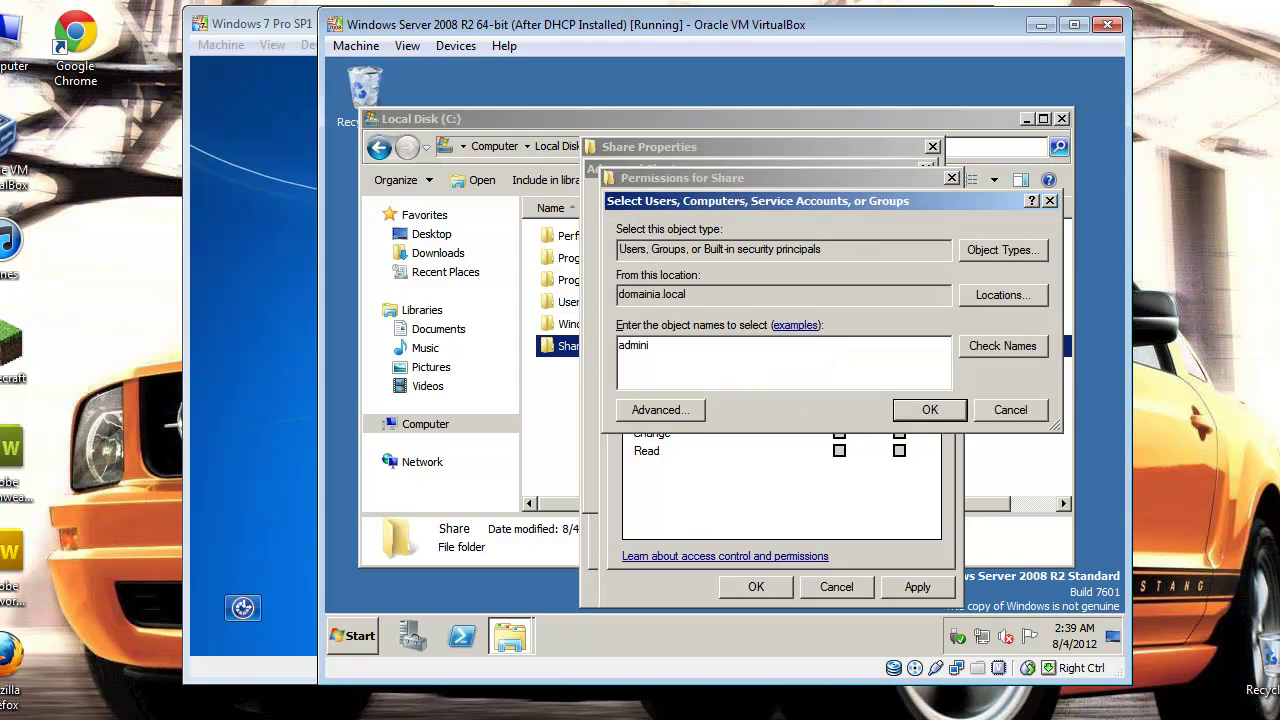
left_click(912, 410)
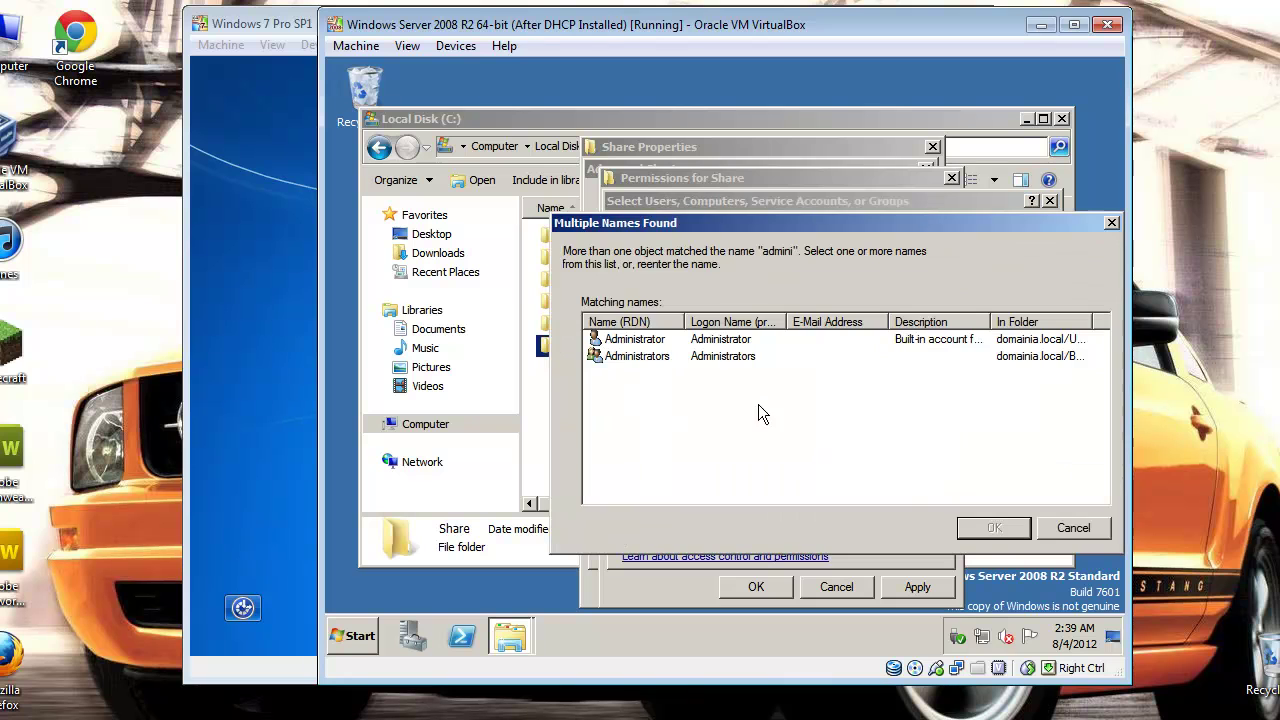
left_click(700, 357)
left_click(995, 528)
key("Return")
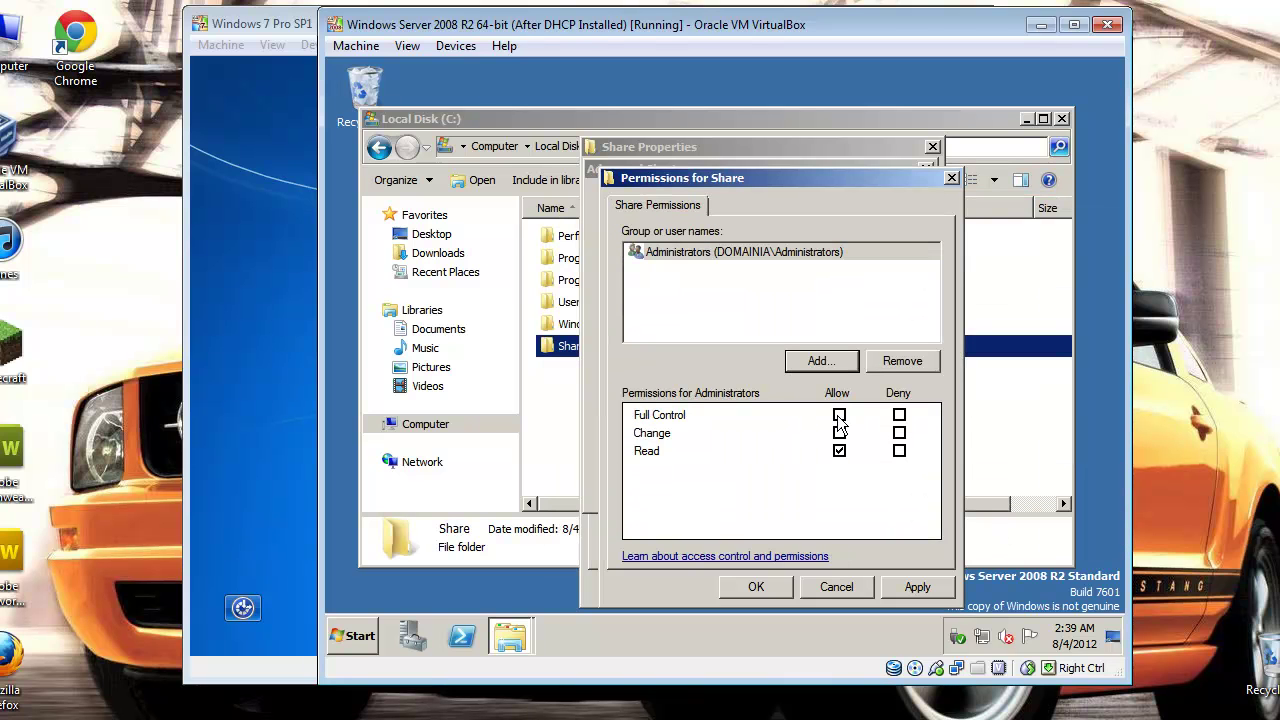
left_click(839, 418)
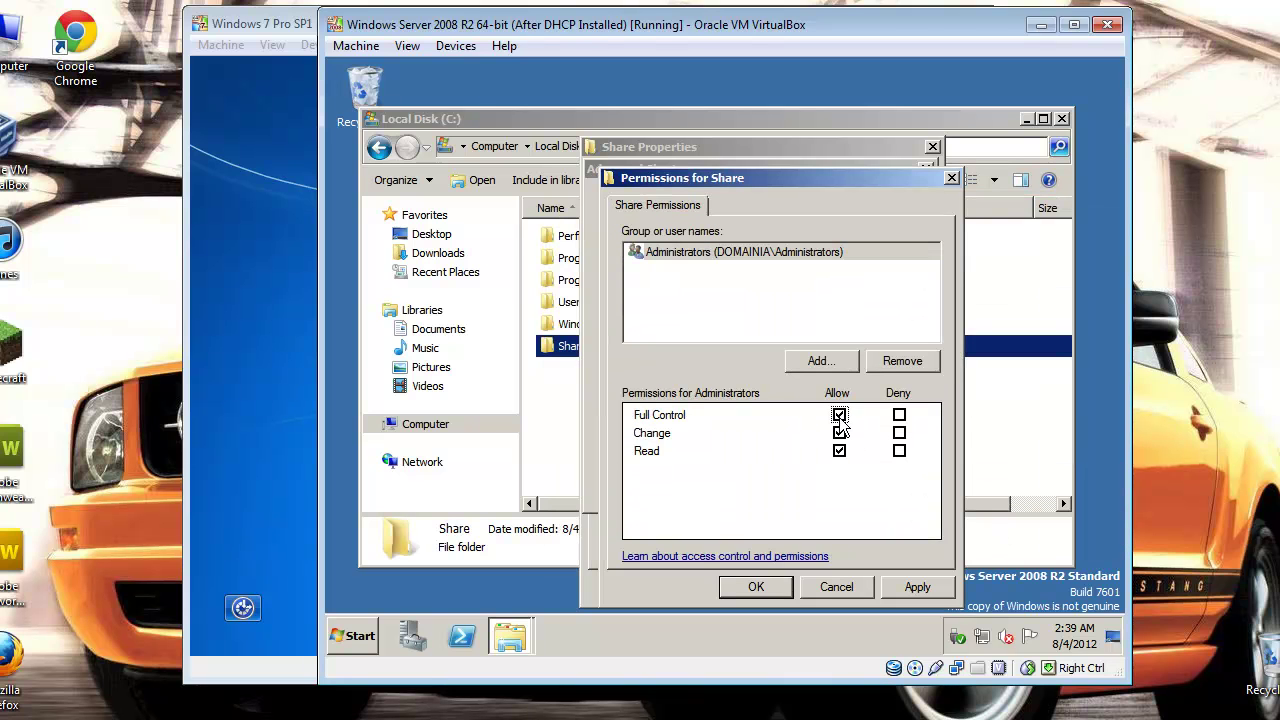
Add the Domain Users group to the share permissions and allow it Change.
left_click(820, 361)
type("domain users")
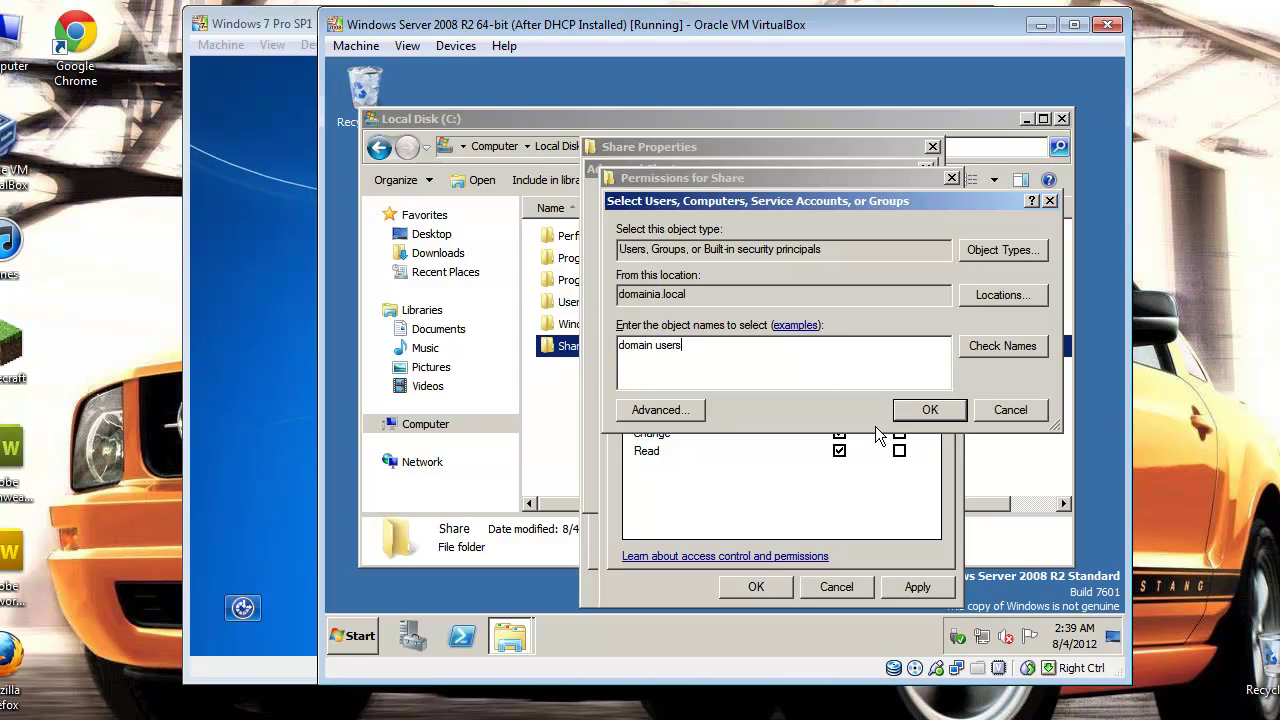
left_click(908, 410)
left_click(840, 433)
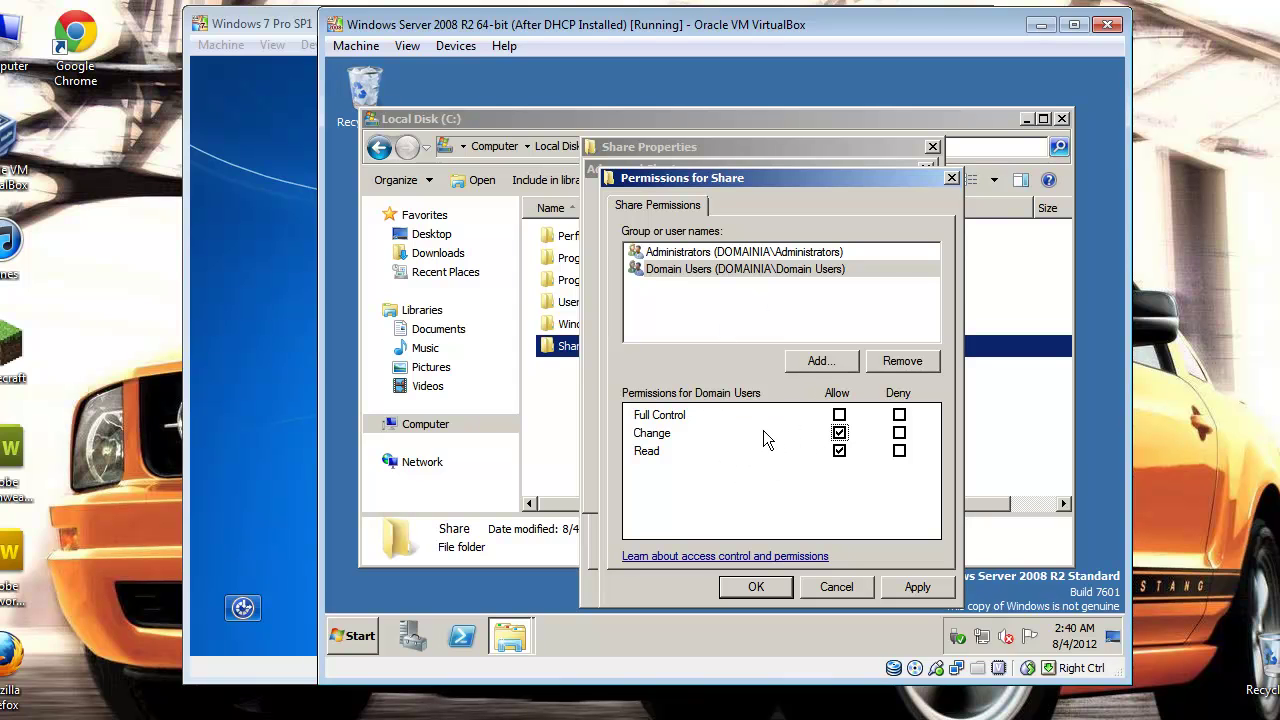
Discard the share permission and advanced sharing changes and close the Share folder's properties.
left_click(840, 587)
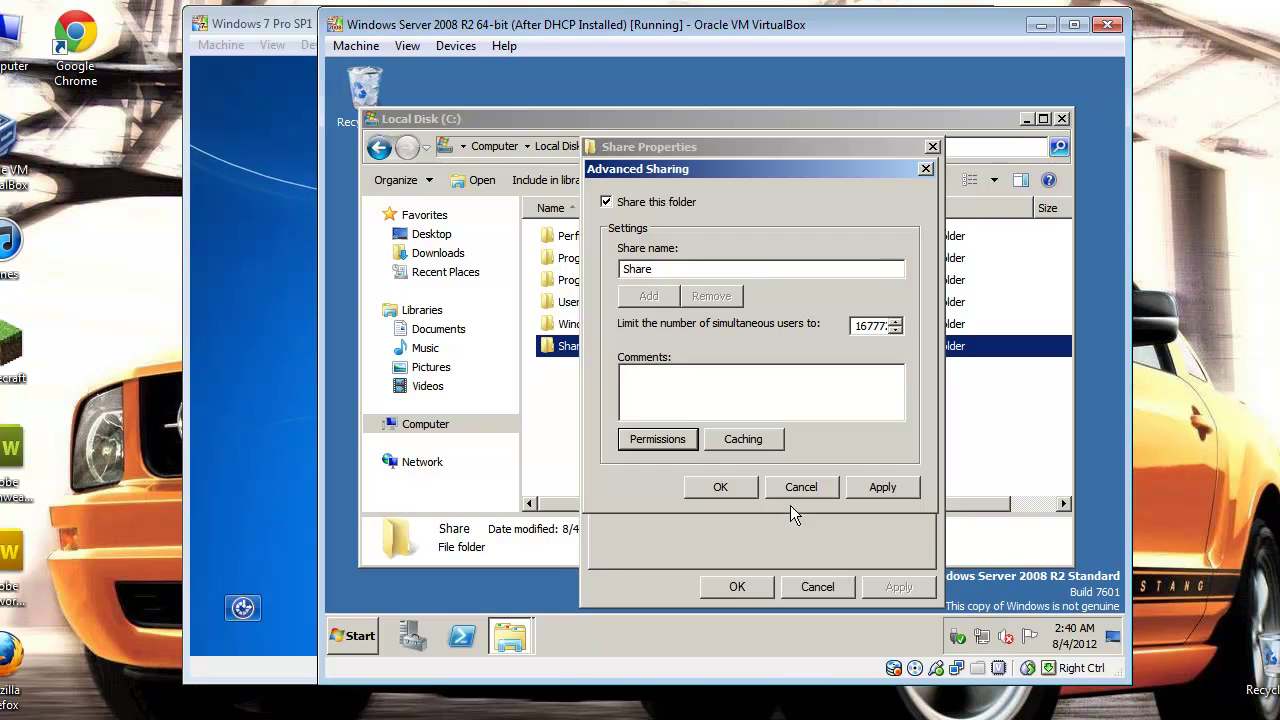
left_click(801, 490)
left_click(736, 587)
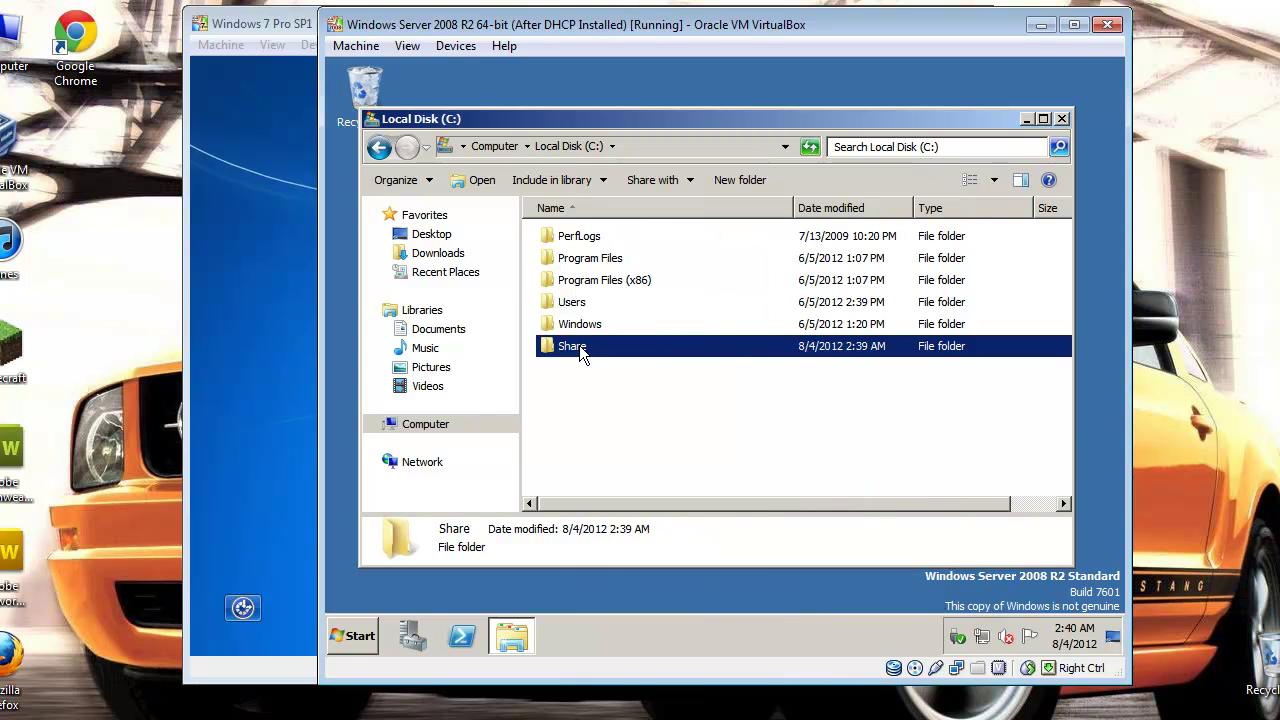
Delete the Share folder from Local Disk (C:) and close the file browser window.
right_click(580, 348)
left_click(627, 550)
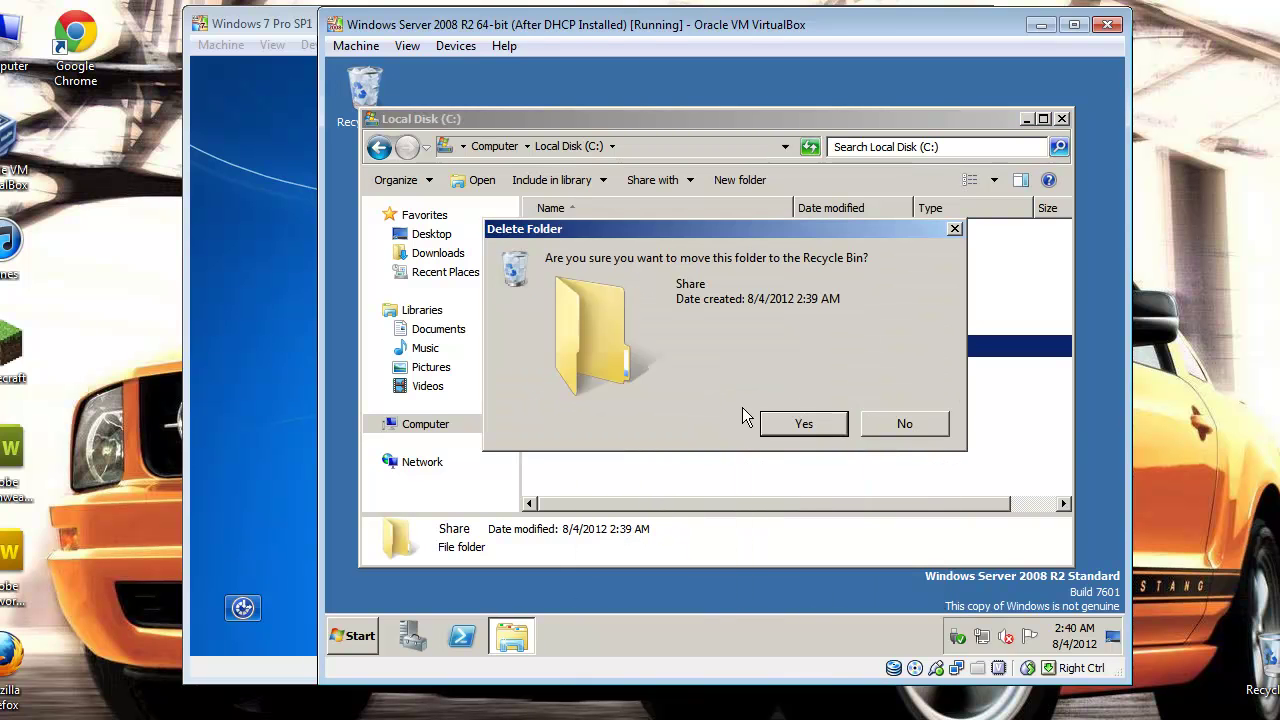
left_click(779, 423)
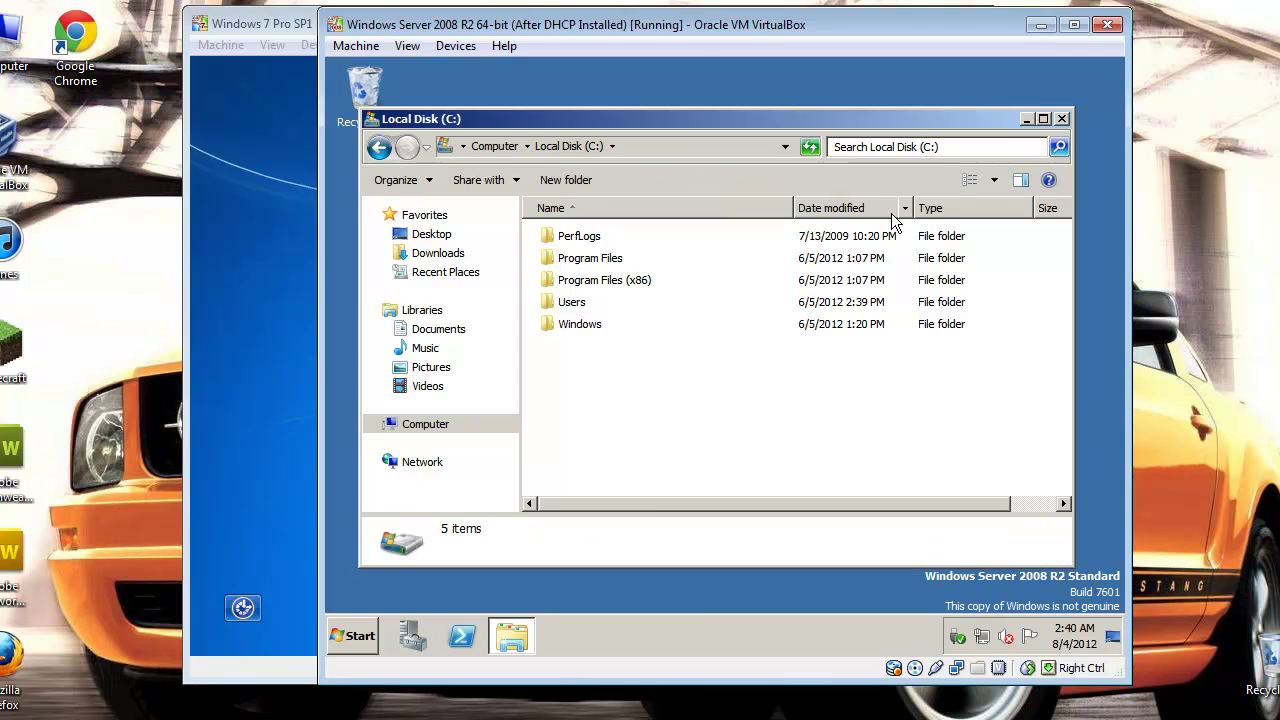
left_click(1063, 120)
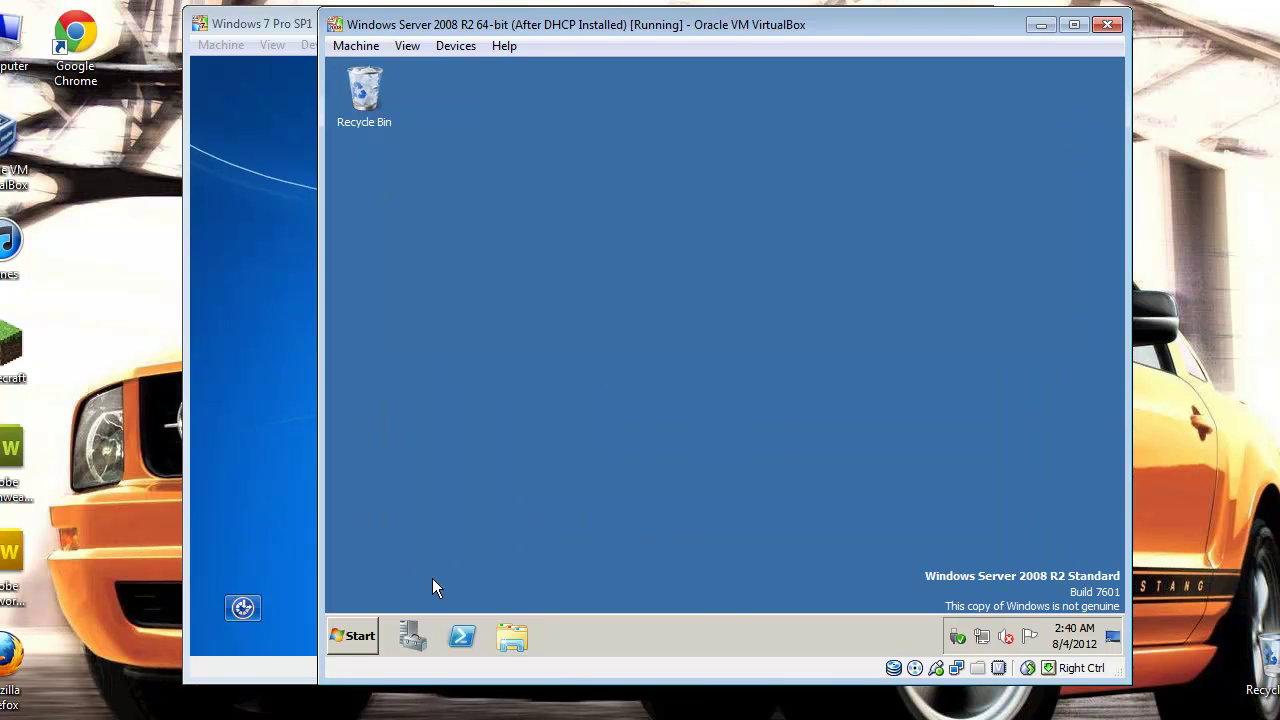
Open Share and Storage Management from the administrative tools and widen the Share Name column in the shares list.
left_click(358, 636)
left_click(358, 636)
left_click(358, 636)
mouse_move(625, 464)
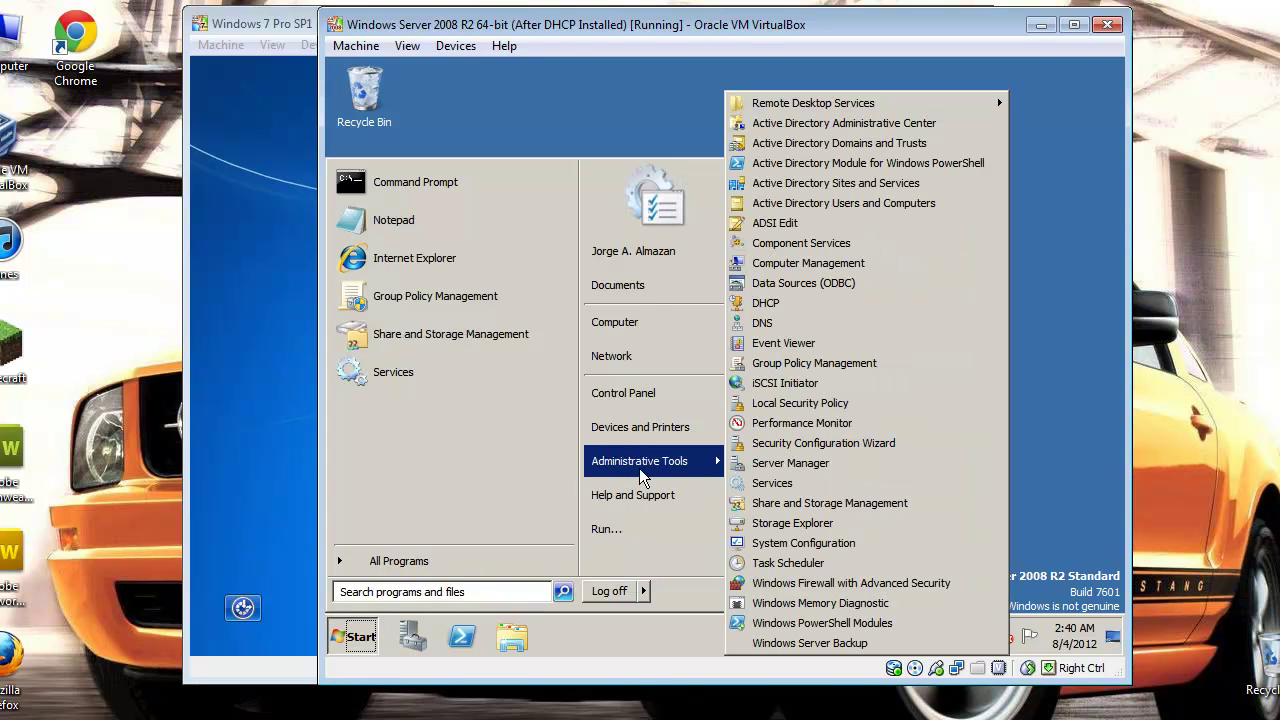
left_click(828, 504)
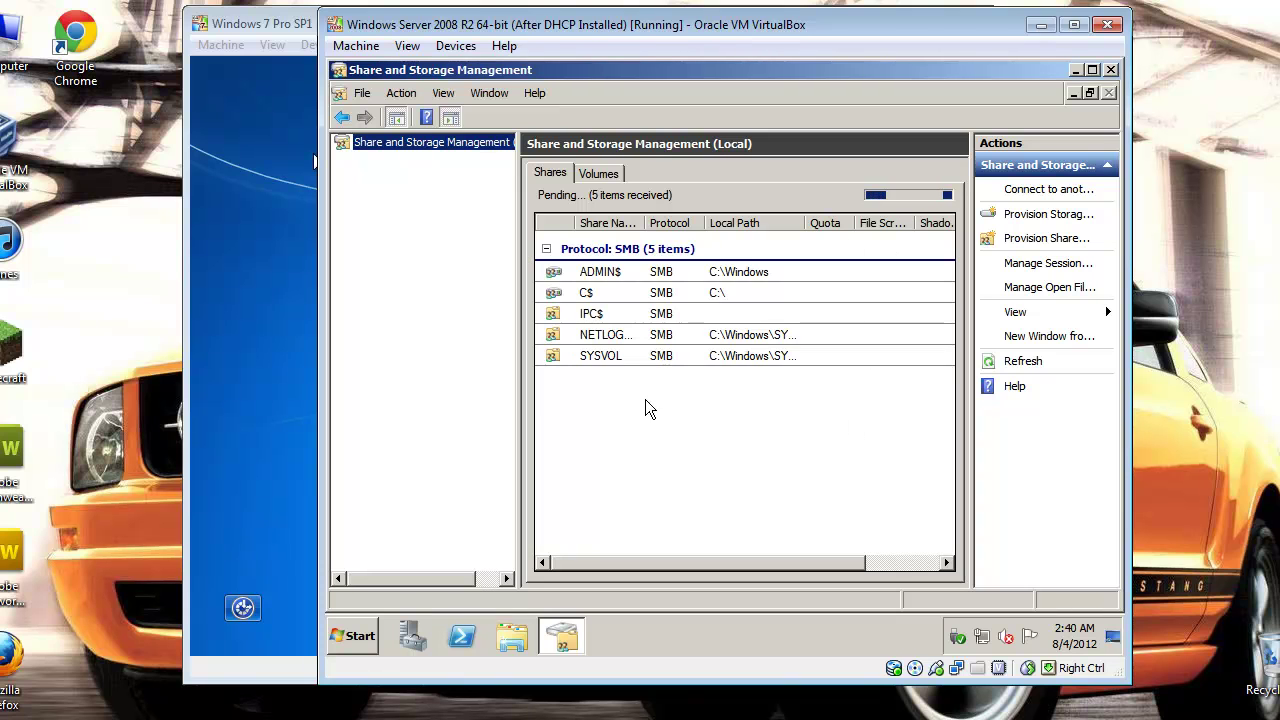
left_click_drag(645, 224, 700, 224)
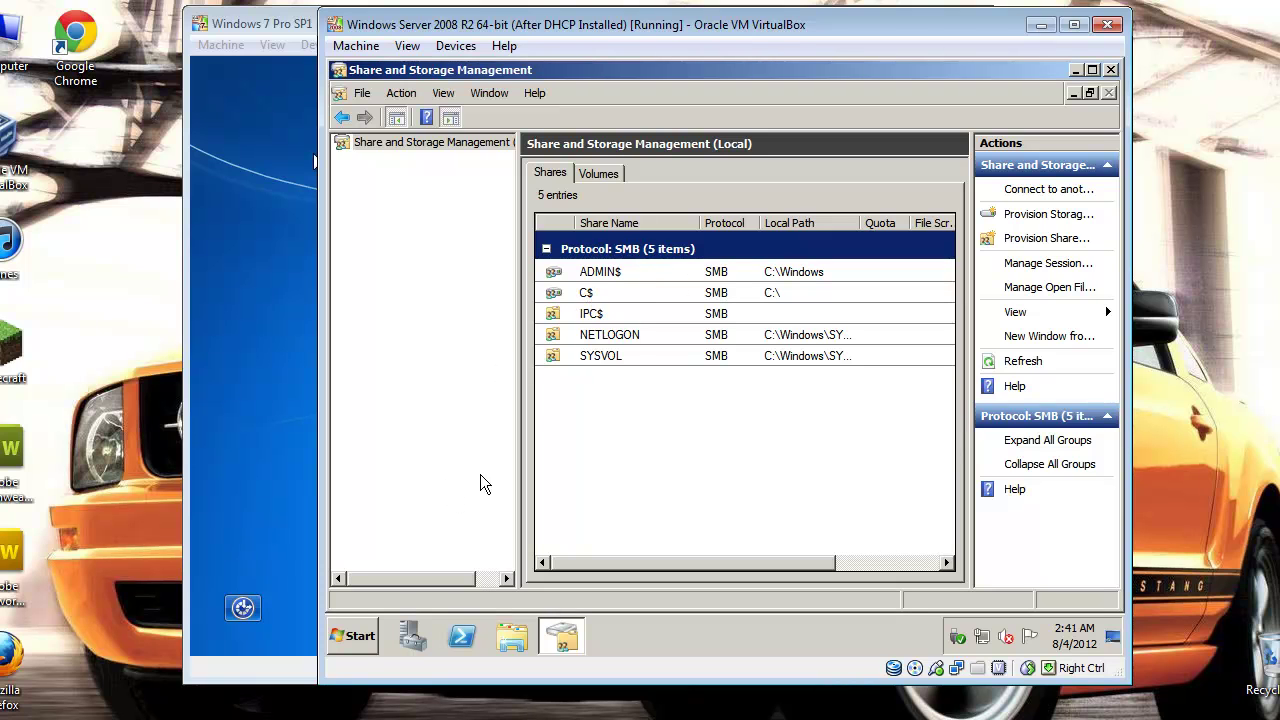
Look up the visible network shares on the server by searching for \\ad1\.
left_click(348, 634)
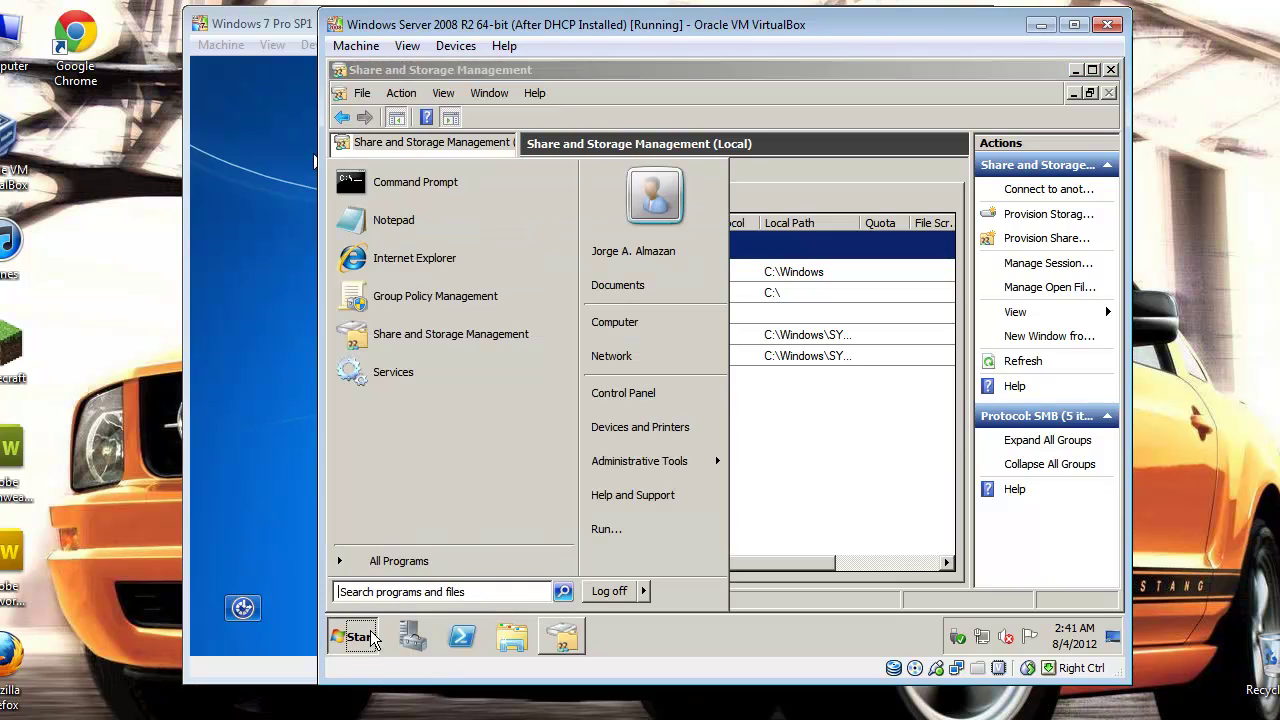
left_click(388, 592)
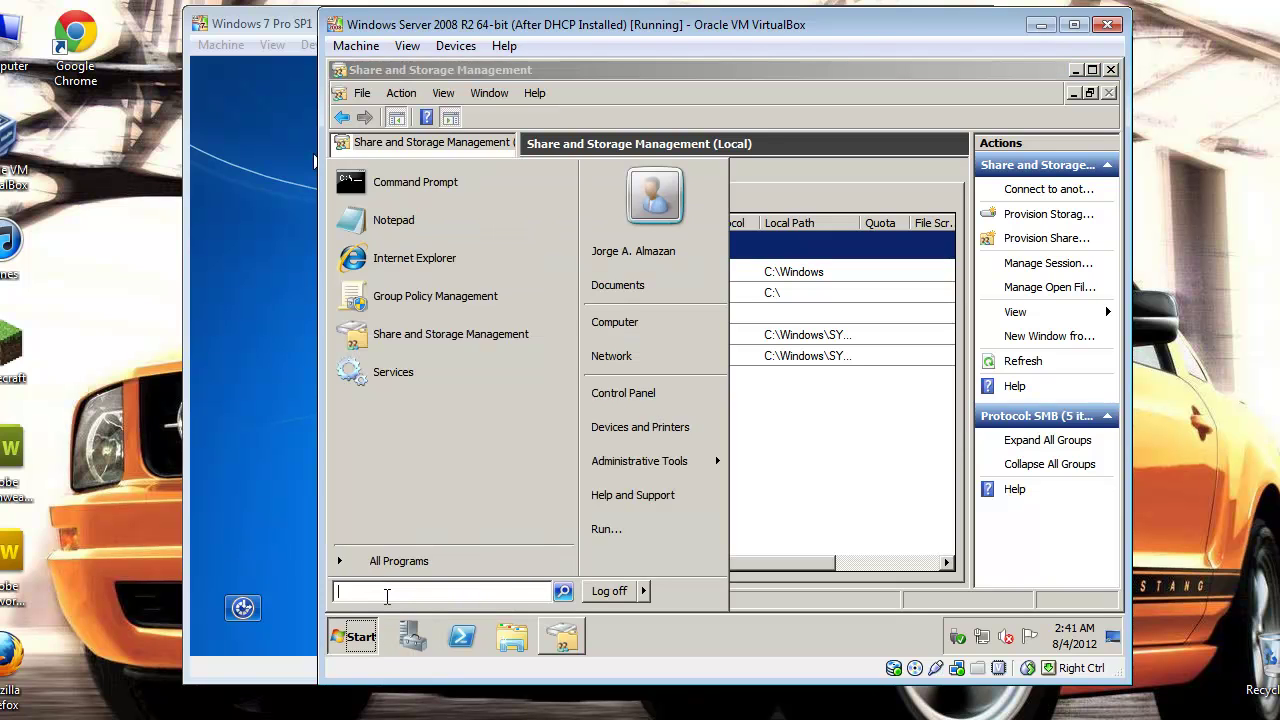
type("\\a")
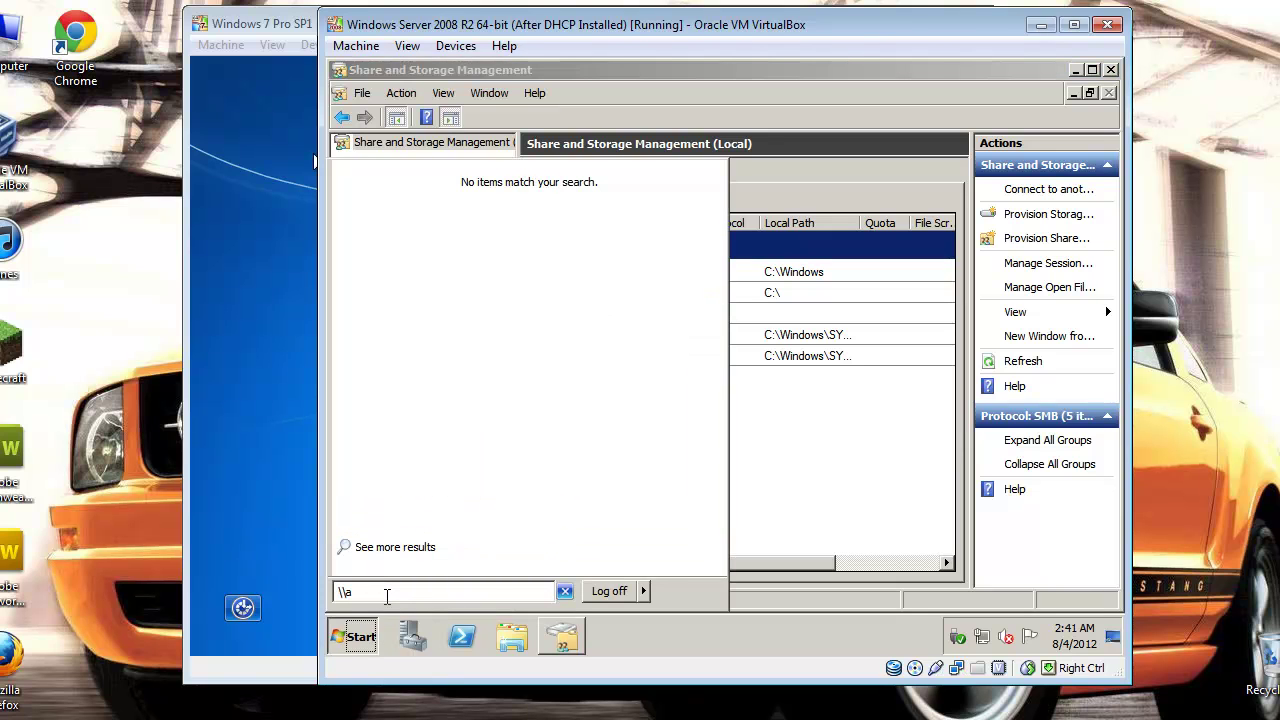
type("d1\\")
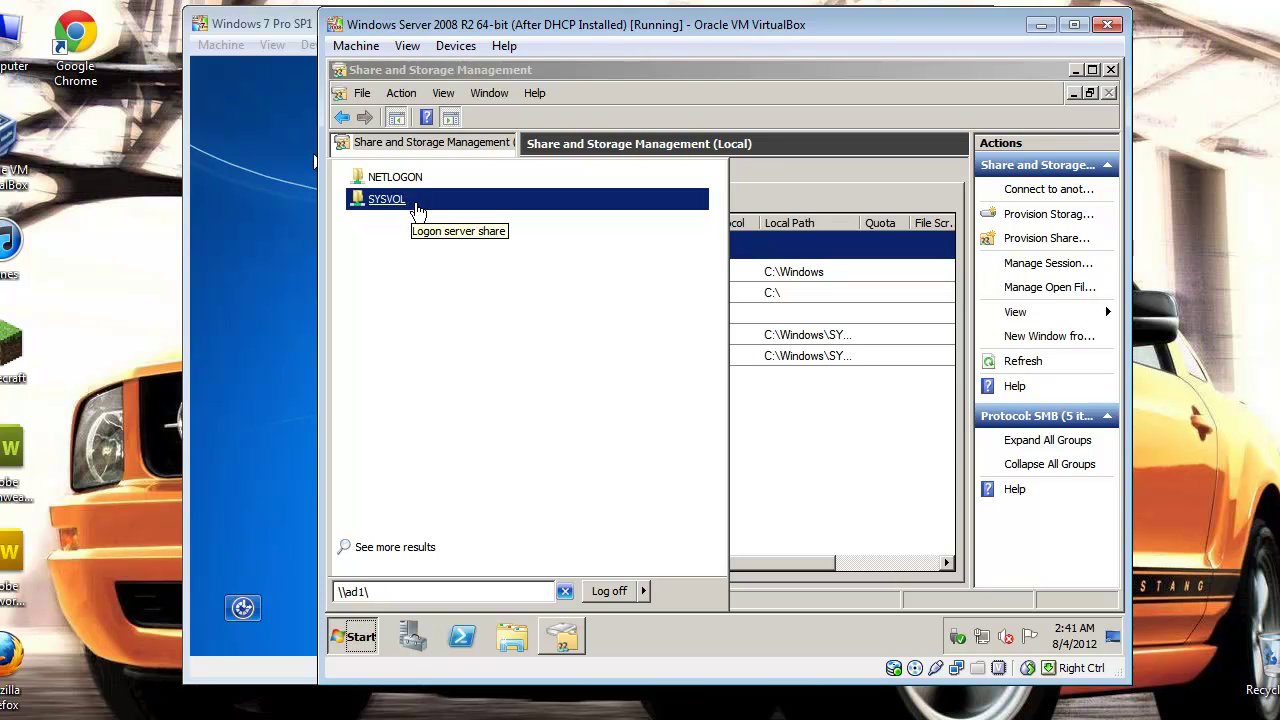
Open the hidden administrative share \\ad1\c$ to view its contents, and close its window.
left_click(838, 442)
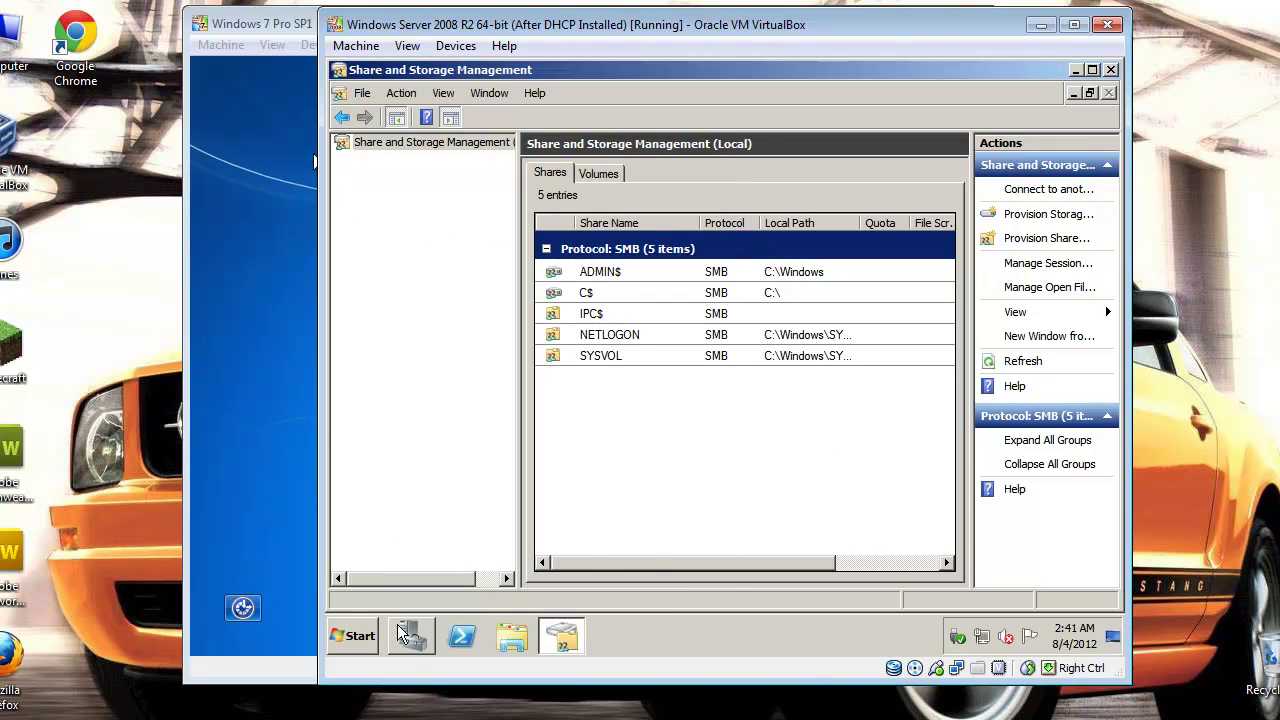
left_click(358, 624)
left_click(388, 591)
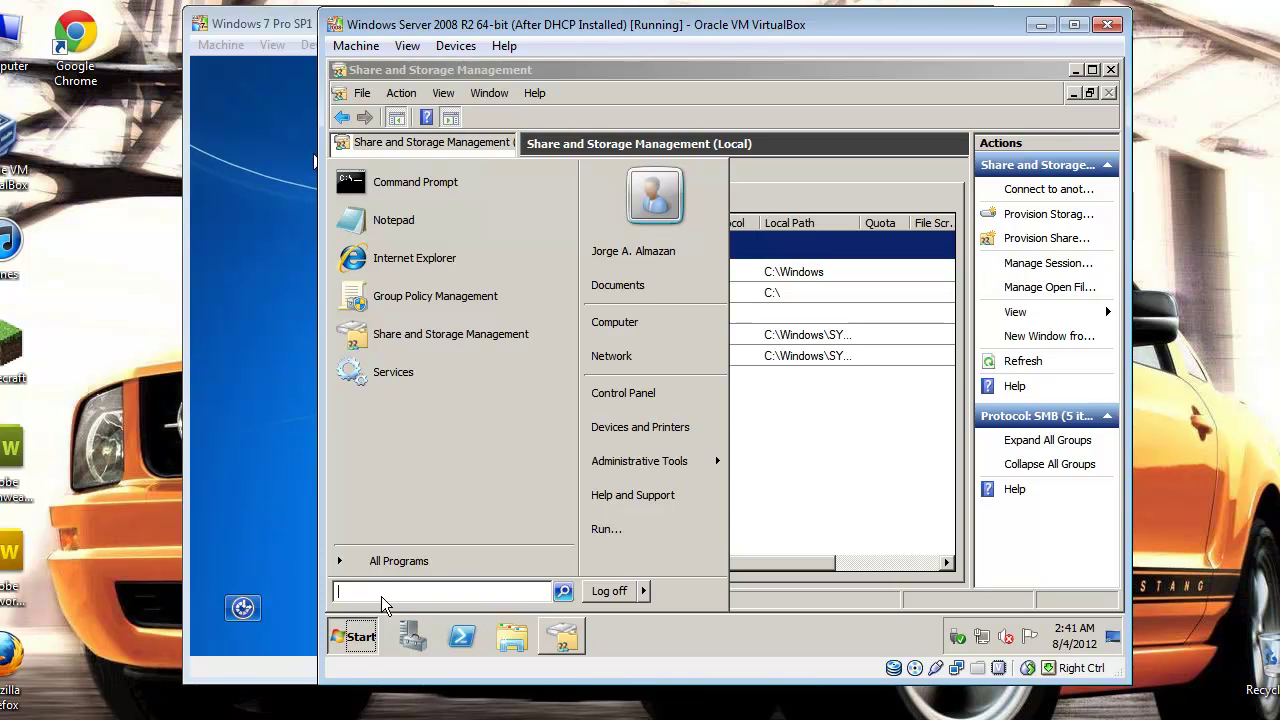
type("\\\\ad1\\c$")
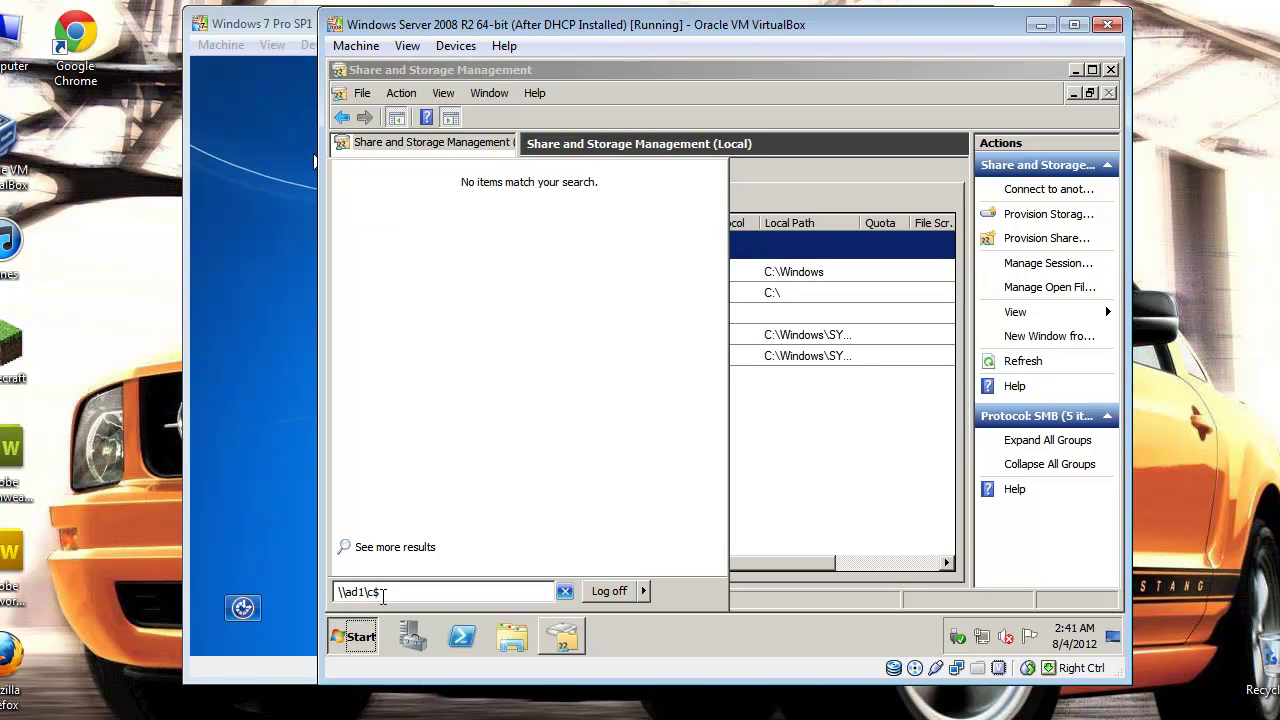
key("Return")
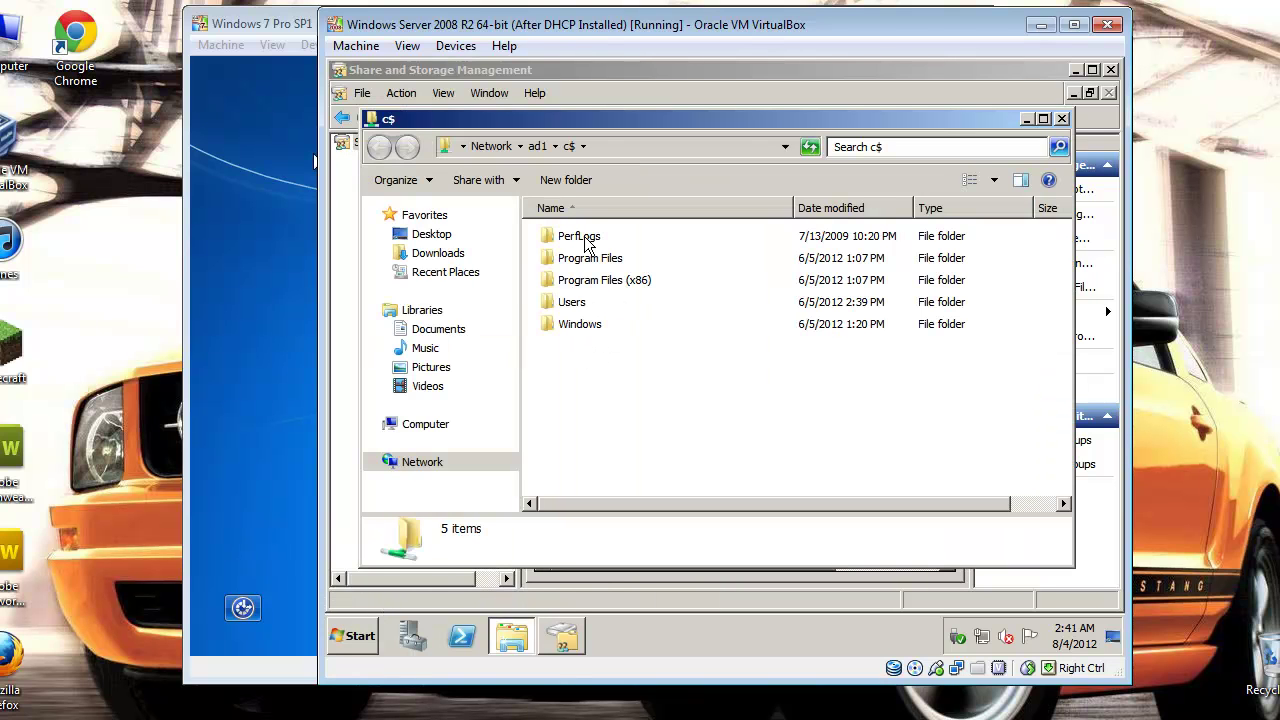
left_click(1062, 120)
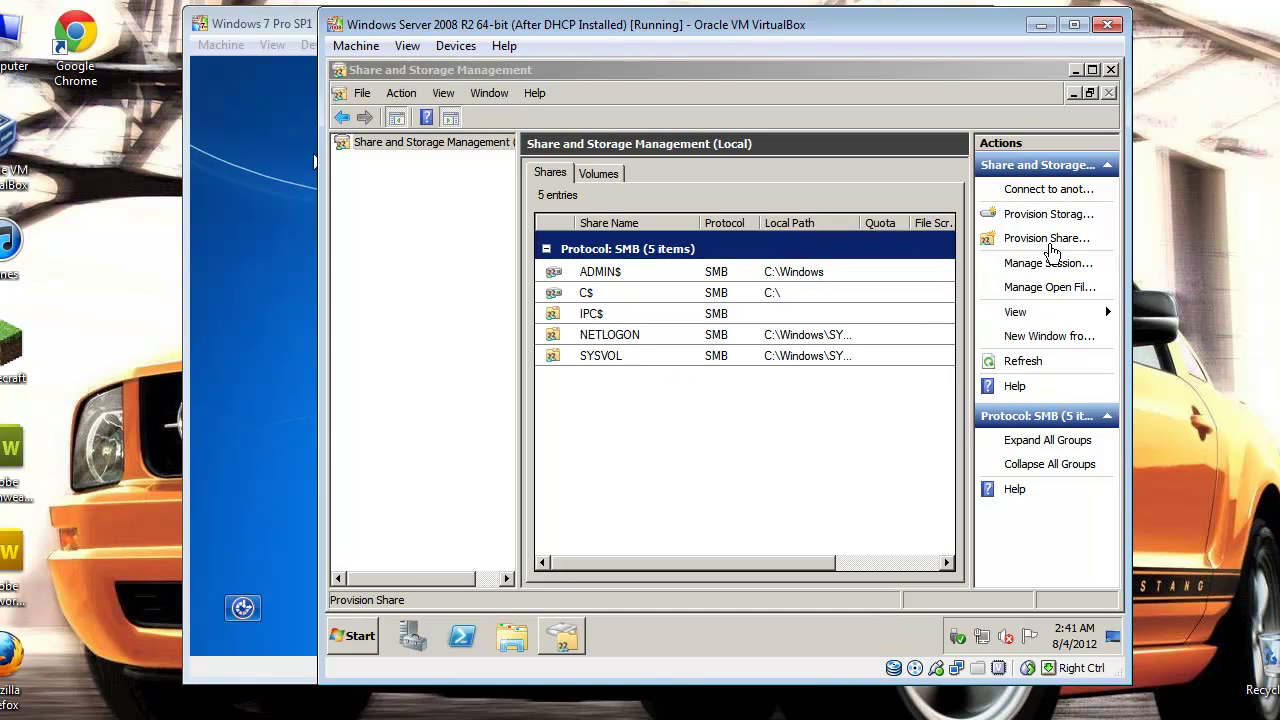
Start provisioning a share and create a new folder named Share under c$ as the shared folder location.
left_click(1050, 240)
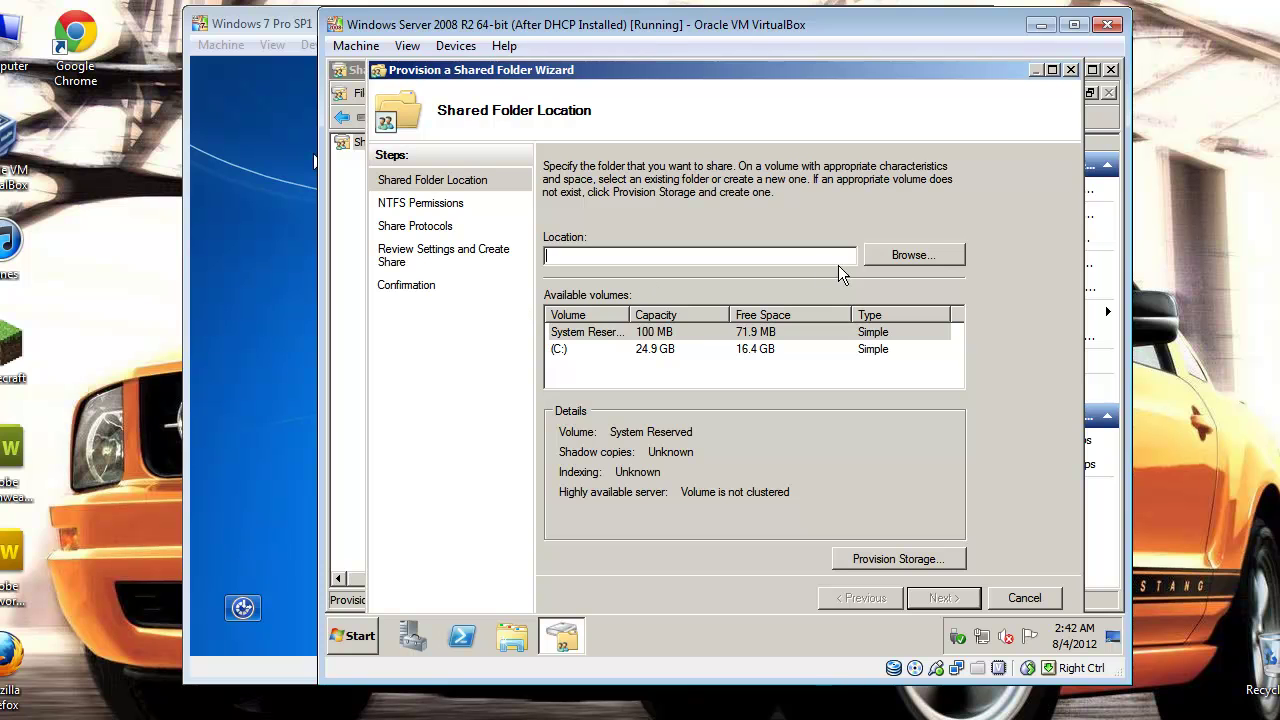
left_click(911, 264)
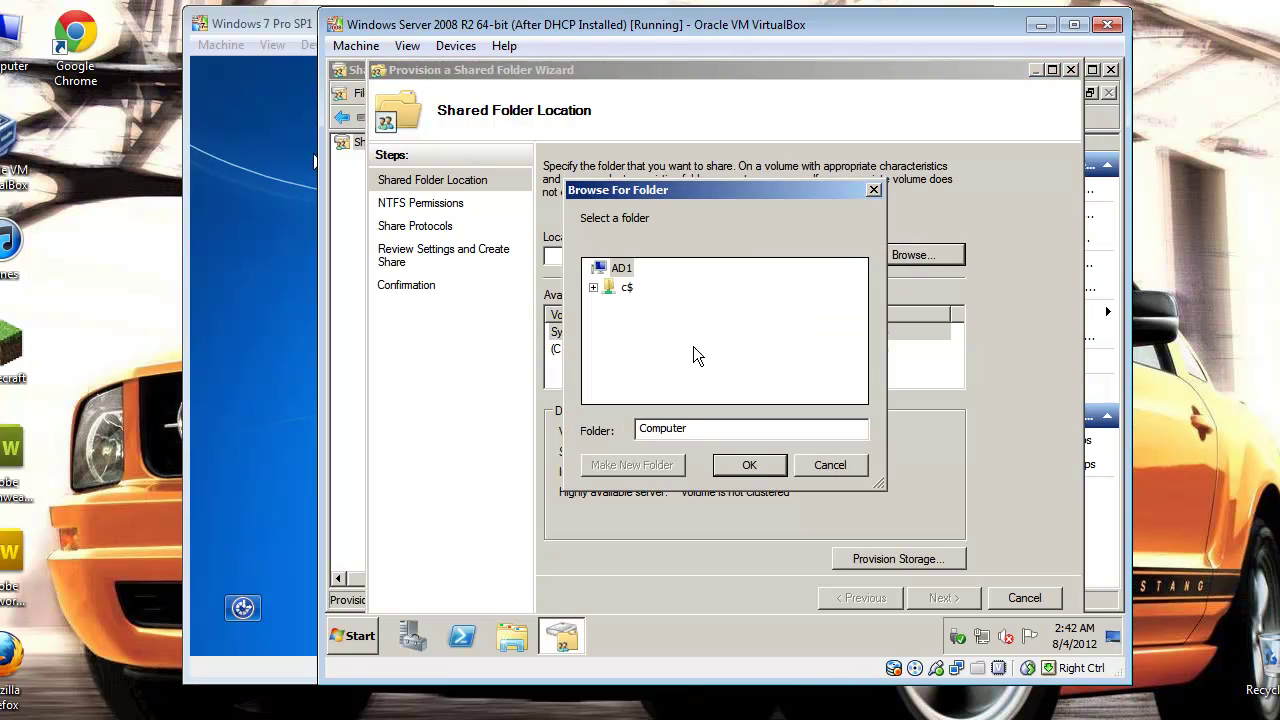
left_click(624, 288)
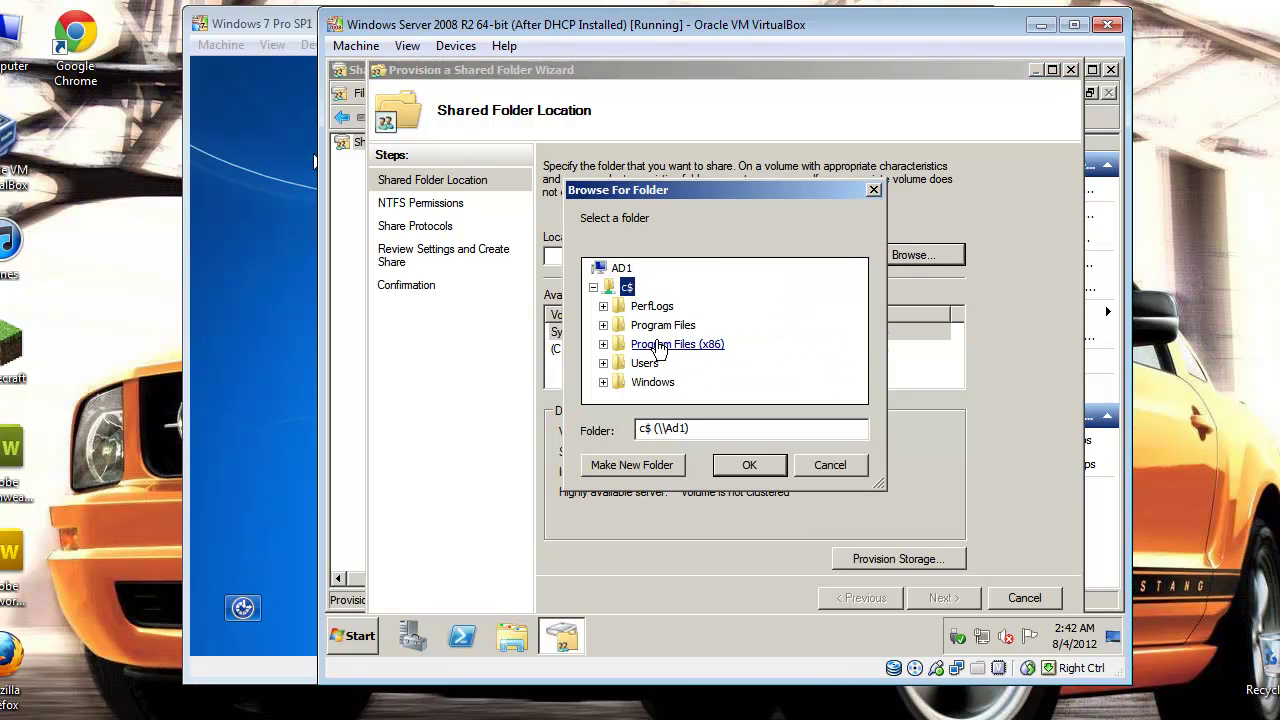
left_click(632, 465)
type("Share")
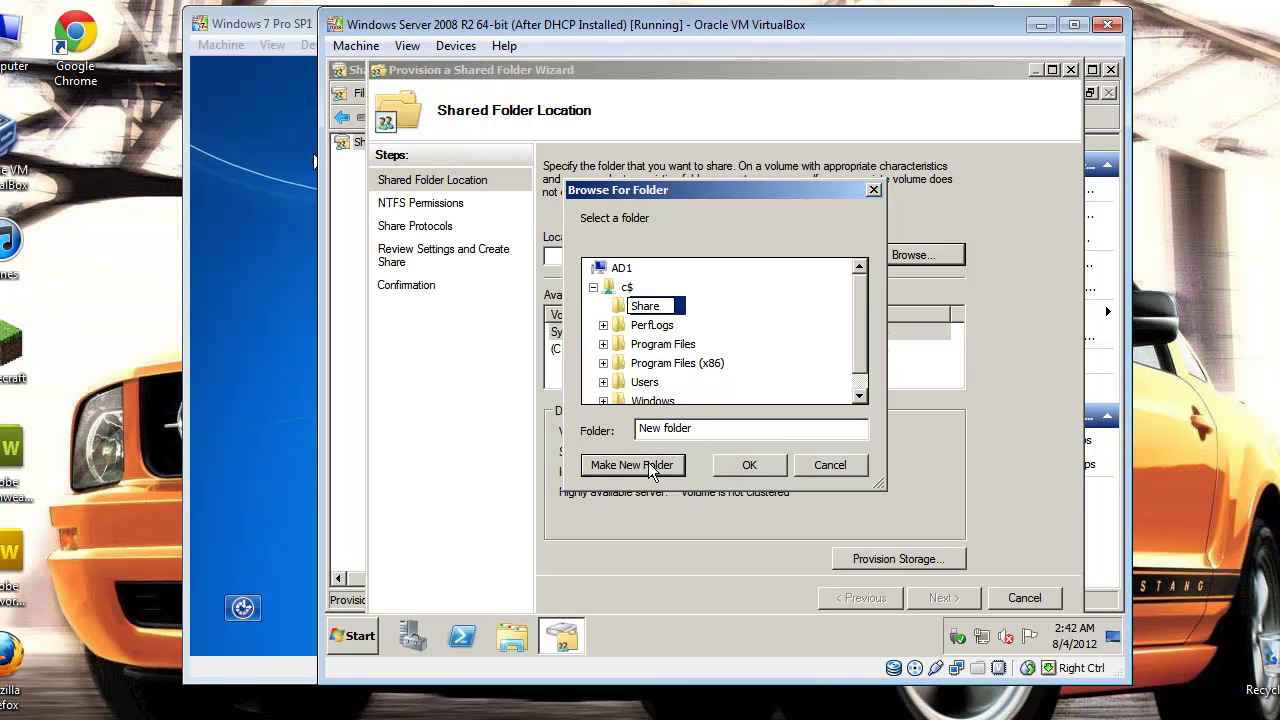
key("Return")
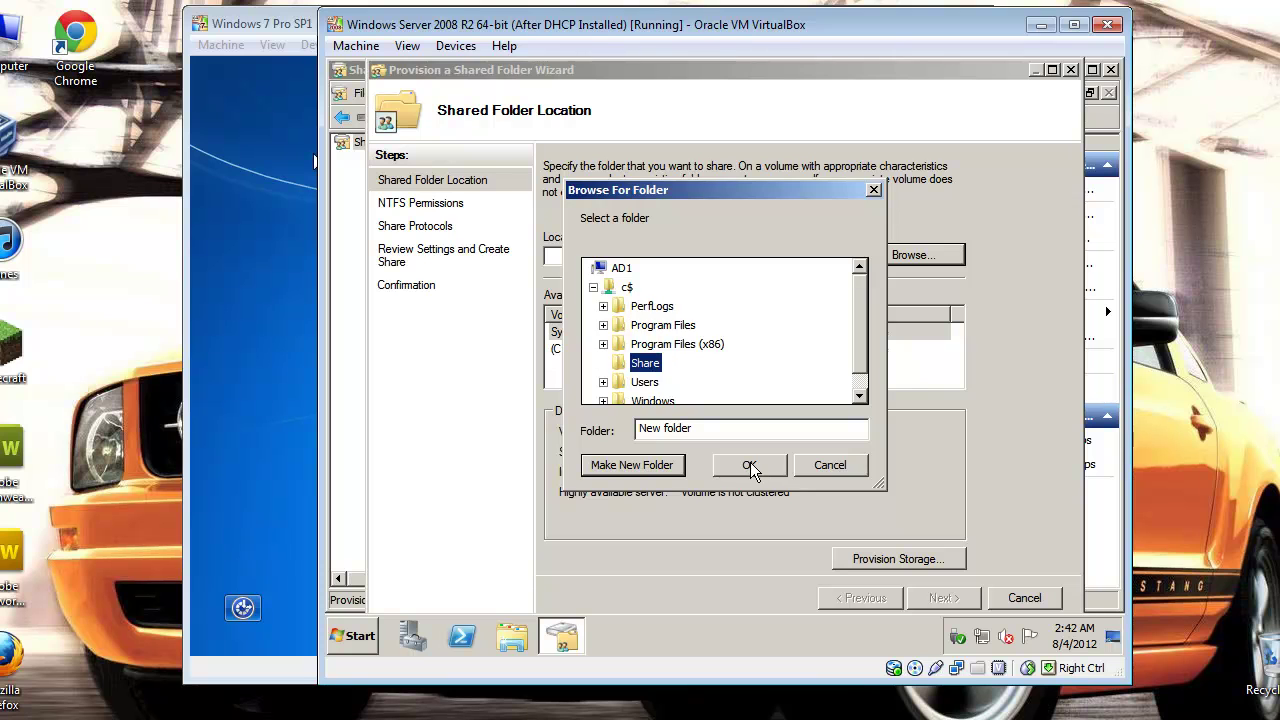
left_click(749, 465)
double_click(576, 258)
left_click(929, 600)
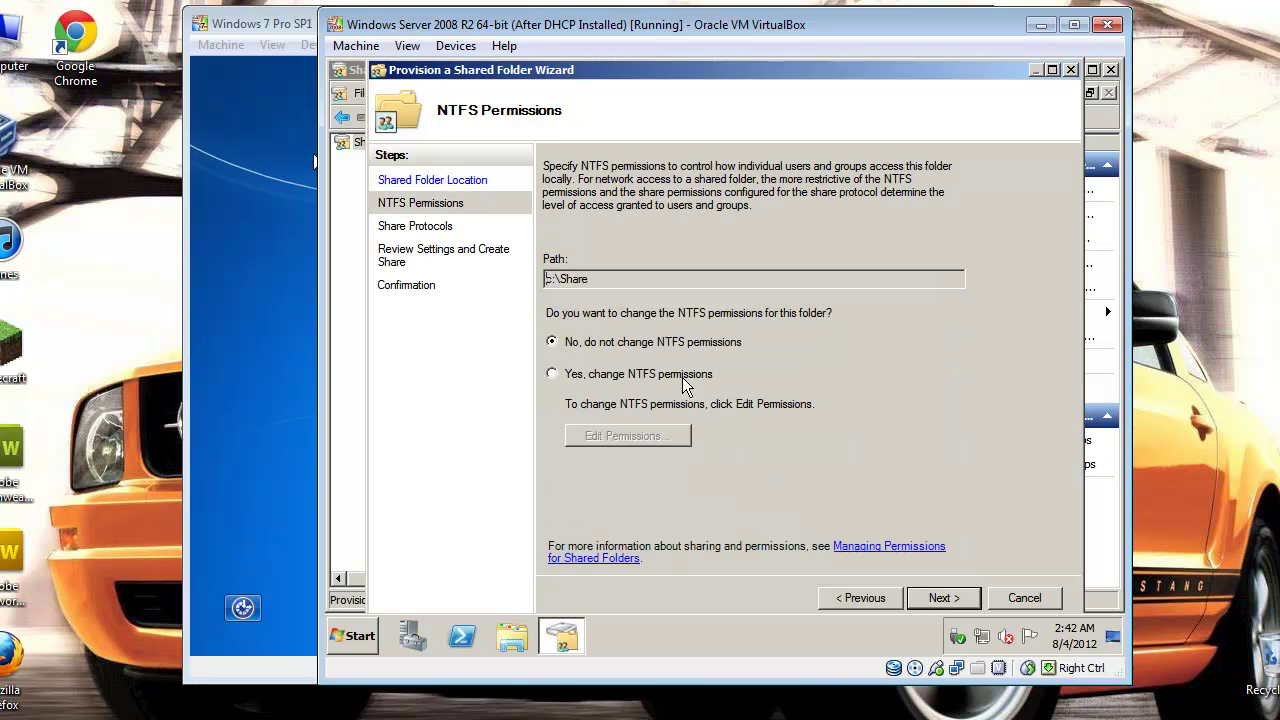
Leave the NTFS permissions unchanged and accept the SMB share name Share with the default SMB settings.
left_click(945, 603)
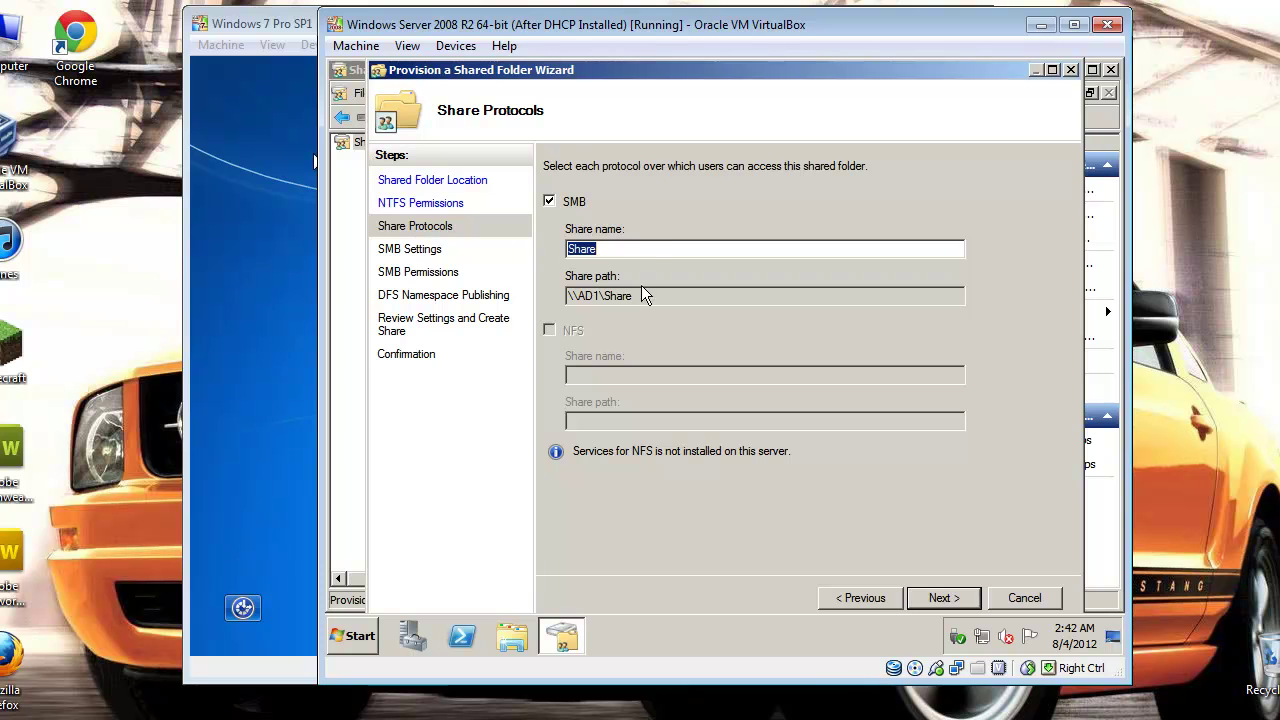
left_click(943, 598)
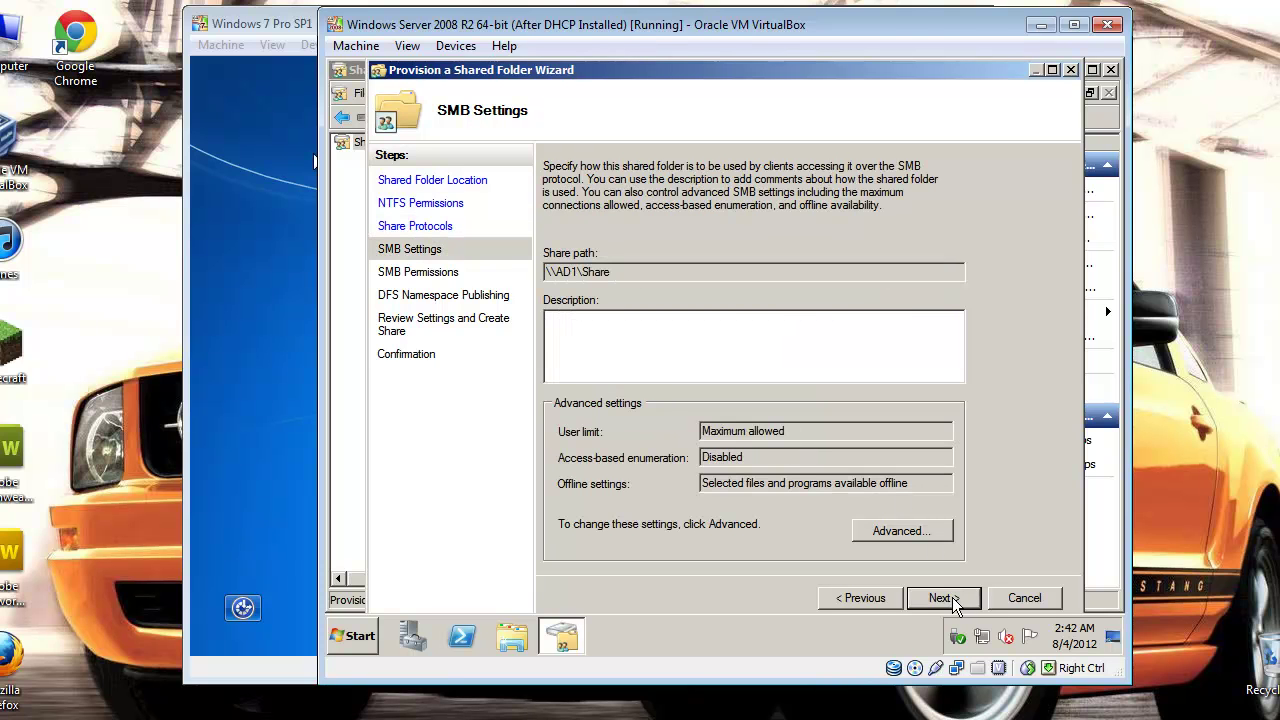
left_click(943, 598)
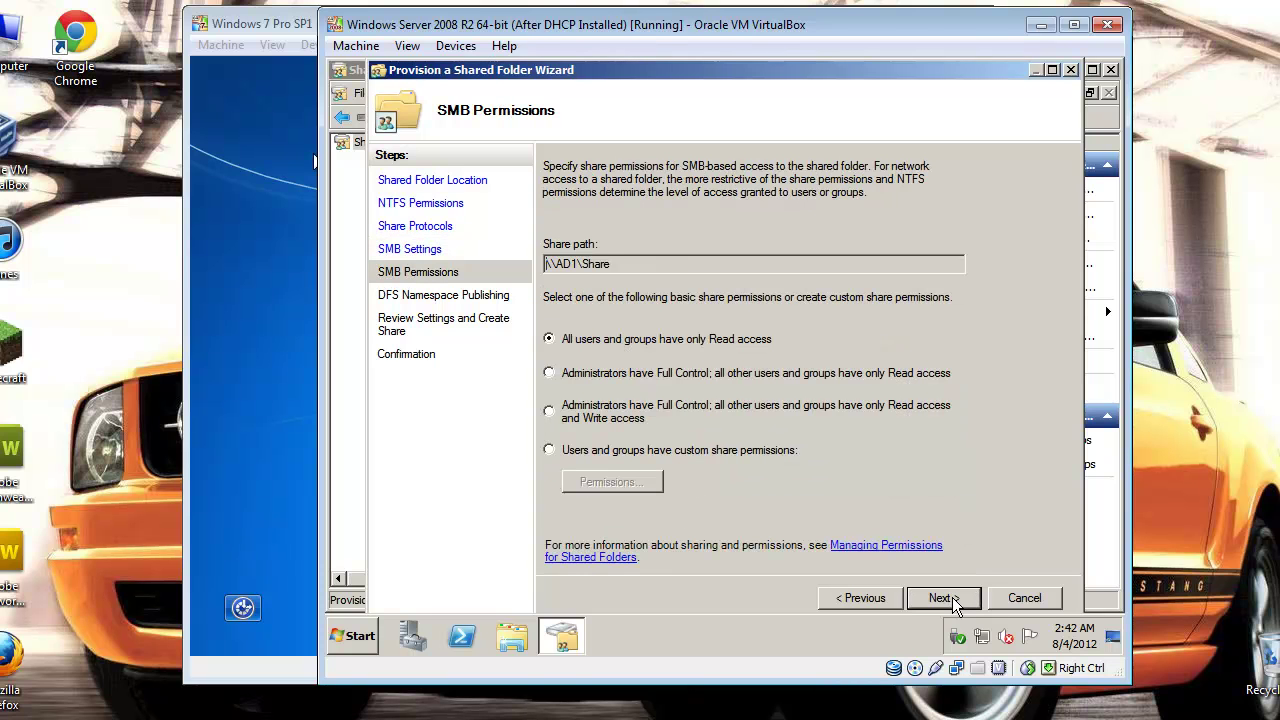
Give Administrators Full Control and all others Read and Write access, create the share without DFS publishing, and close Share and Storage Management.
left_click(594, 419)
left_click(968, 602)
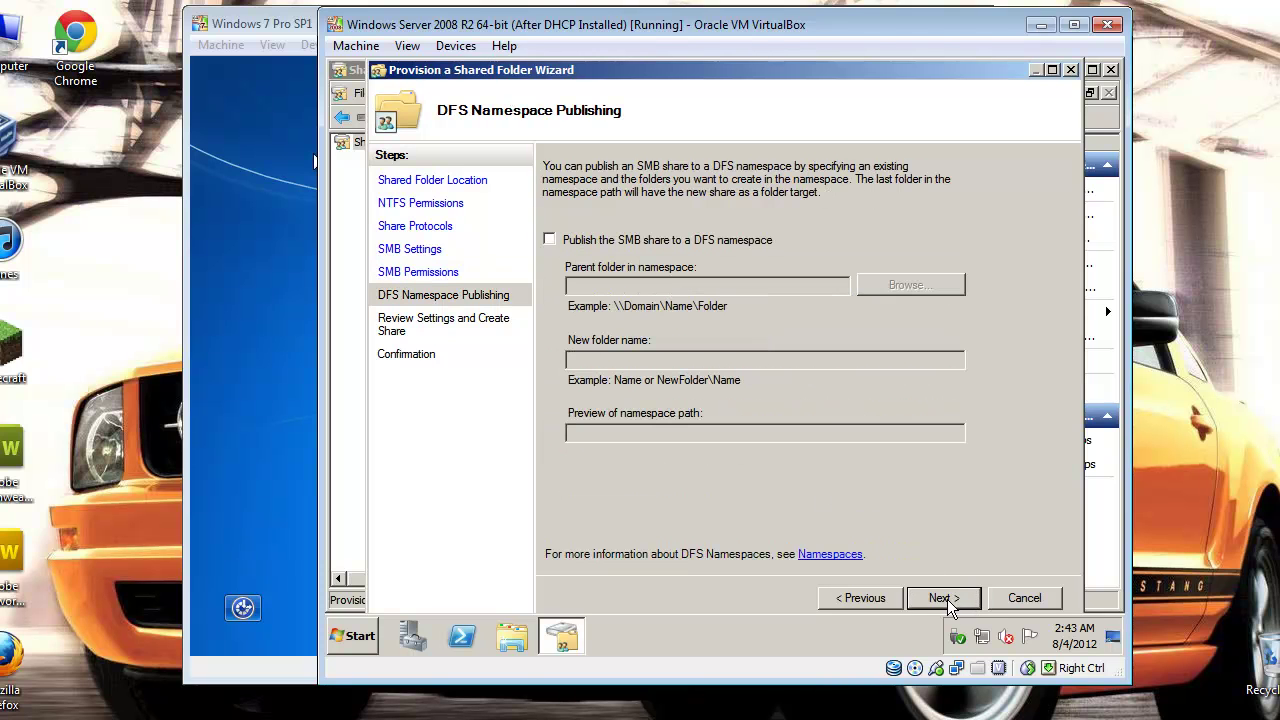
left_click(952, 601)
left_click(946, 601)
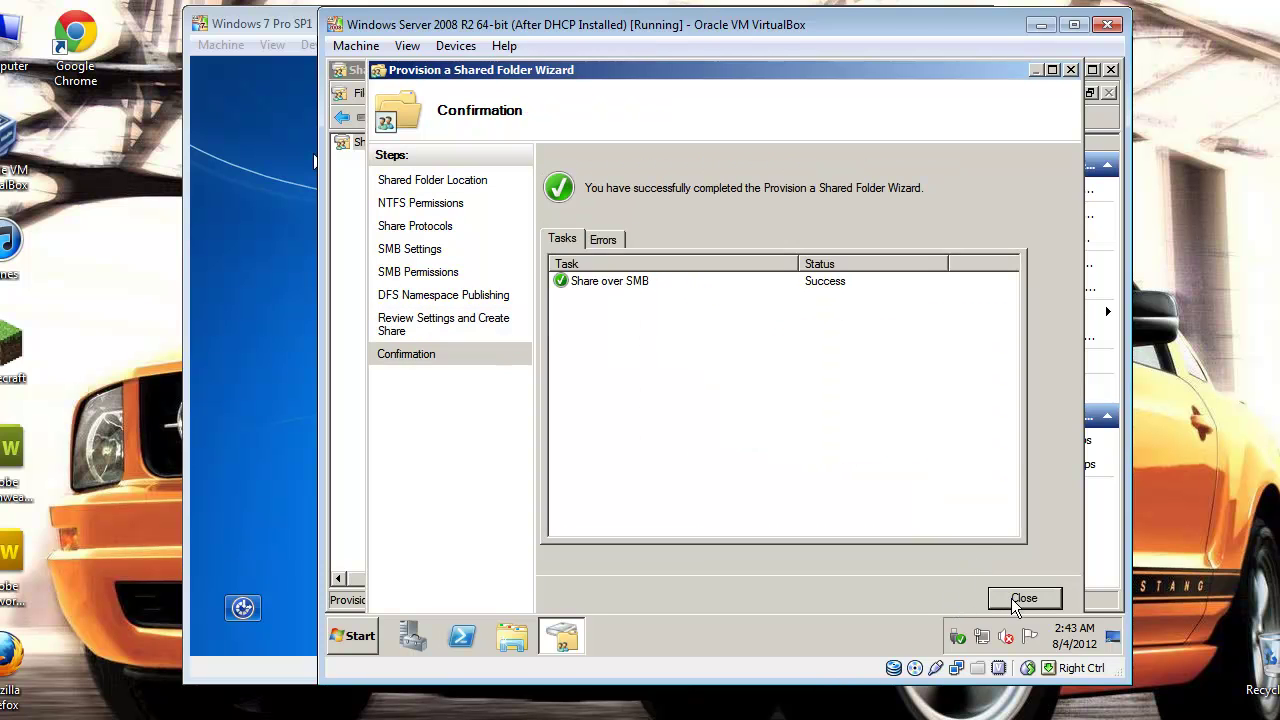
left_click(1020, 598)
left_click(1110, 69)
Open the Advanced Sharing settings of the Share folder on Local Disk (C:).
left_click(358, 635)
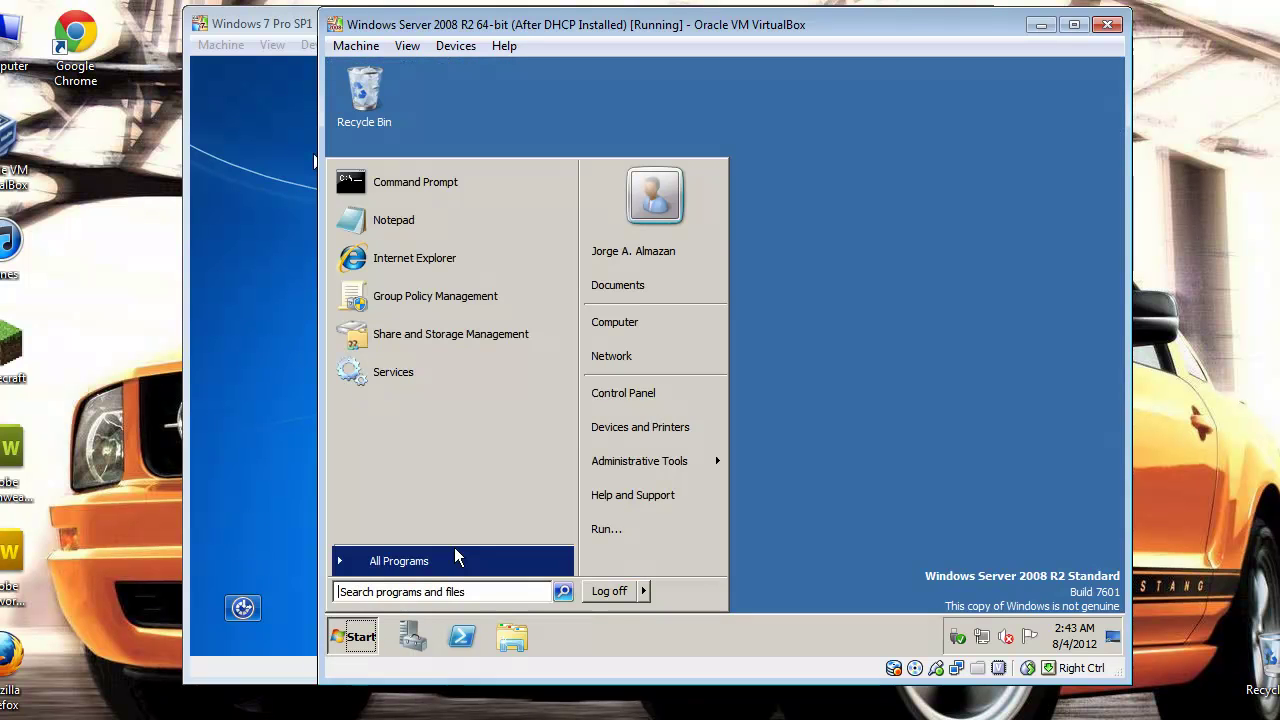
left_click(632, 321)
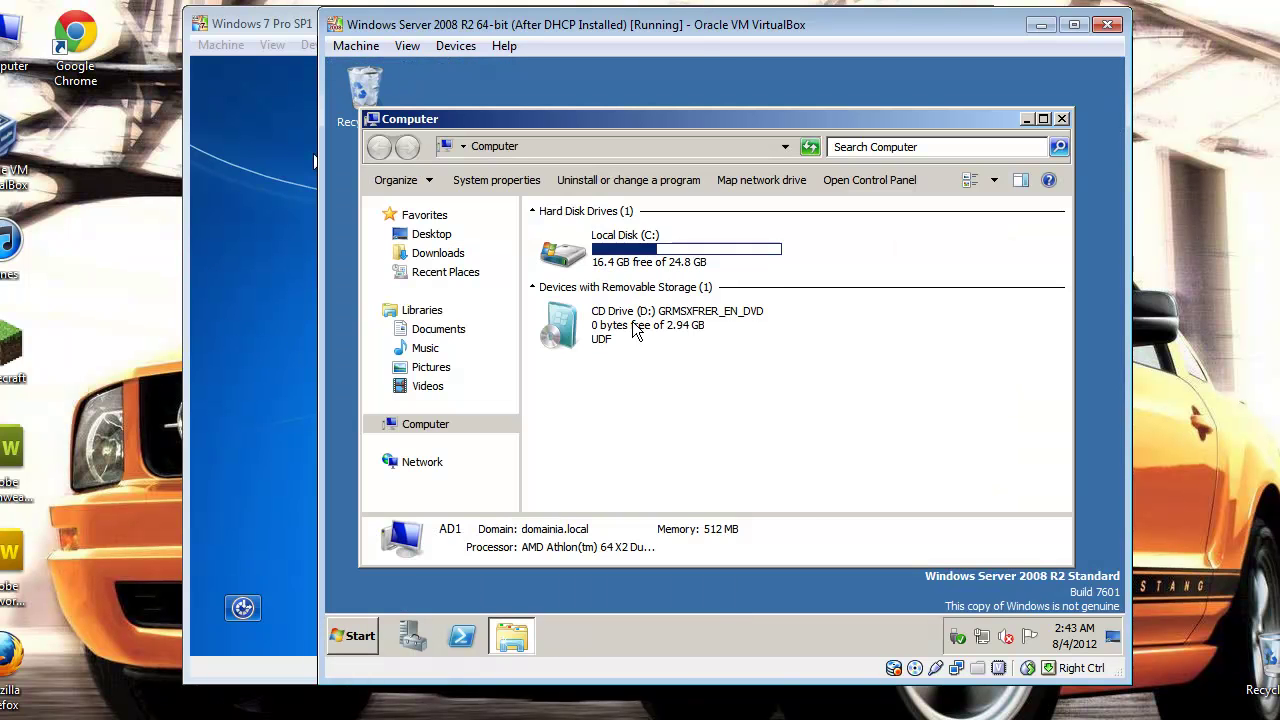
double_click(632, 262)
left_click(576, 306)
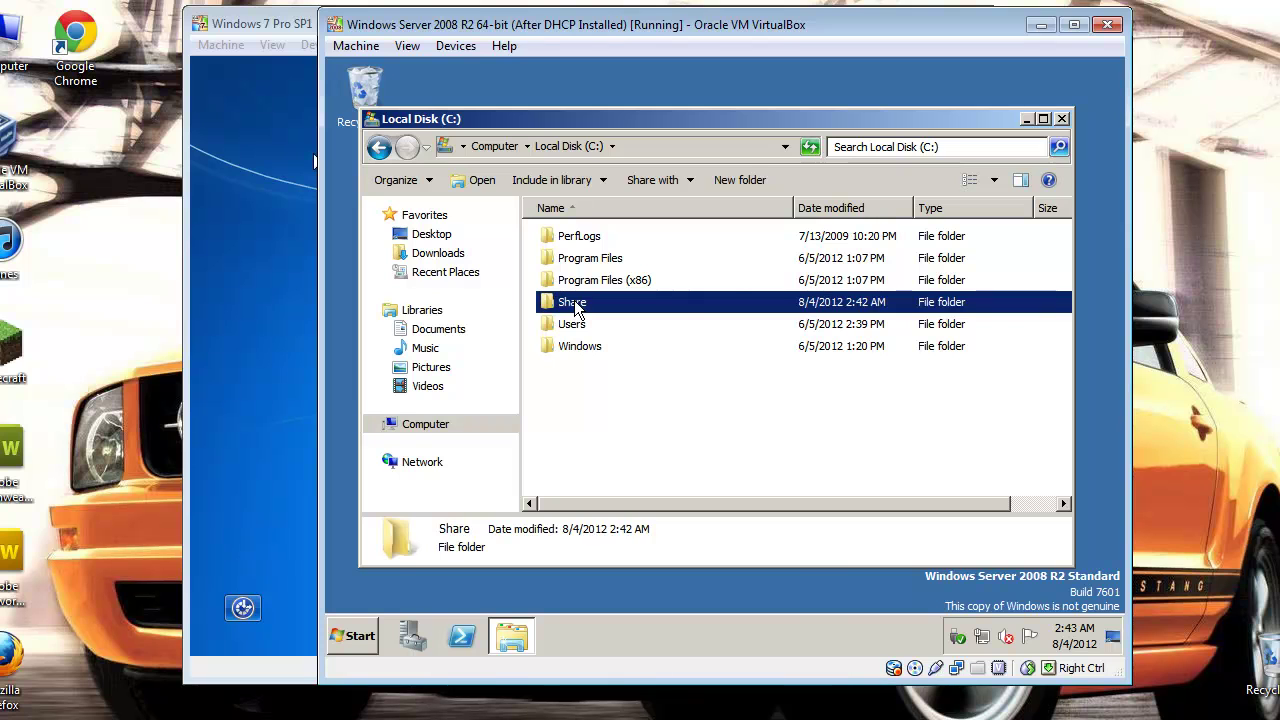
right_click(576, 306)
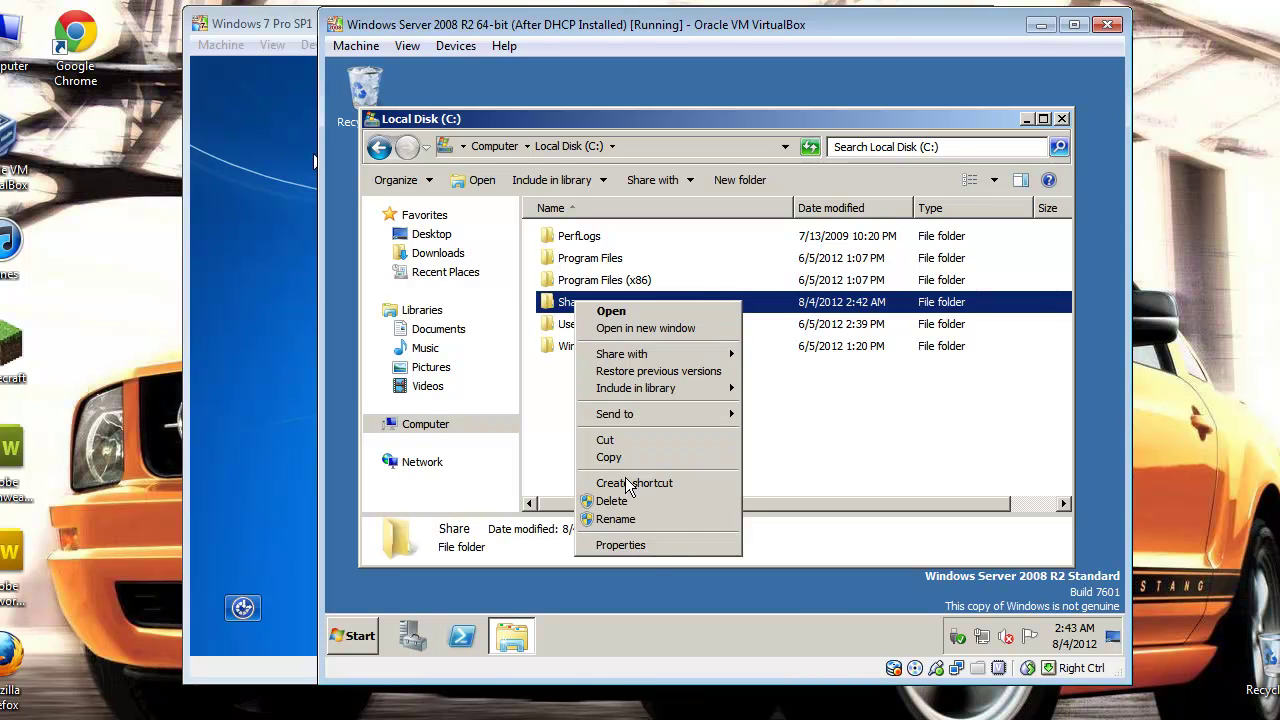
left_click(633, 544)
left_click(656, 177)
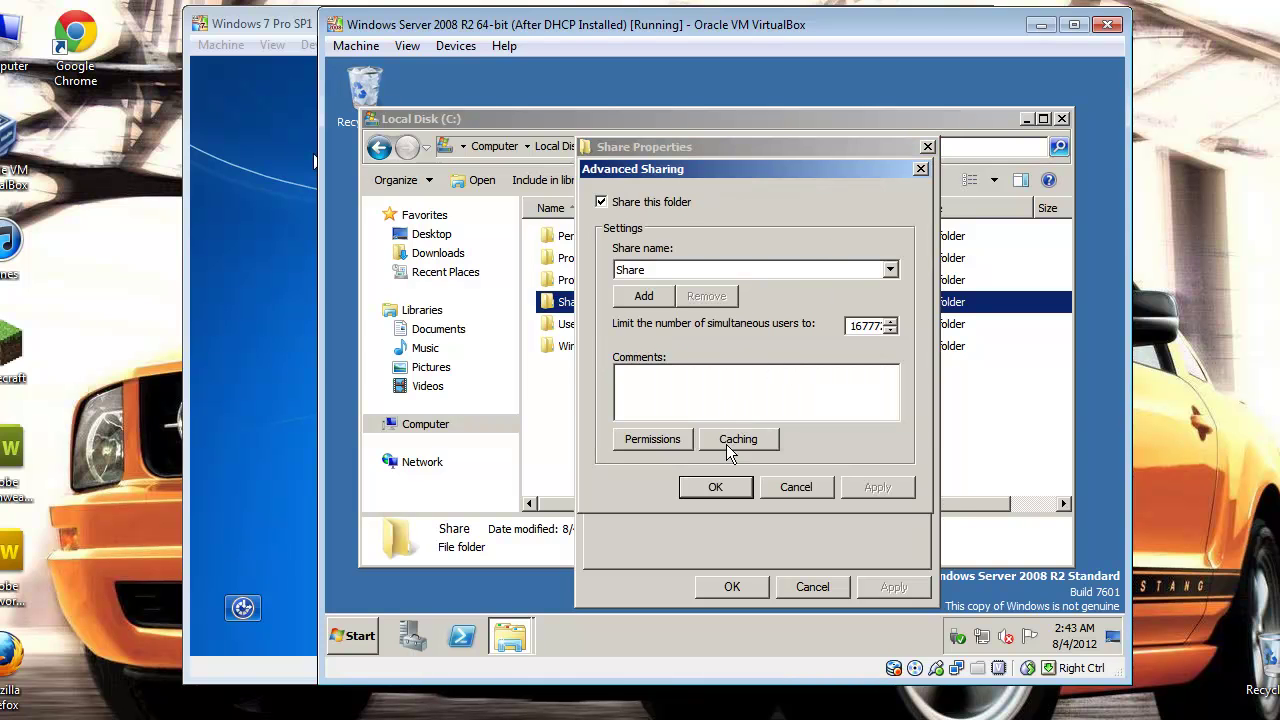
Review the share permissions of Everyone and Administrators, and close the permission and property dialogs and the file browser.
left_click(672, 438)
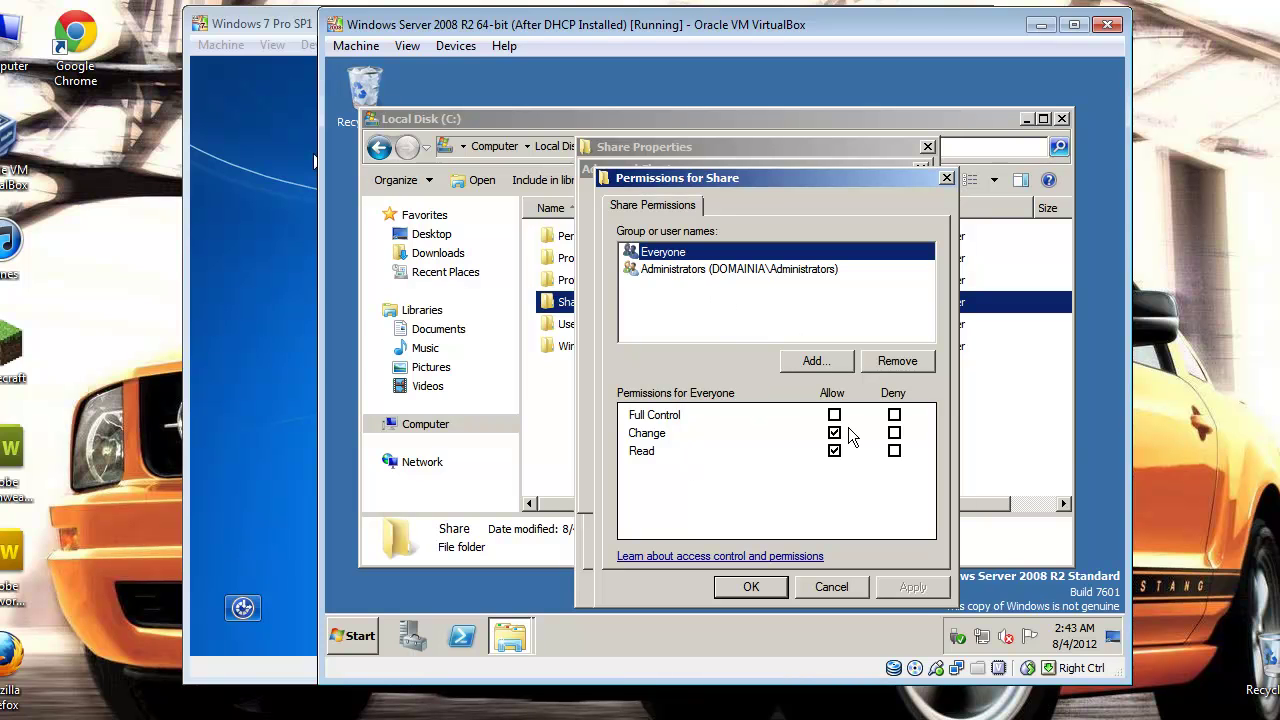
left_click(686, 272)
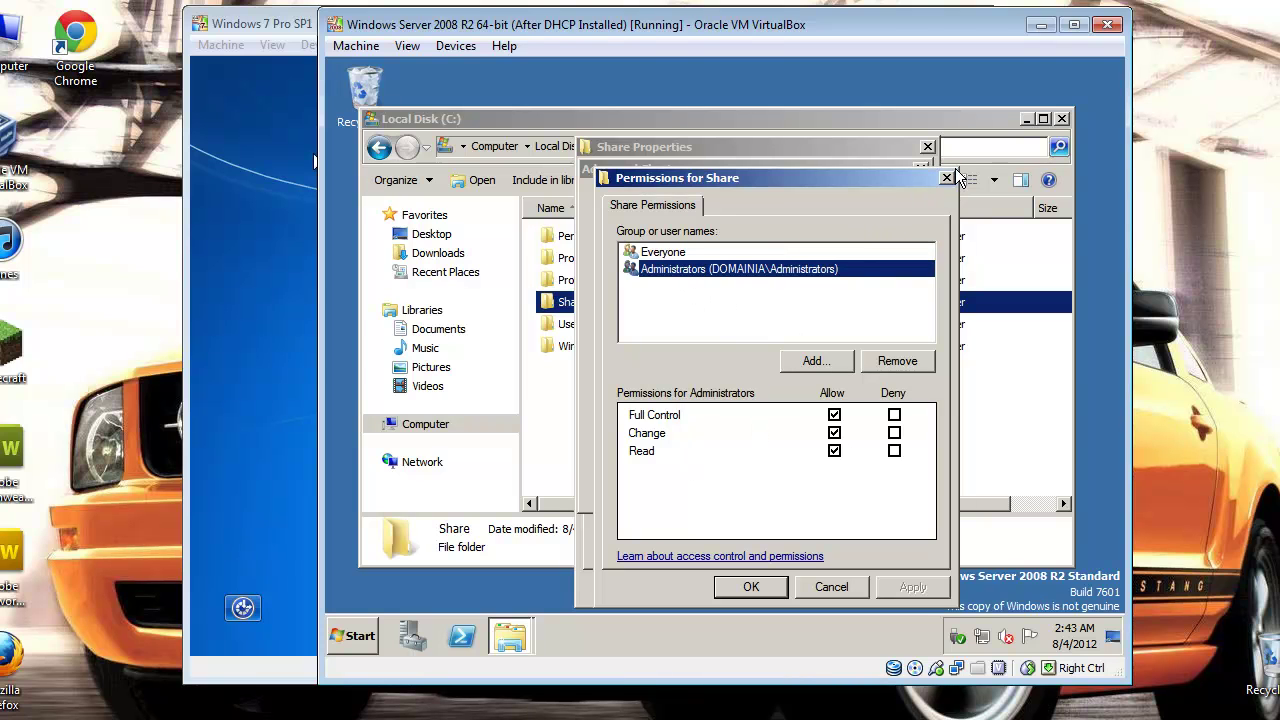
left_click(946, 178)
left_click(922, 170)
left_click(928, 147)
left_click(1062, 118)
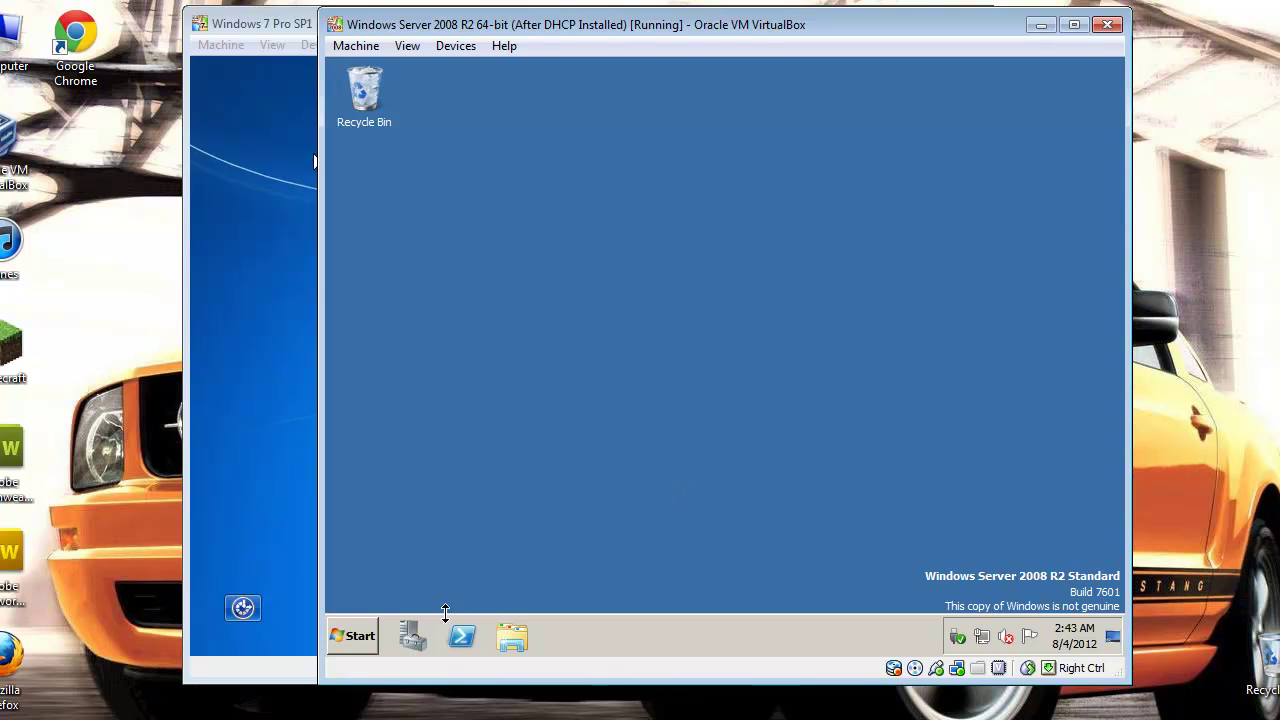
Browse to Local Disk (C:) to check the folder list, and close the file browser window.
left_click(361, 633)
left_click(361, 634)
left_click(361, 634)
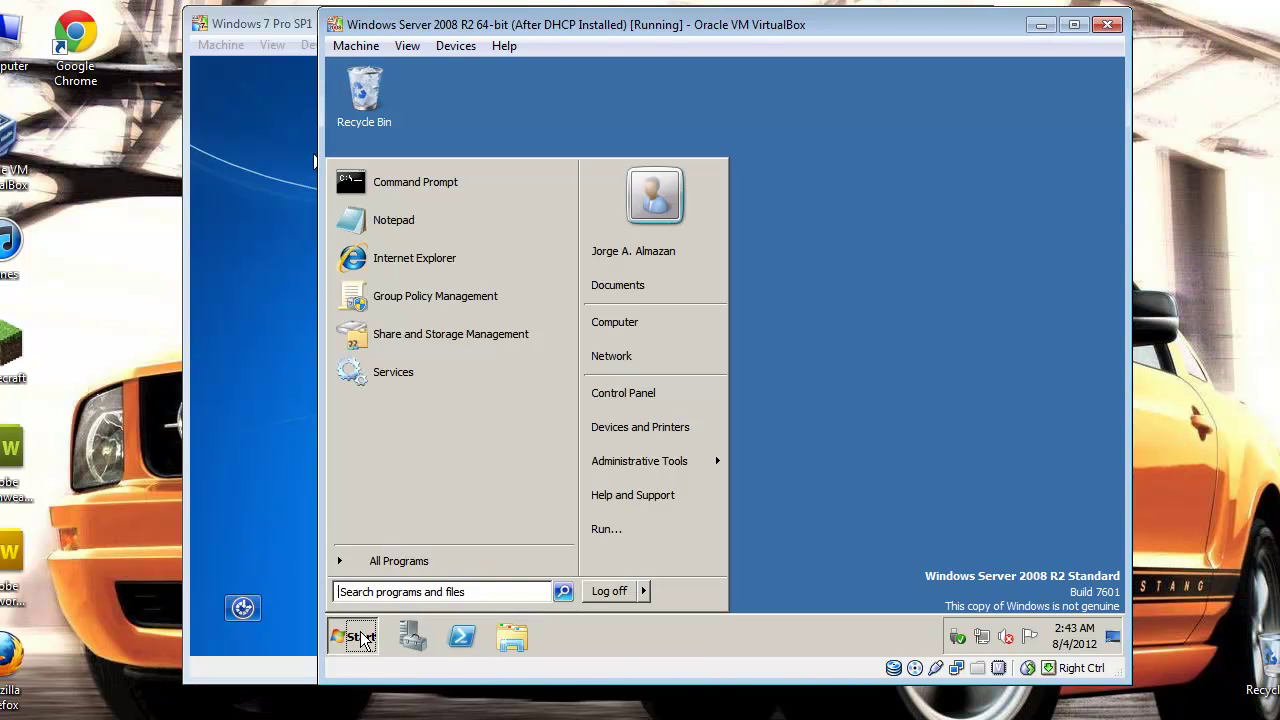
left_click(361, 636)
left_click(363, 638)
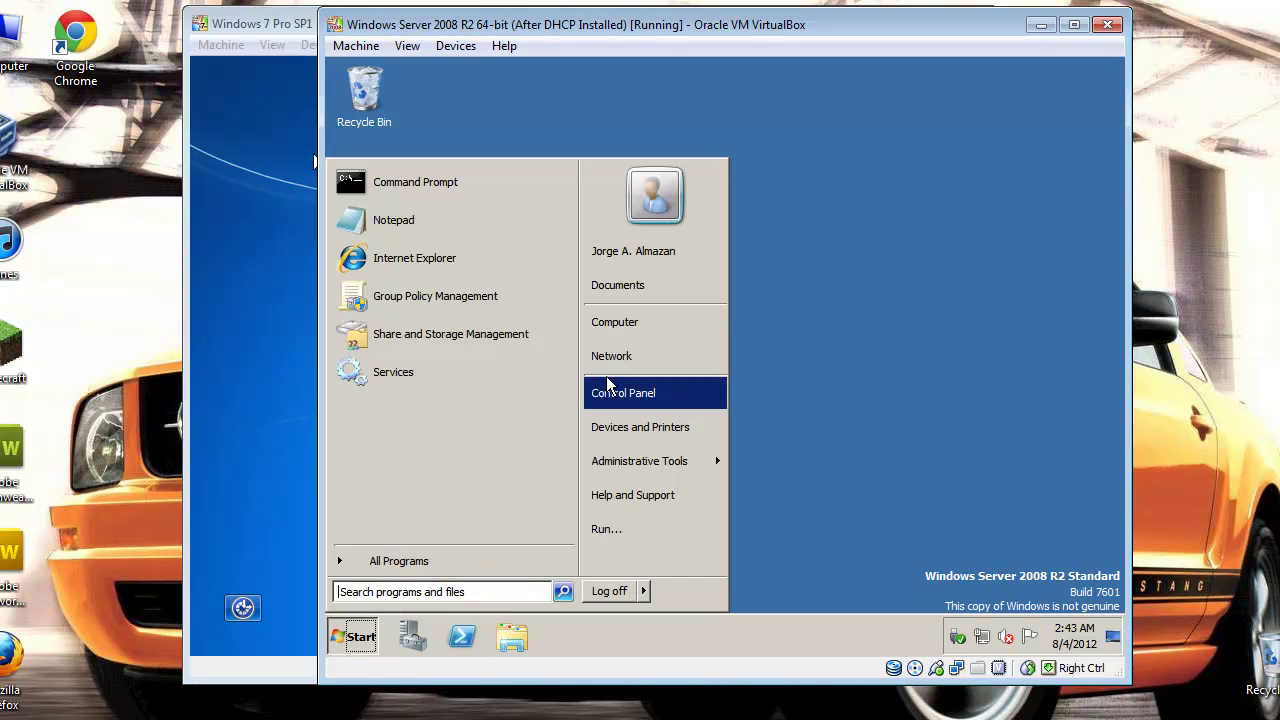
left_click(653, 323)
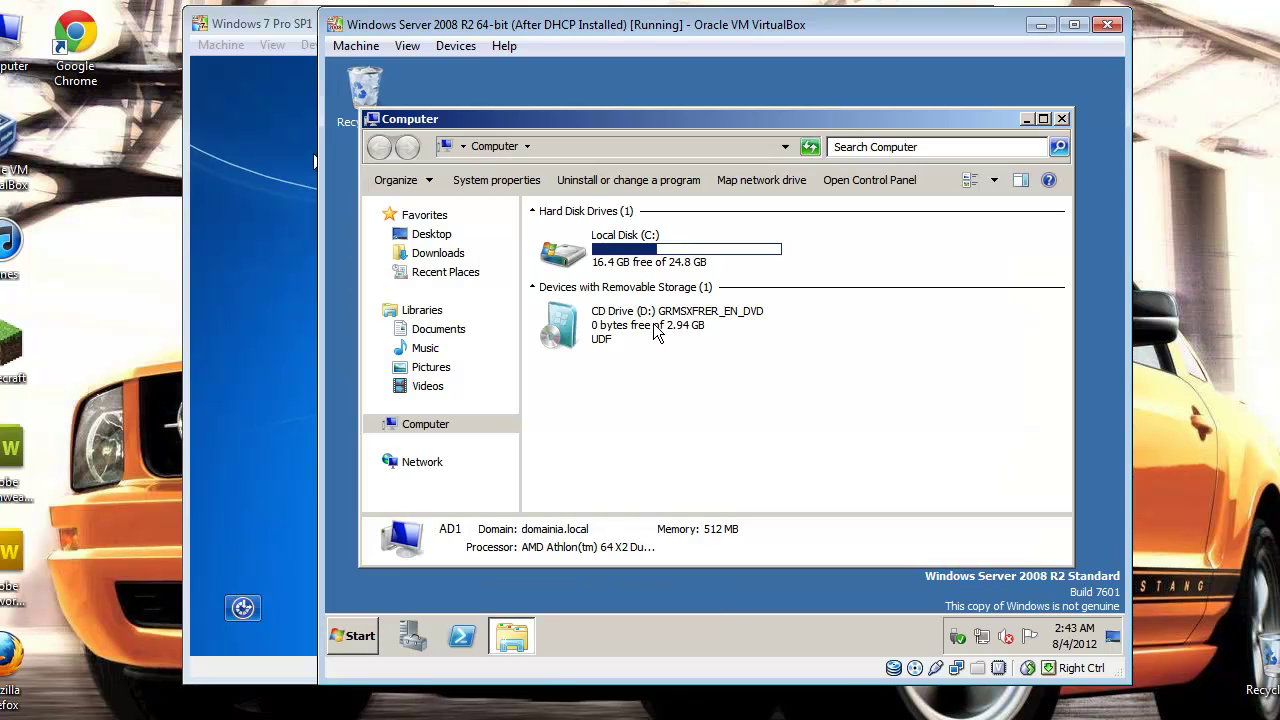
double_click(663, 248)
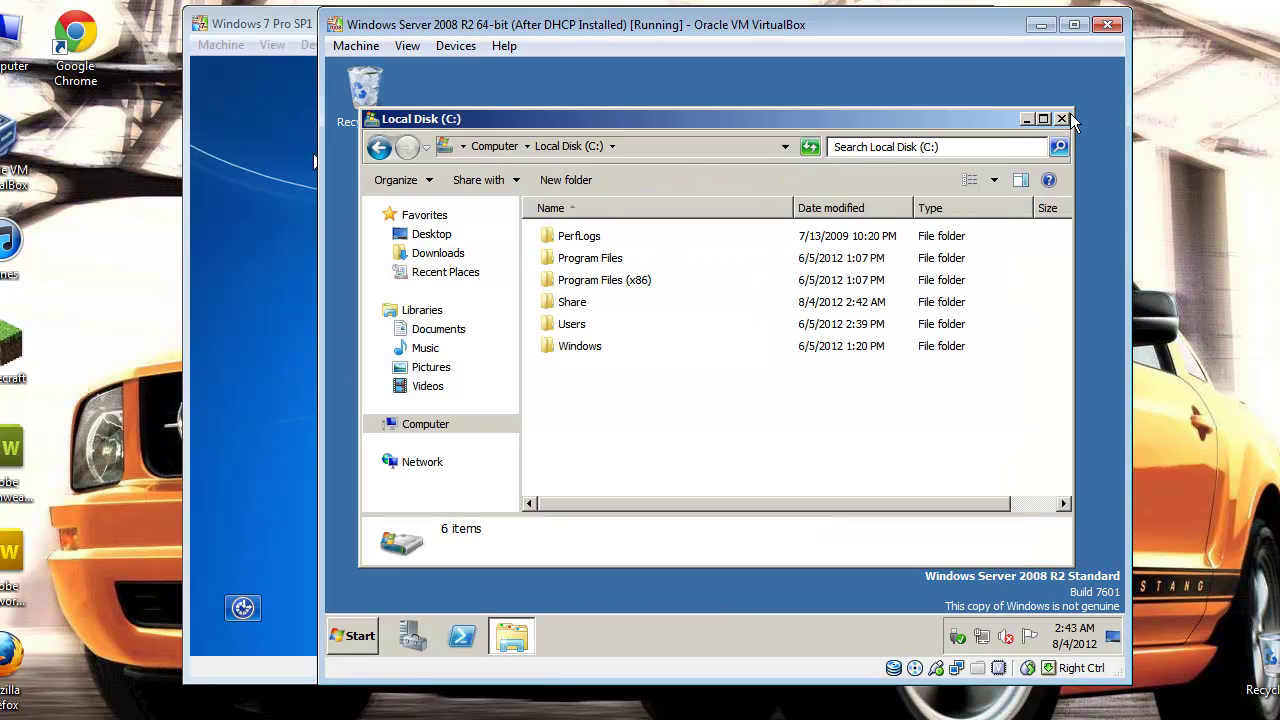
left_click(1065, 121)
Switch to the Windows 7 Pro virtual machine, bring up its logon prompt and log on with the domain account's password.
left_click(245, 340)
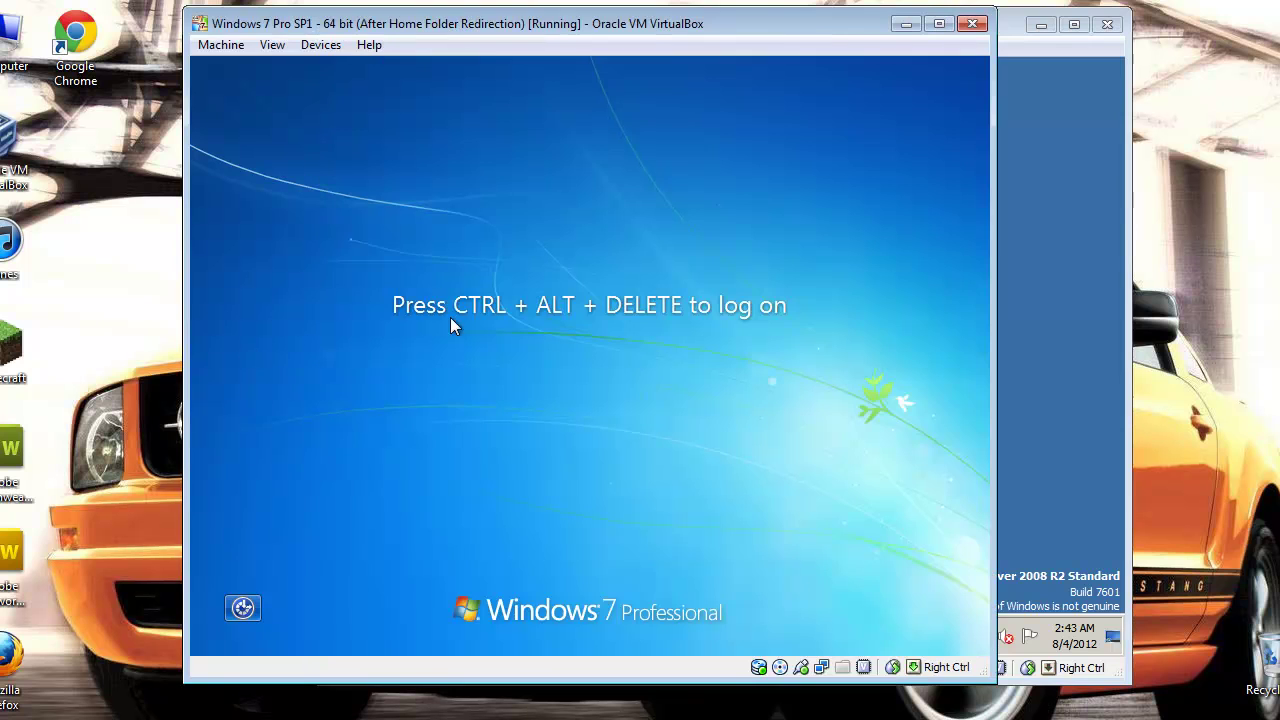
left_click(320, 45)
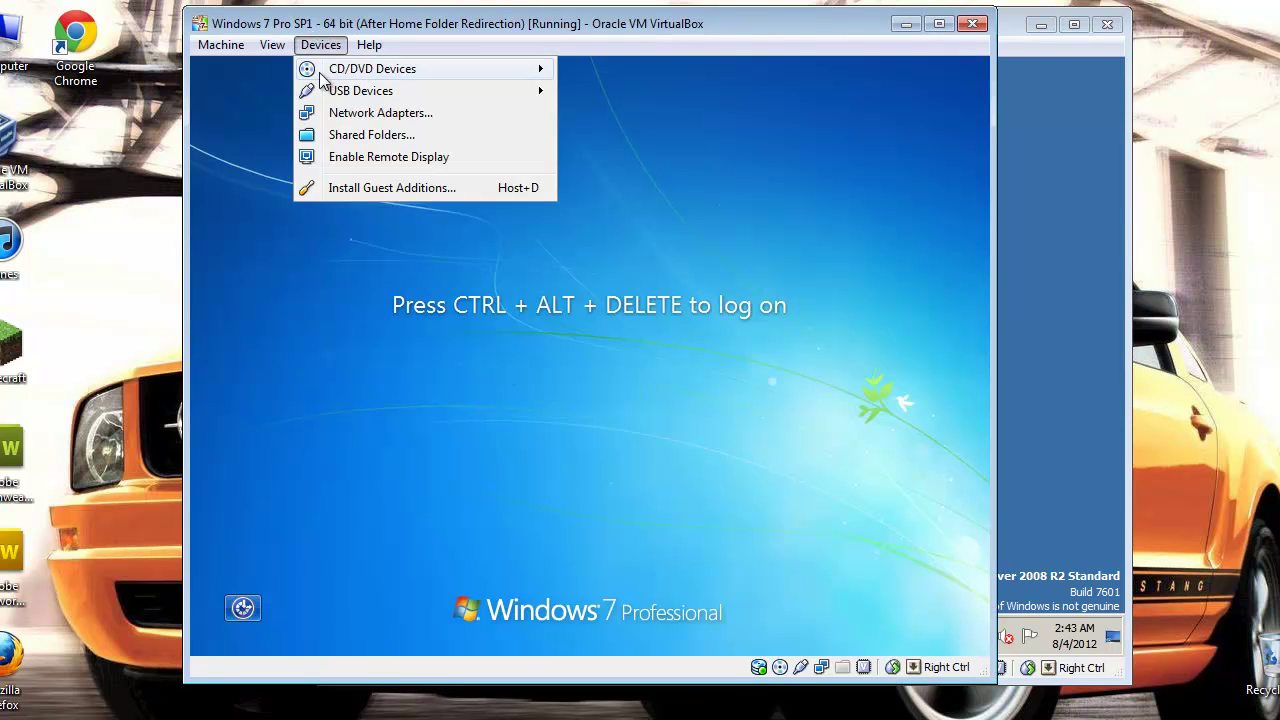
mouse_move(272, 45)
mouse_move(228, 45)
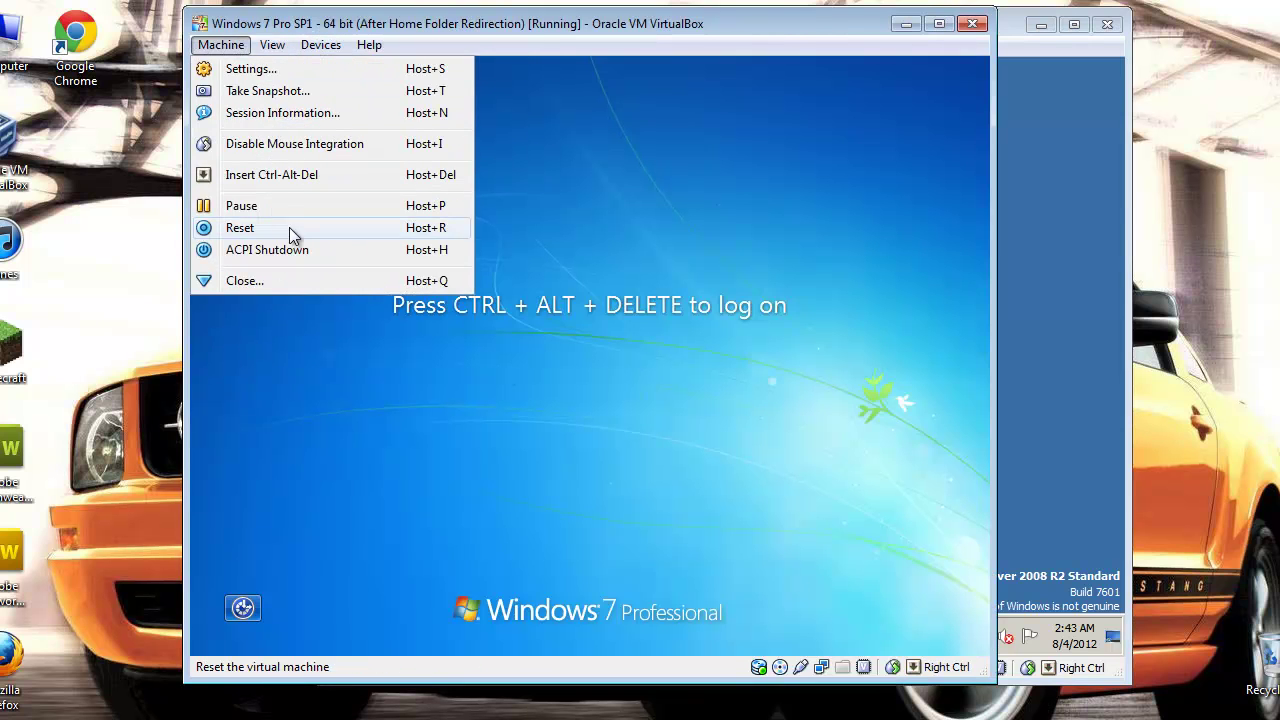
left_click(288, 183)
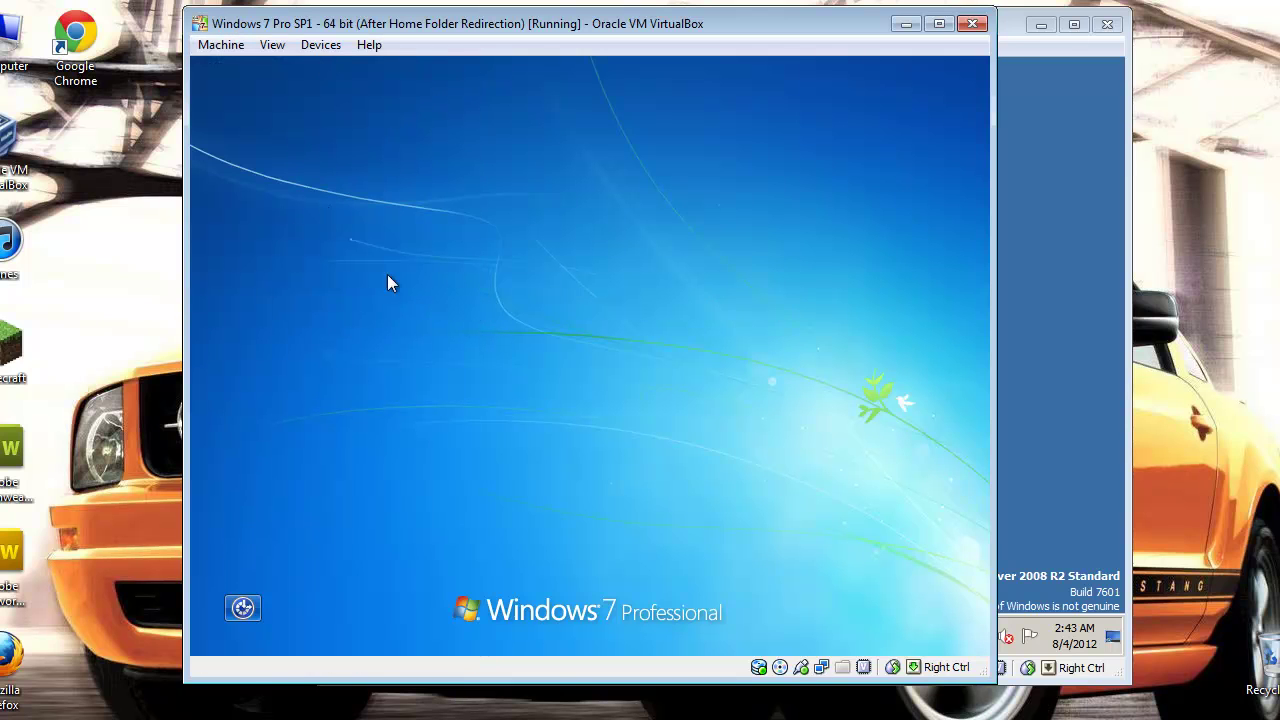
type("••")
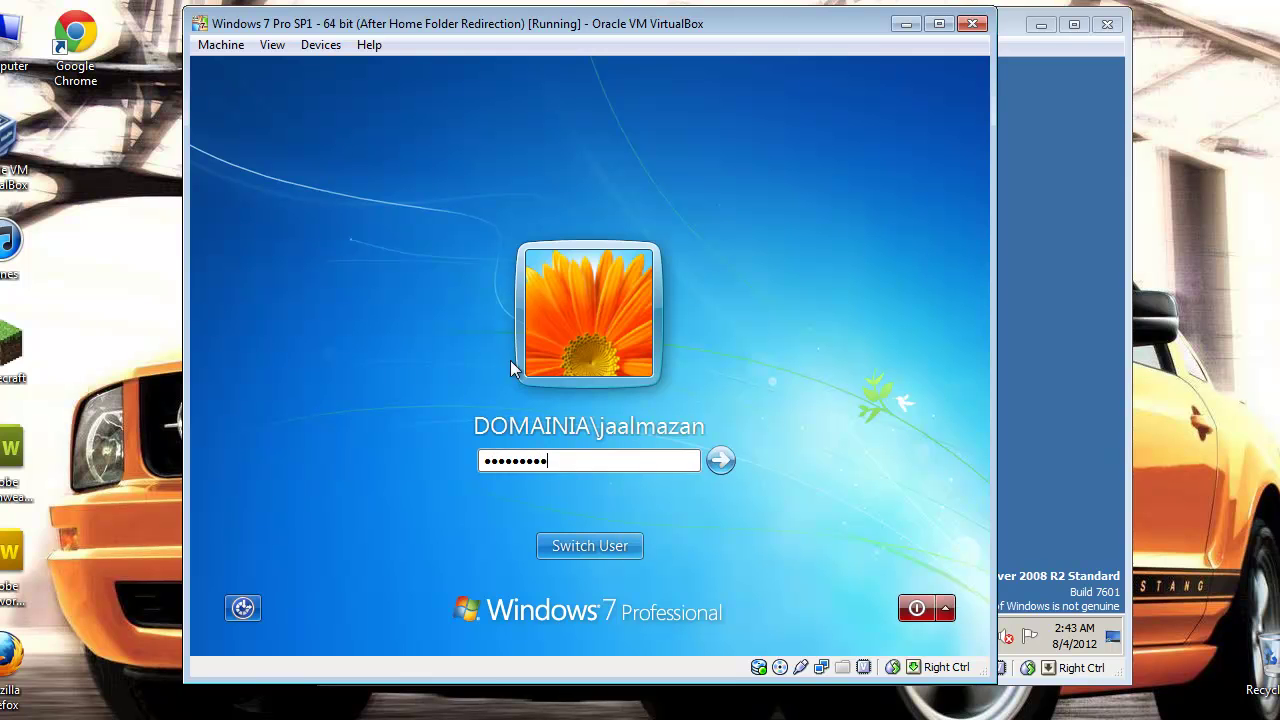
key("Return")
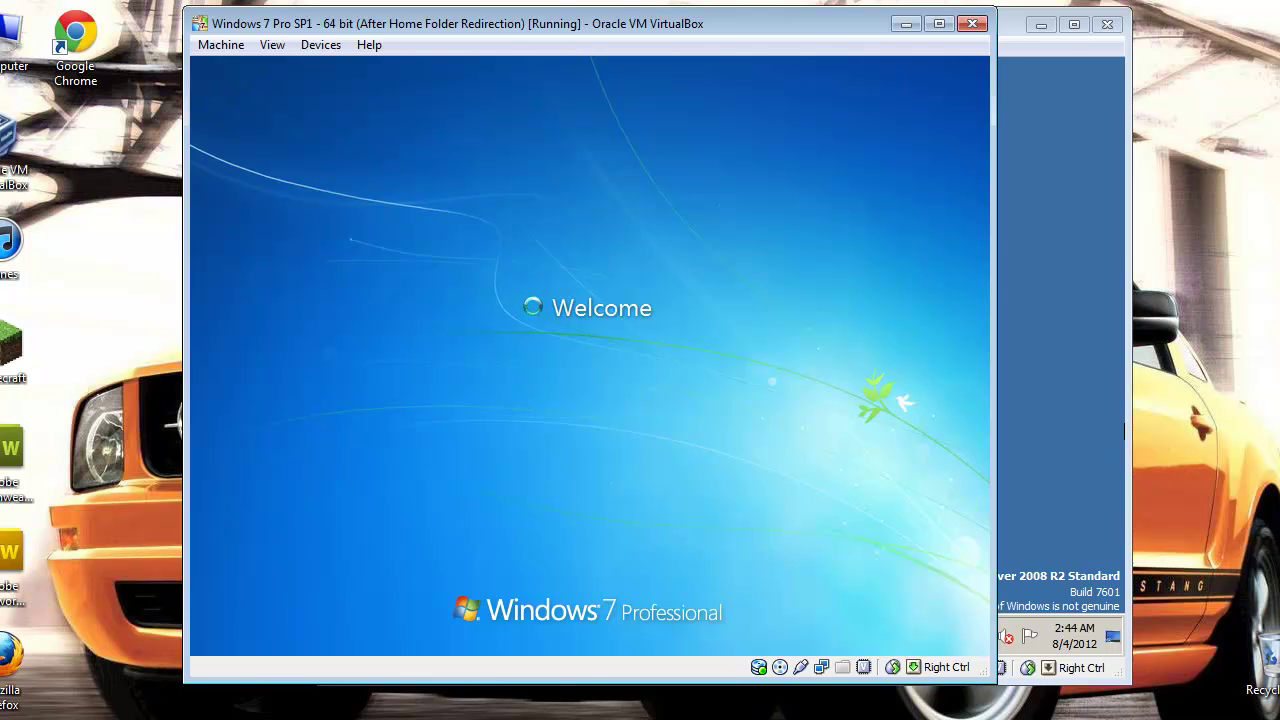
Switch to the Windows Server 2008 R2 virtual machine and browse to Local Disk (C:) to check the Share folder.
left_click(1086, 463)
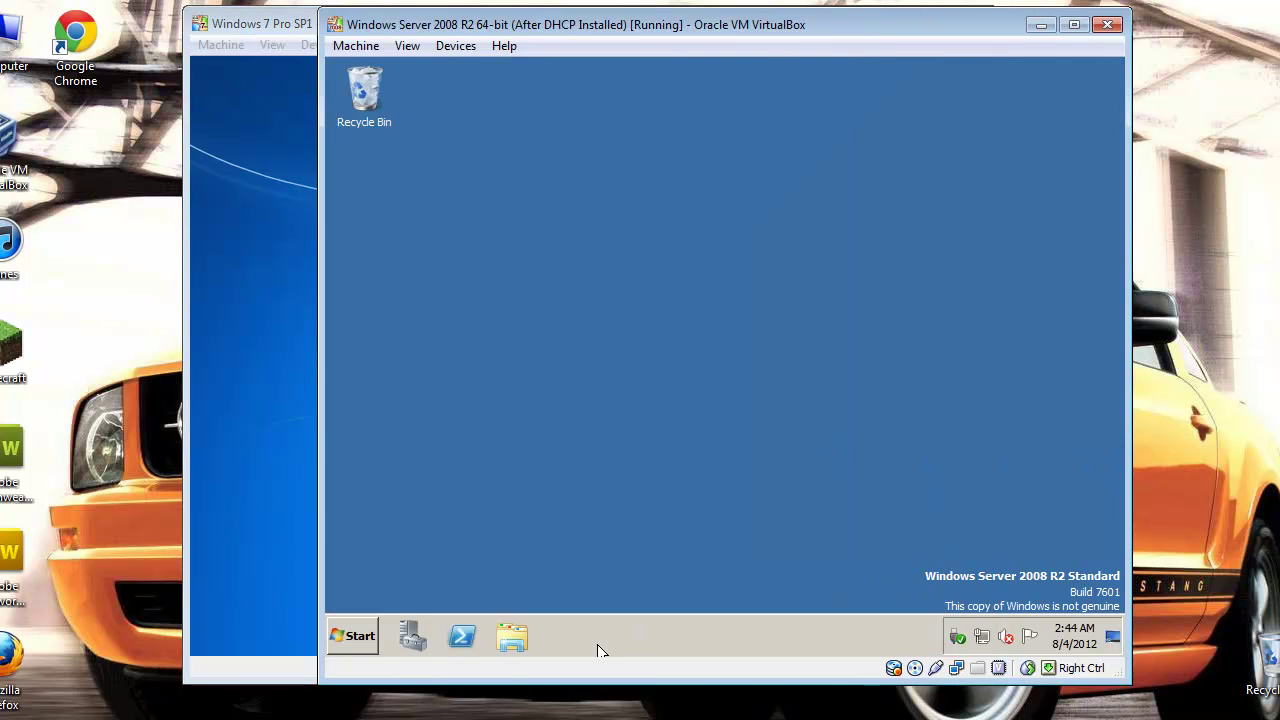
left_click(366, 645)
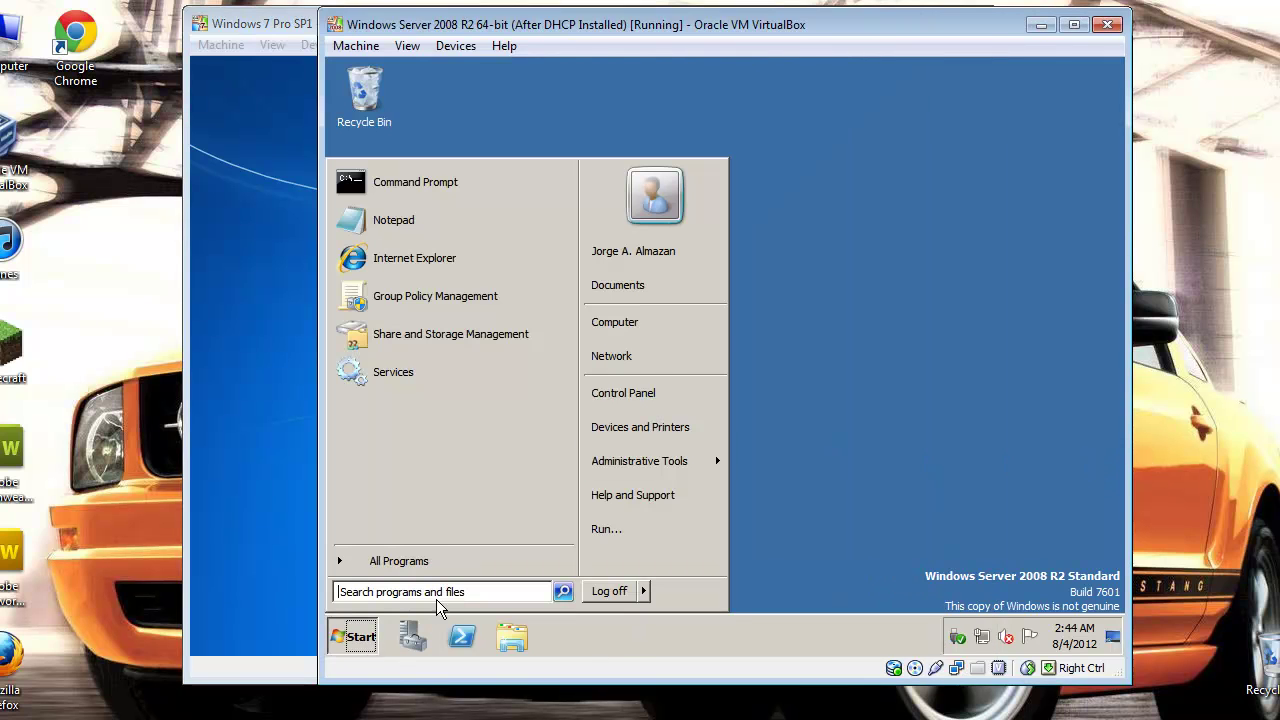
left_click(677, 334)
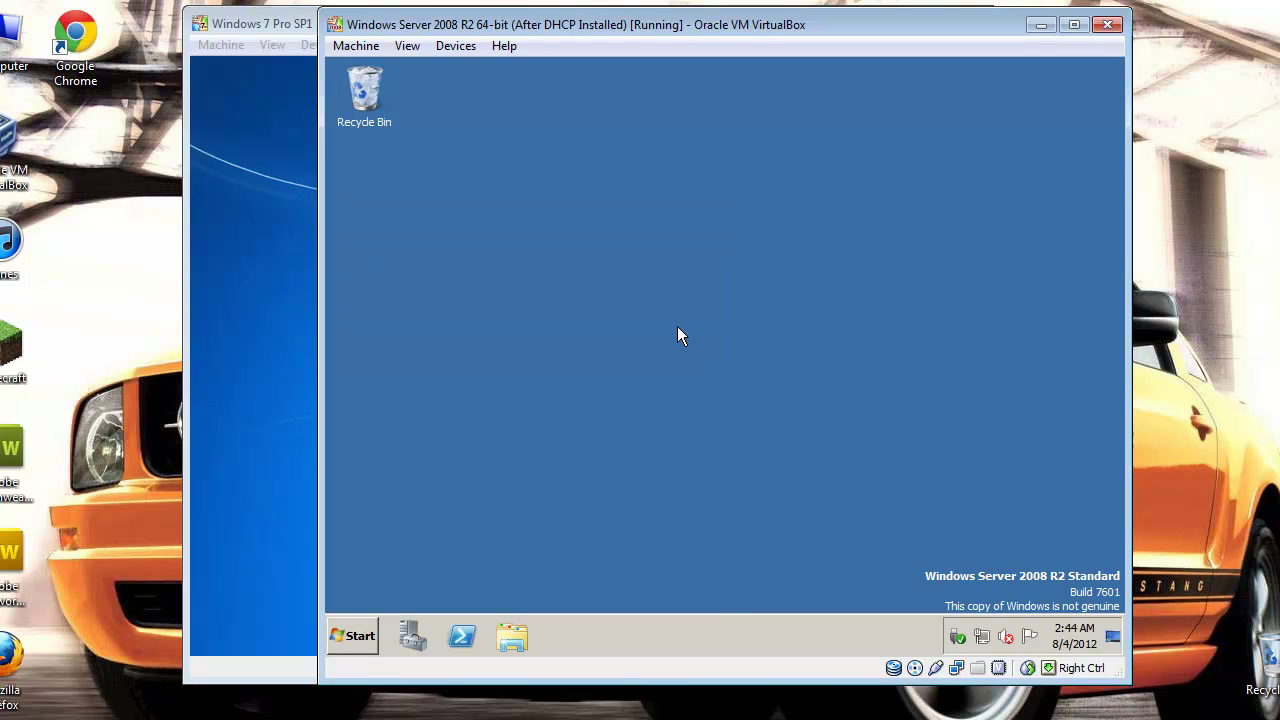
double_click(660, 258)
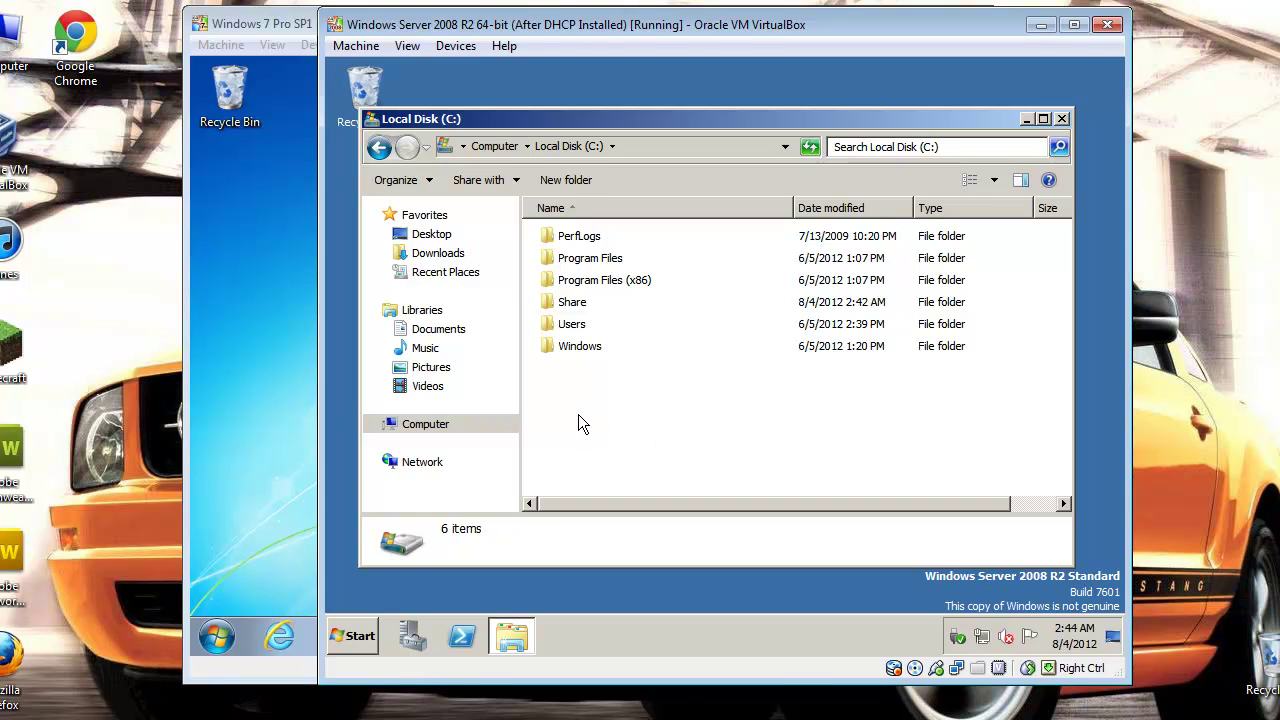
Switch back to the Windows 7 Pro virtual machine and open the Computer window.
left_click(266, 26)
left_click_drag(349, 258, 524, 391)
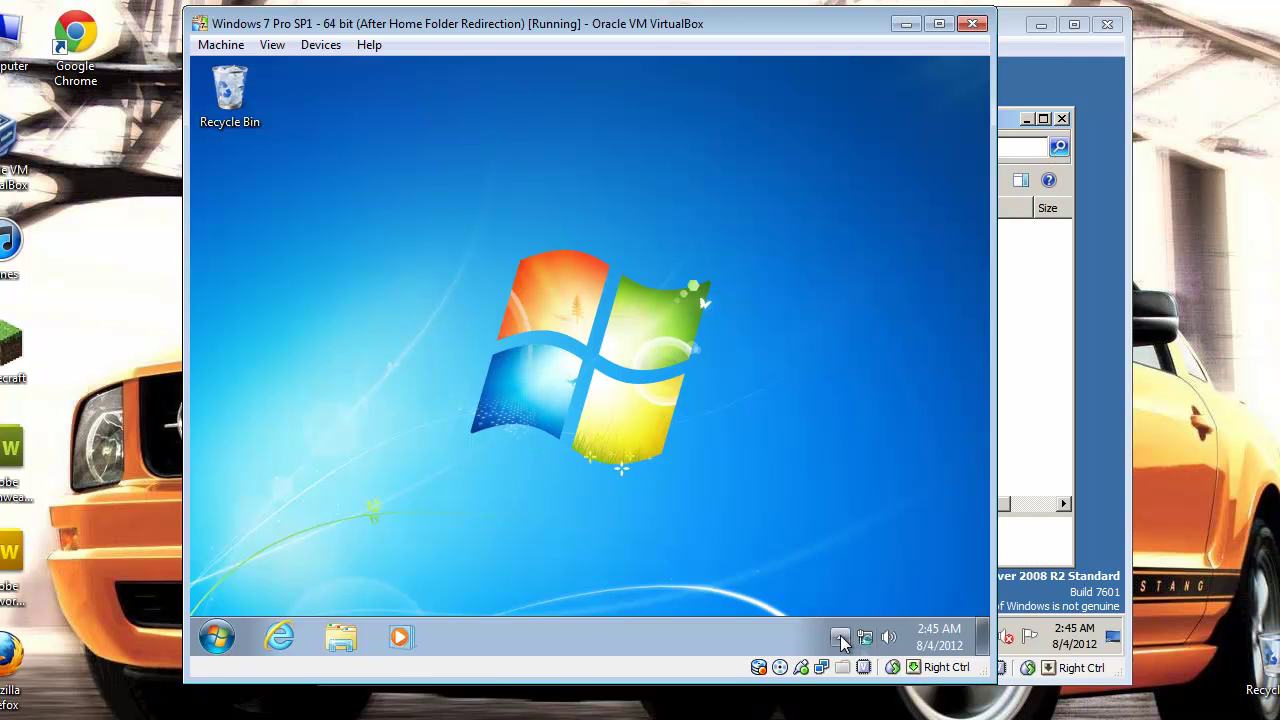
left_click(218, 638)
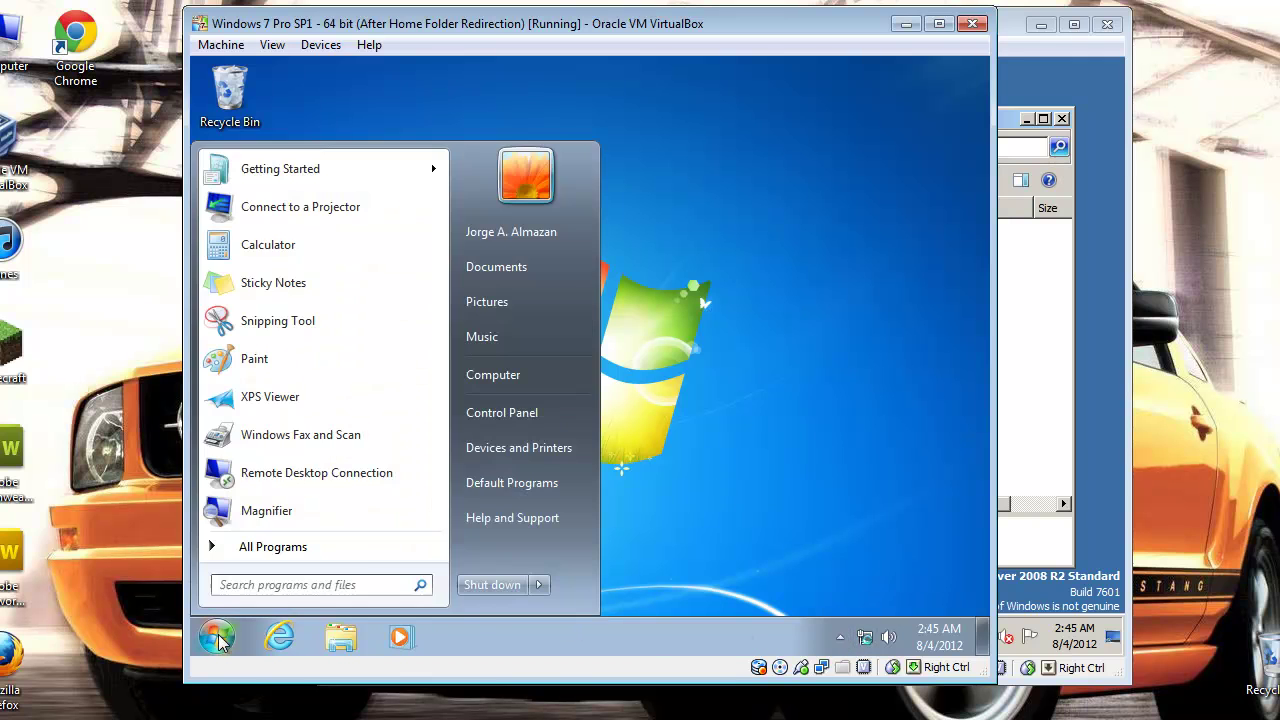
left_click(561, 372)
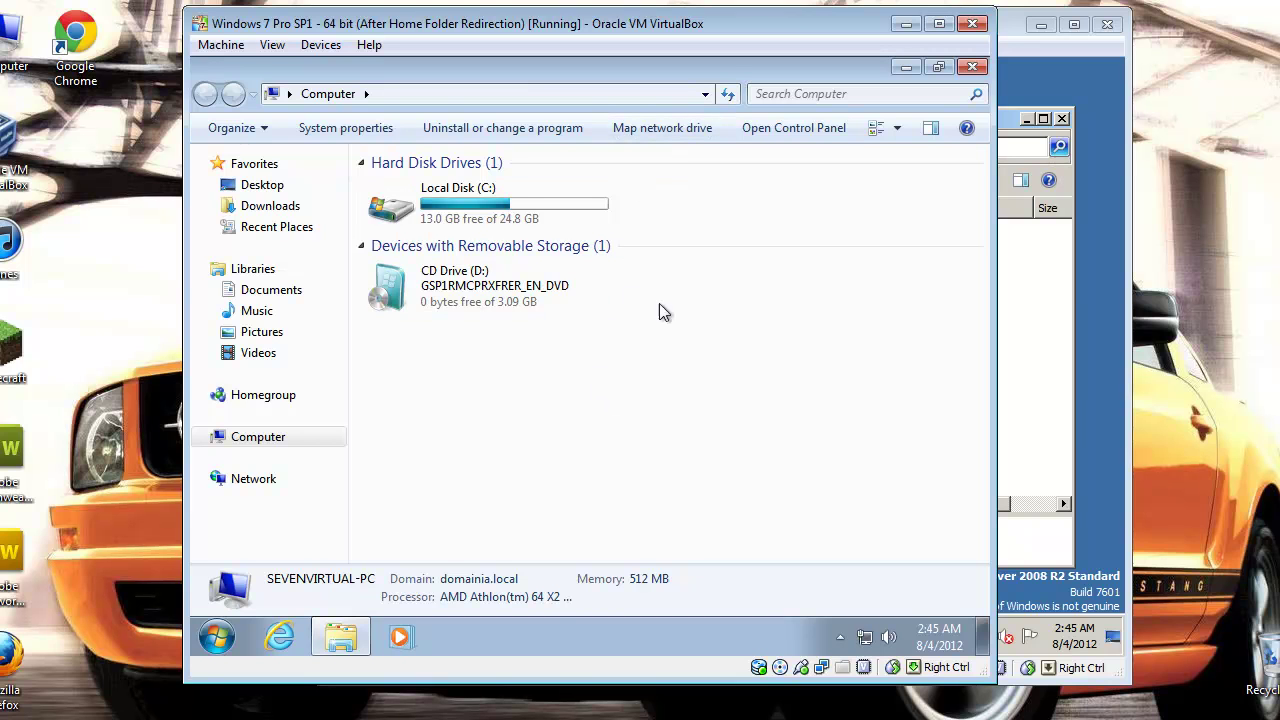
left_click(416, 92)
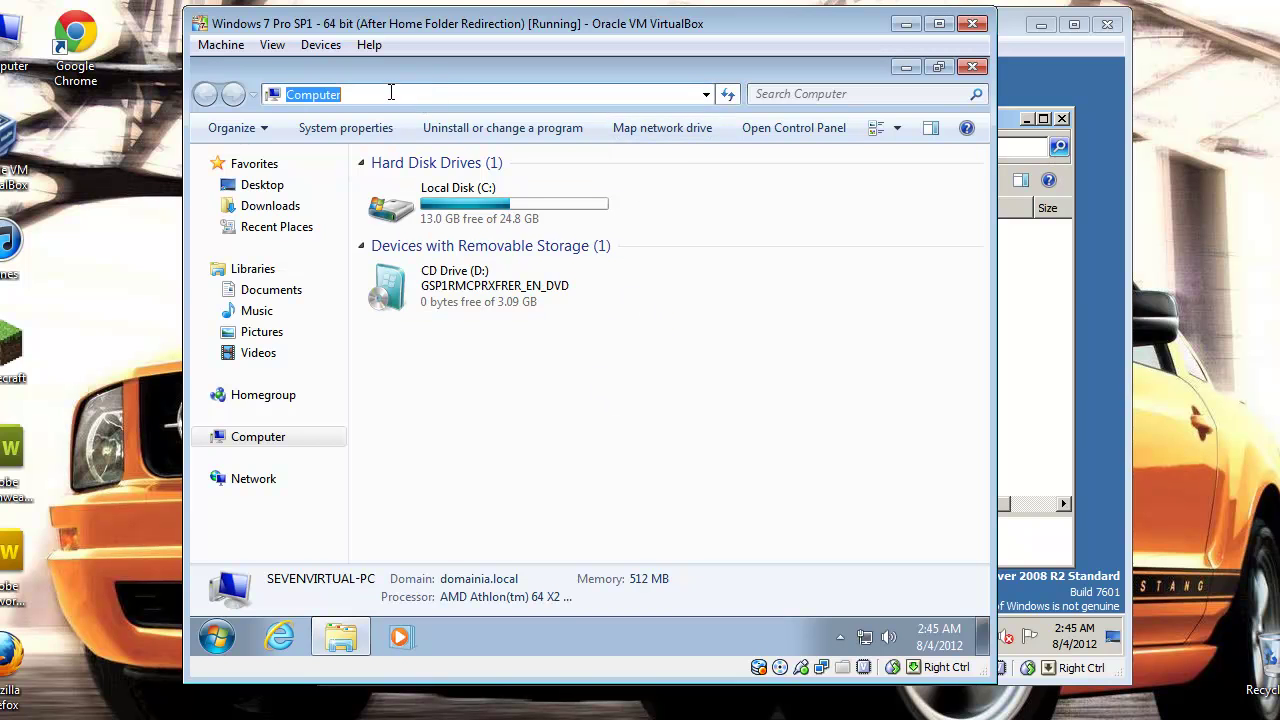
Search for \\ad1\ to look up the server's shared folders, inspect the options for Share, and dismiss the search.
left_click(217, 637)
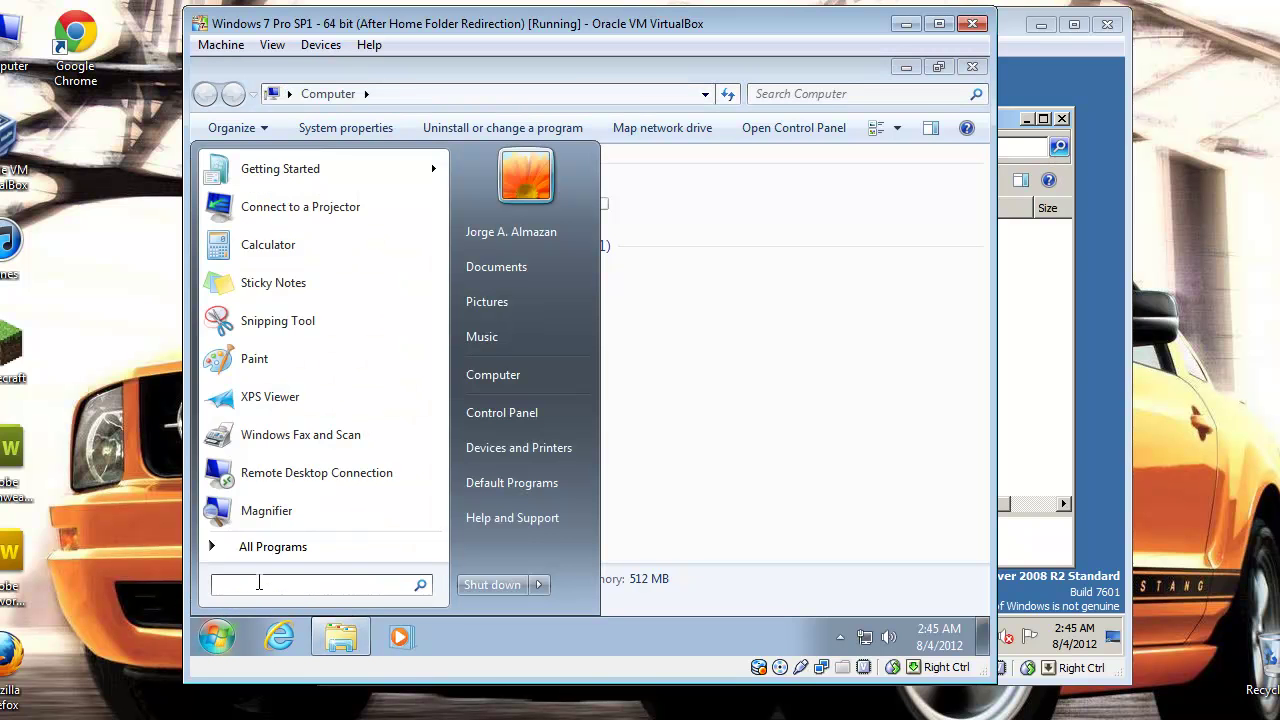
type("\\\\ad1\\")
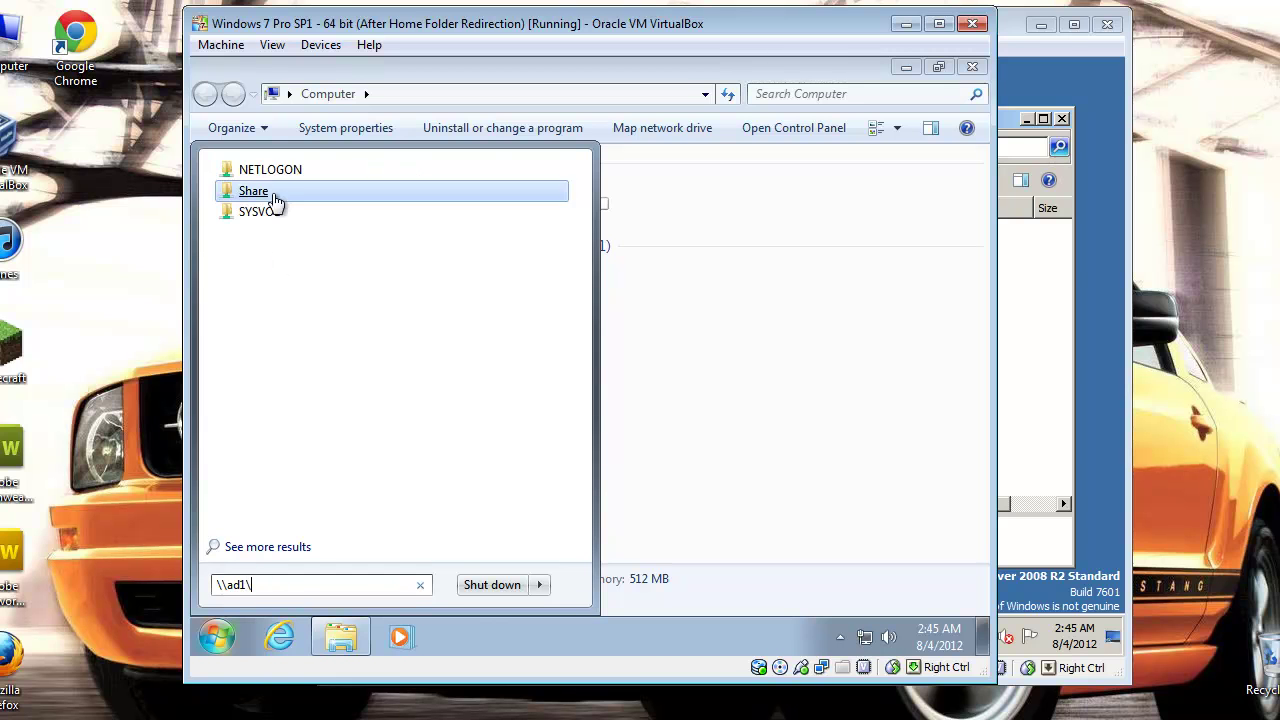
right_click(267, 199)
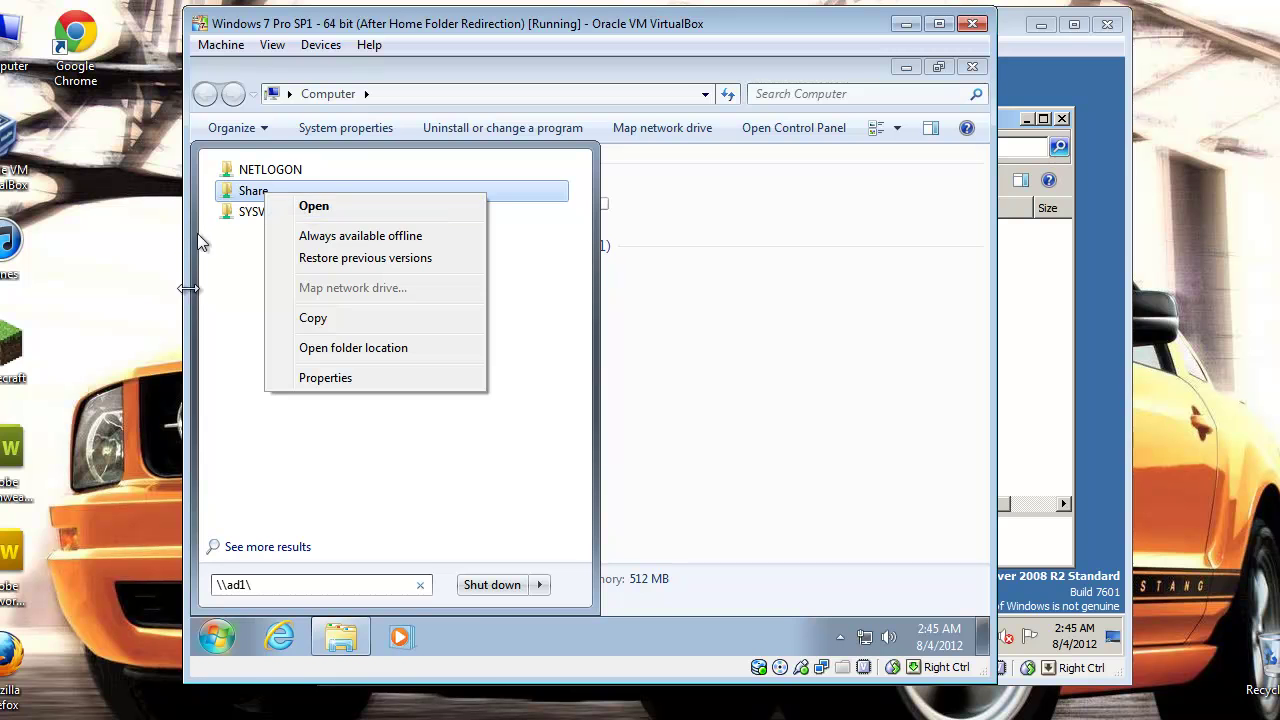
left_click(232, 340)
left_click(230, 588)
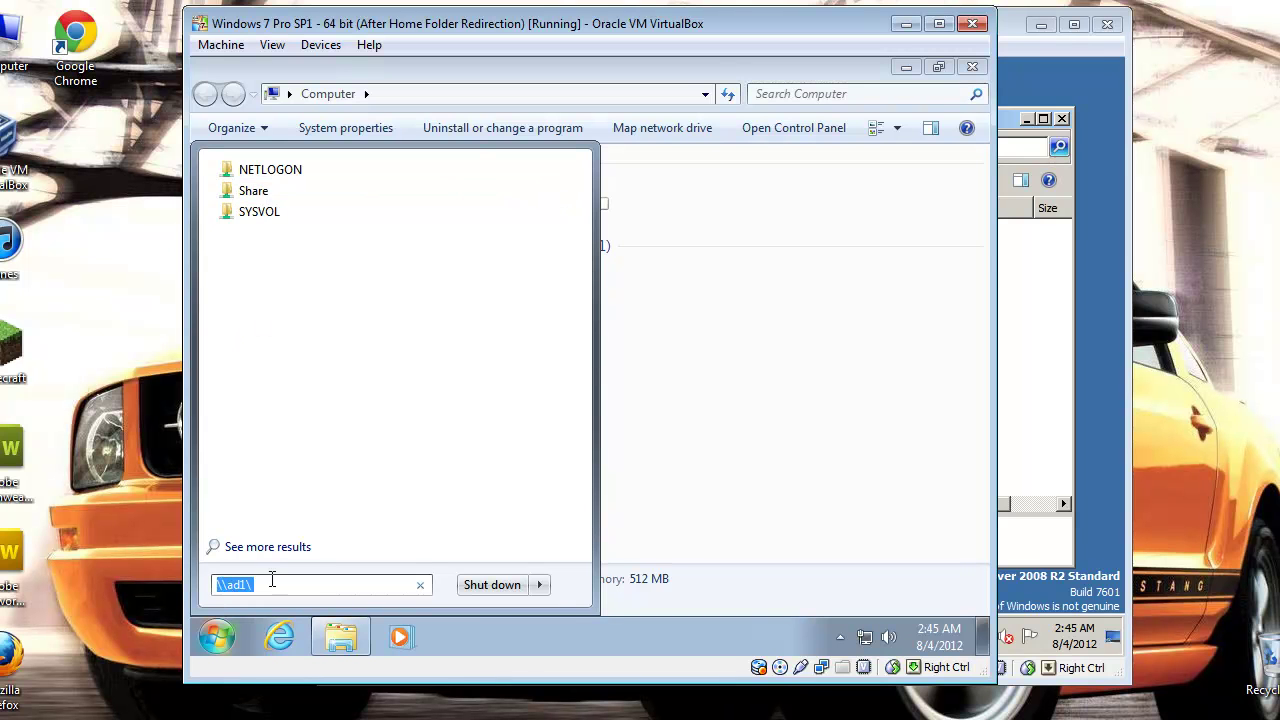
key("Escape")
key("Escape")
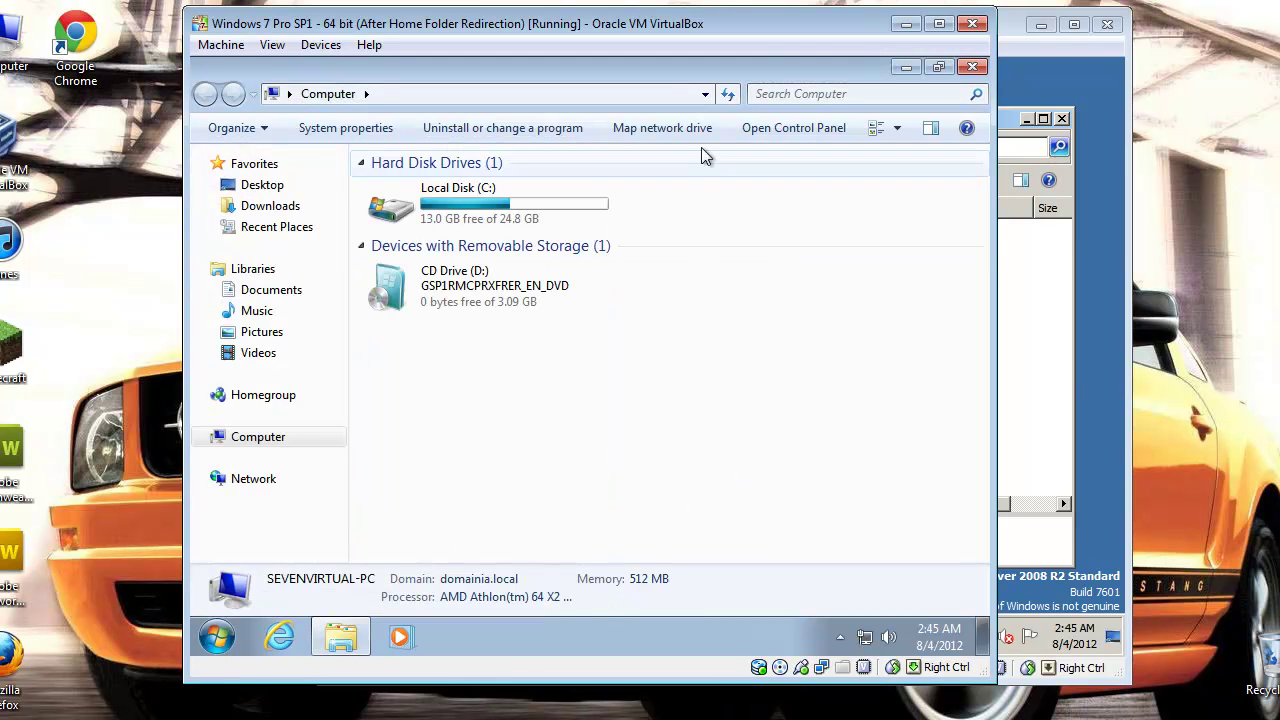
Browse to \\ad1\ in the file browser to view the server's shares, and return to Computer.
left_click(620, 91)
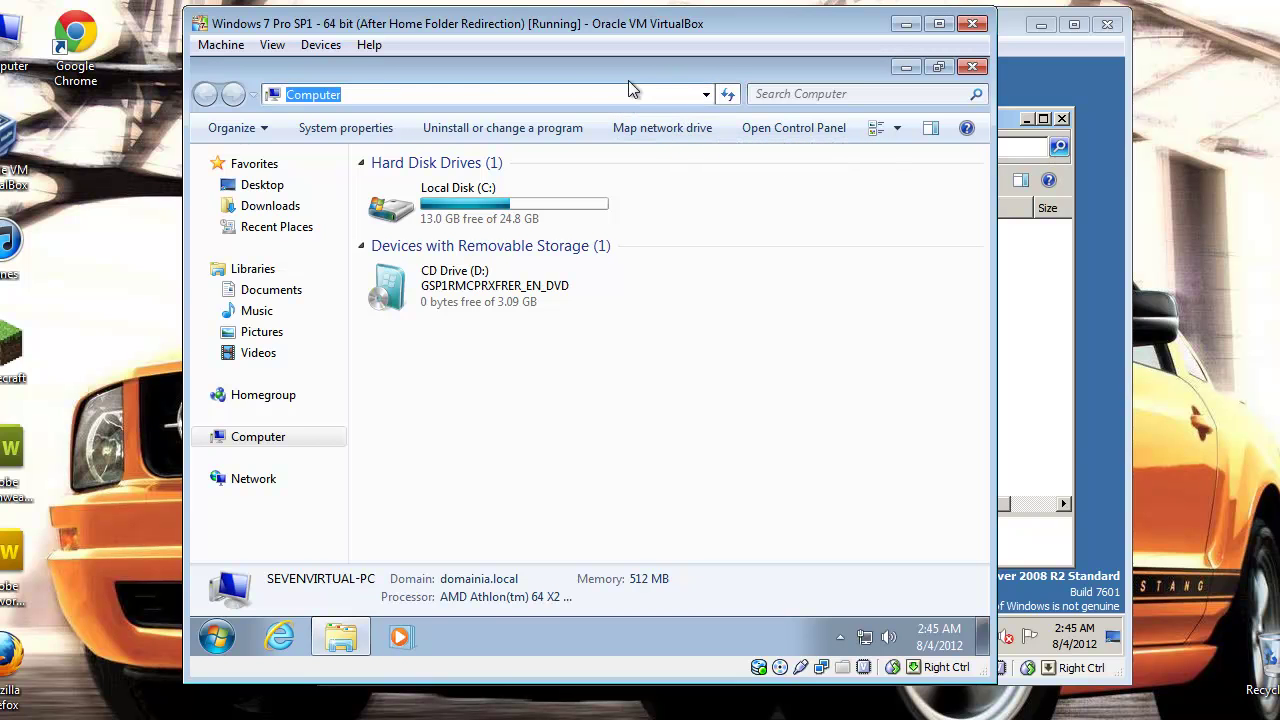
type("\\\\")
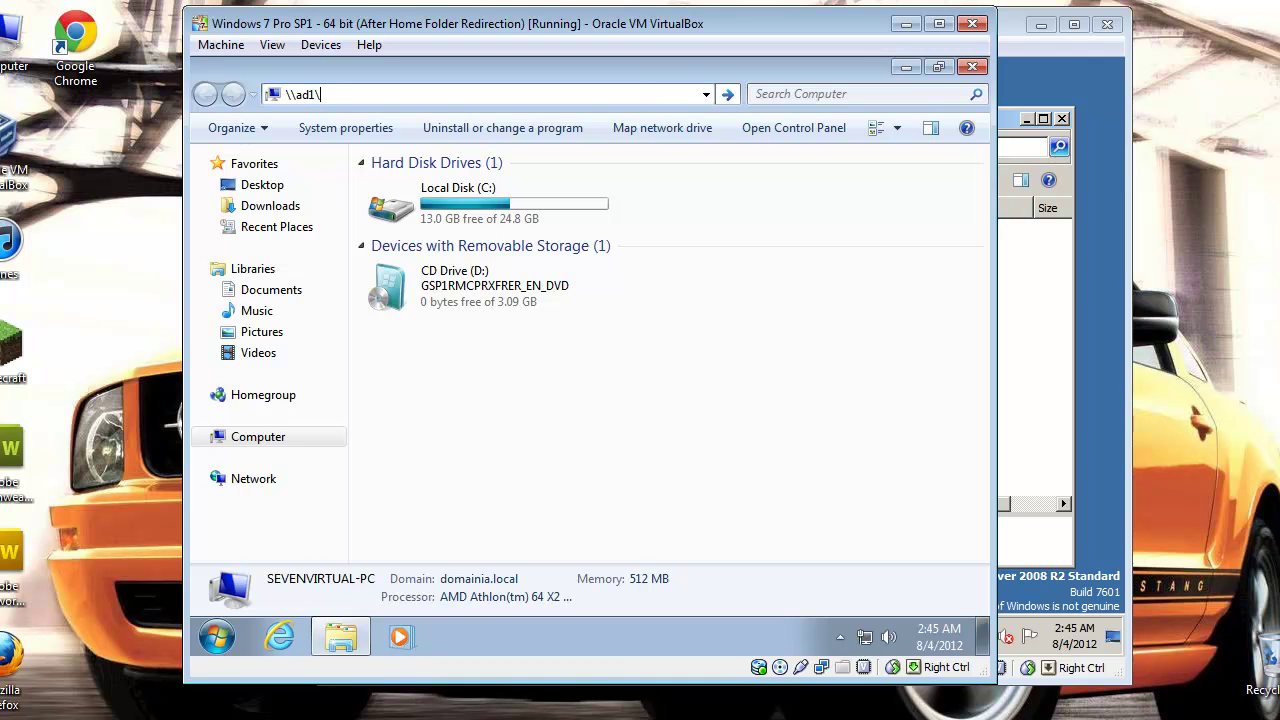
type("ad1\\")
key("Return")
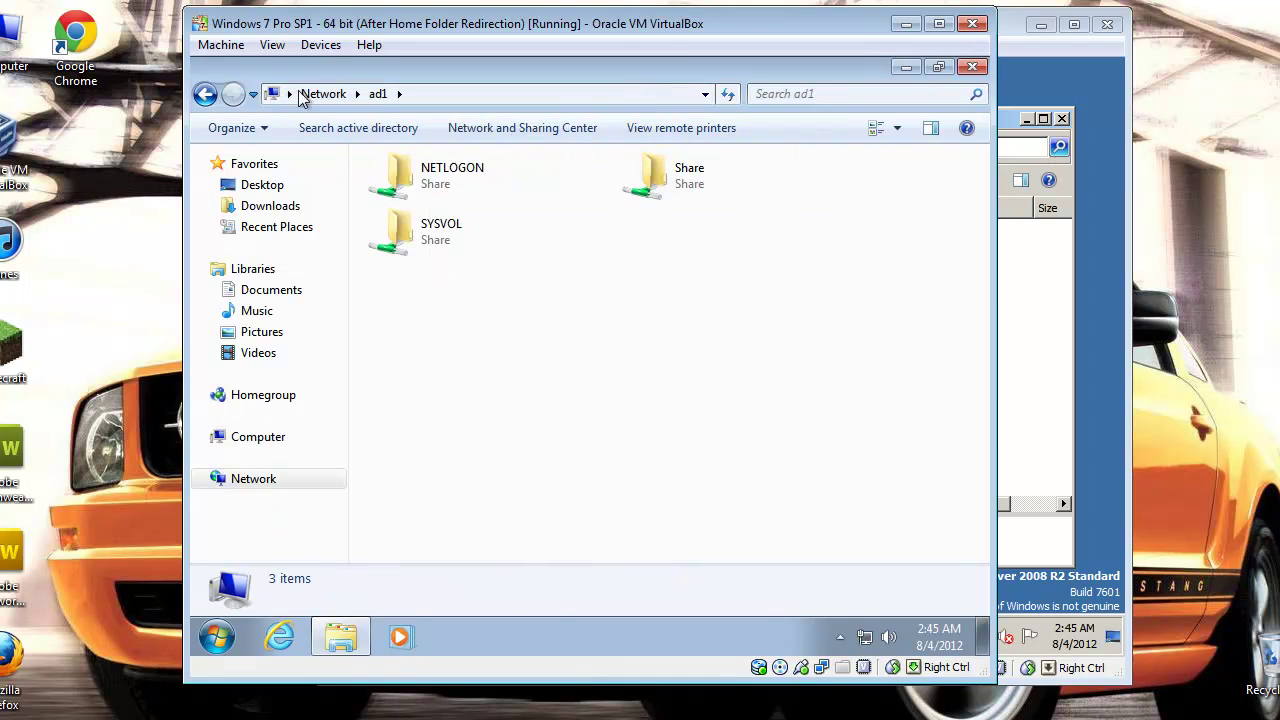
left_click(207, 95)
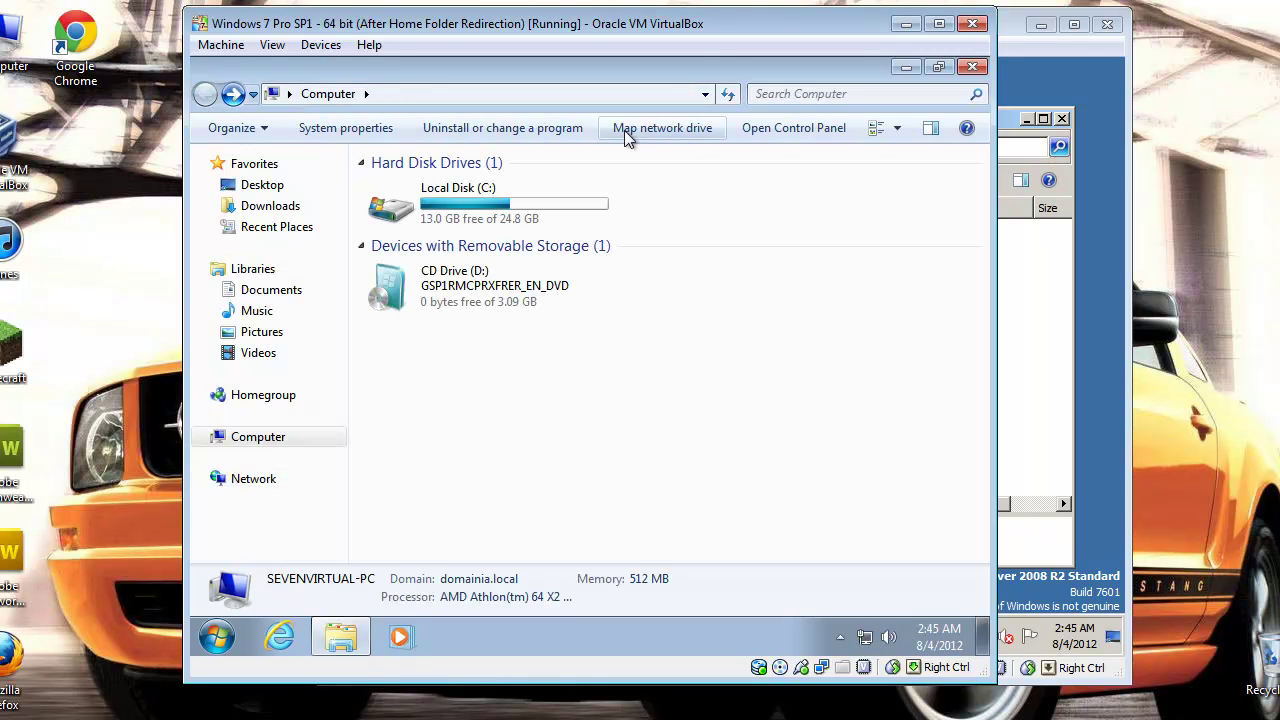
left_click(660, 130)
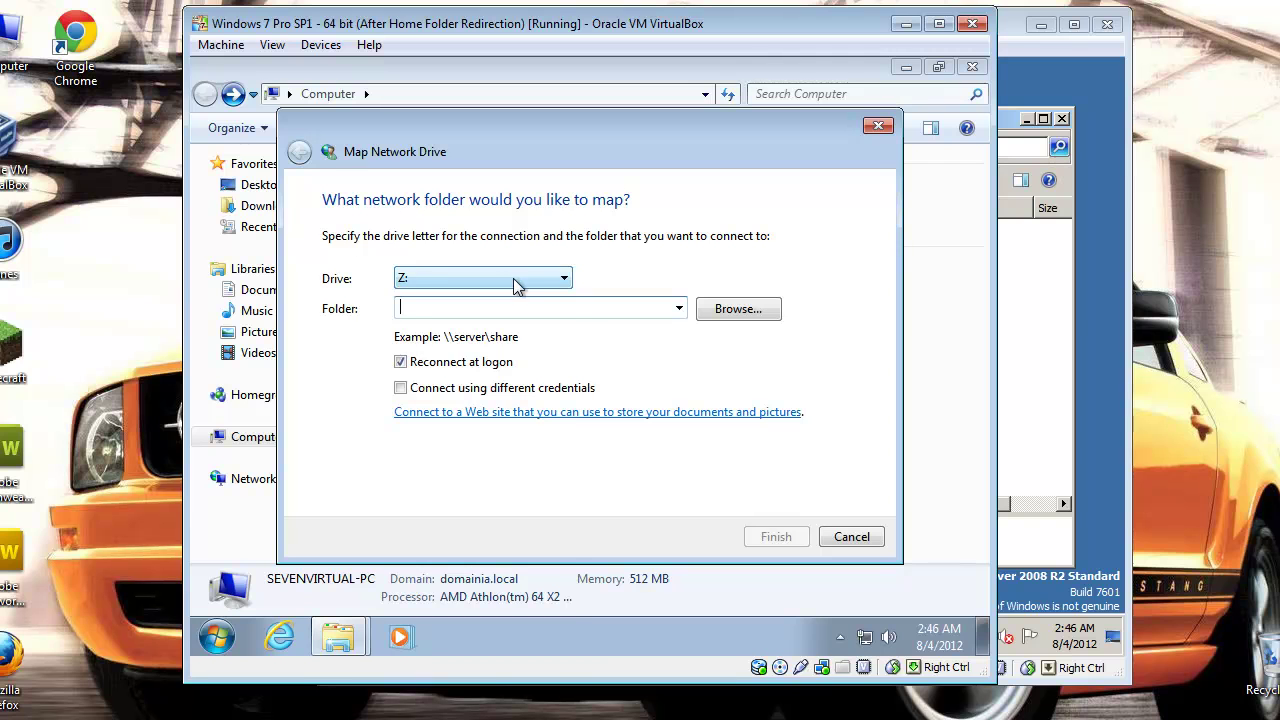
left_click(513, 278)
key("s")
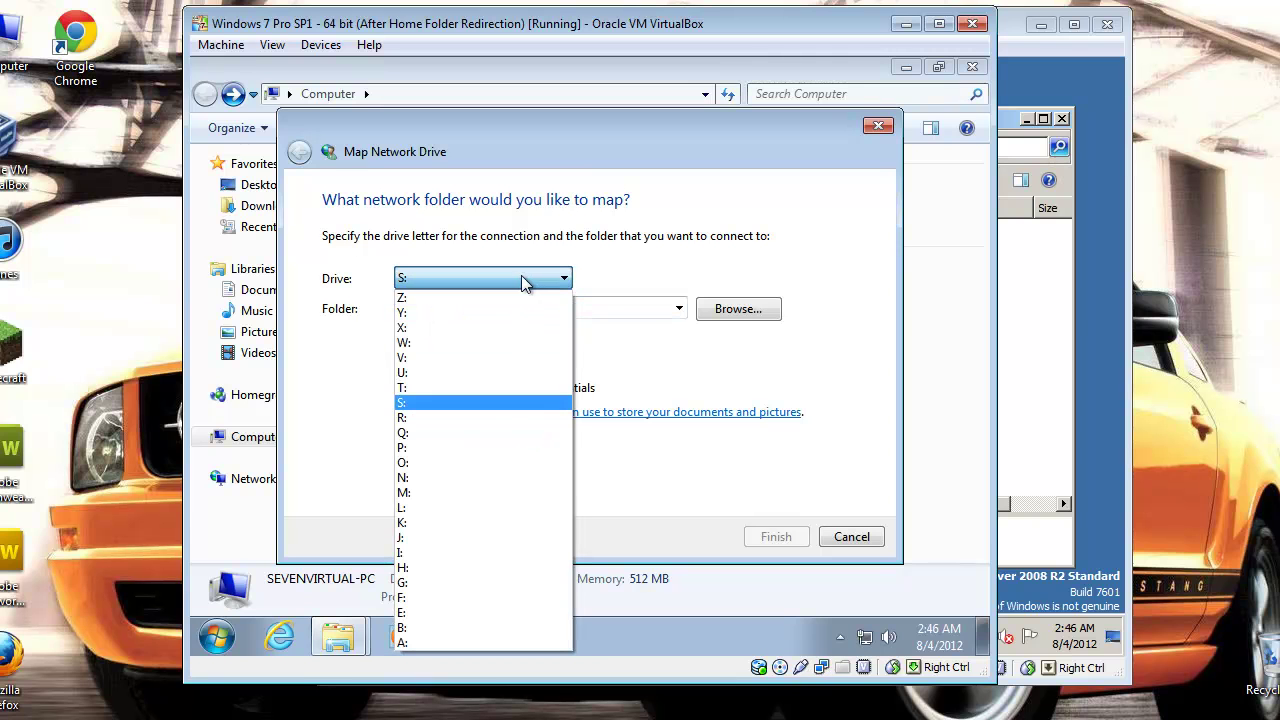
left_click(524, 281)
left_click(878, 125)
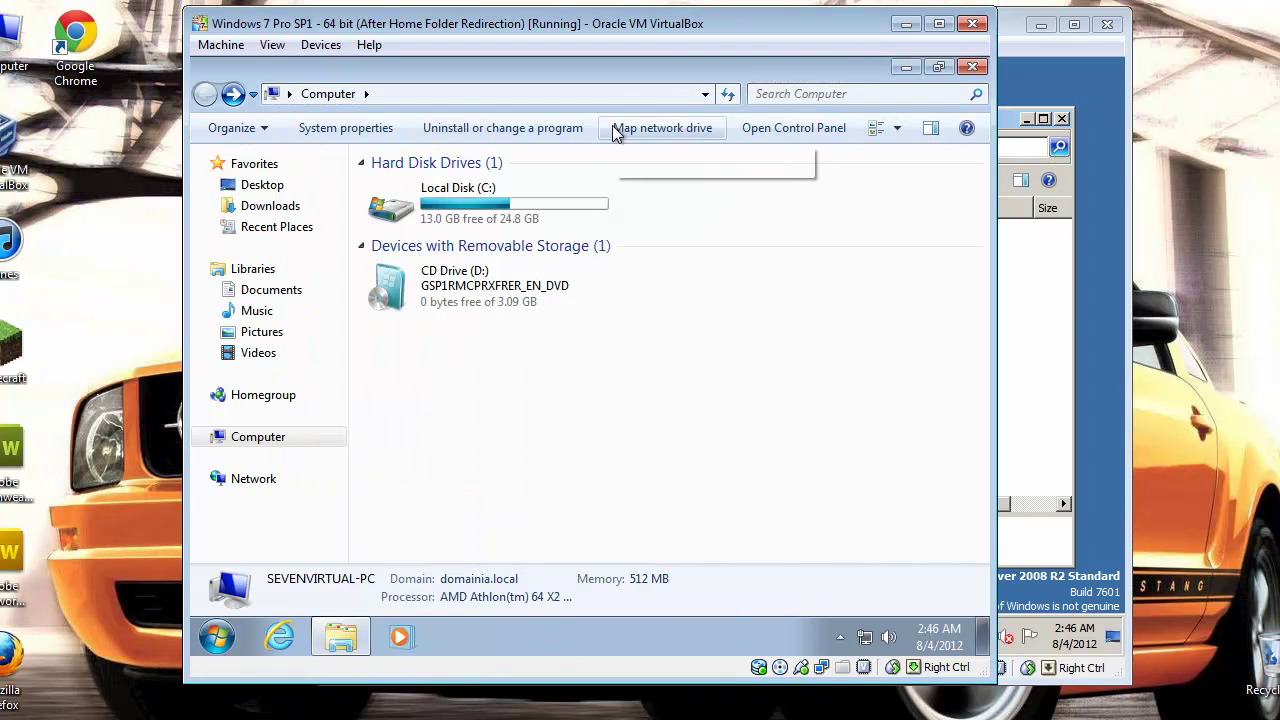
Map the network folder \\ad1\share to drive letter S: with Reconnect at logon enabled.
left_click(662, 131)
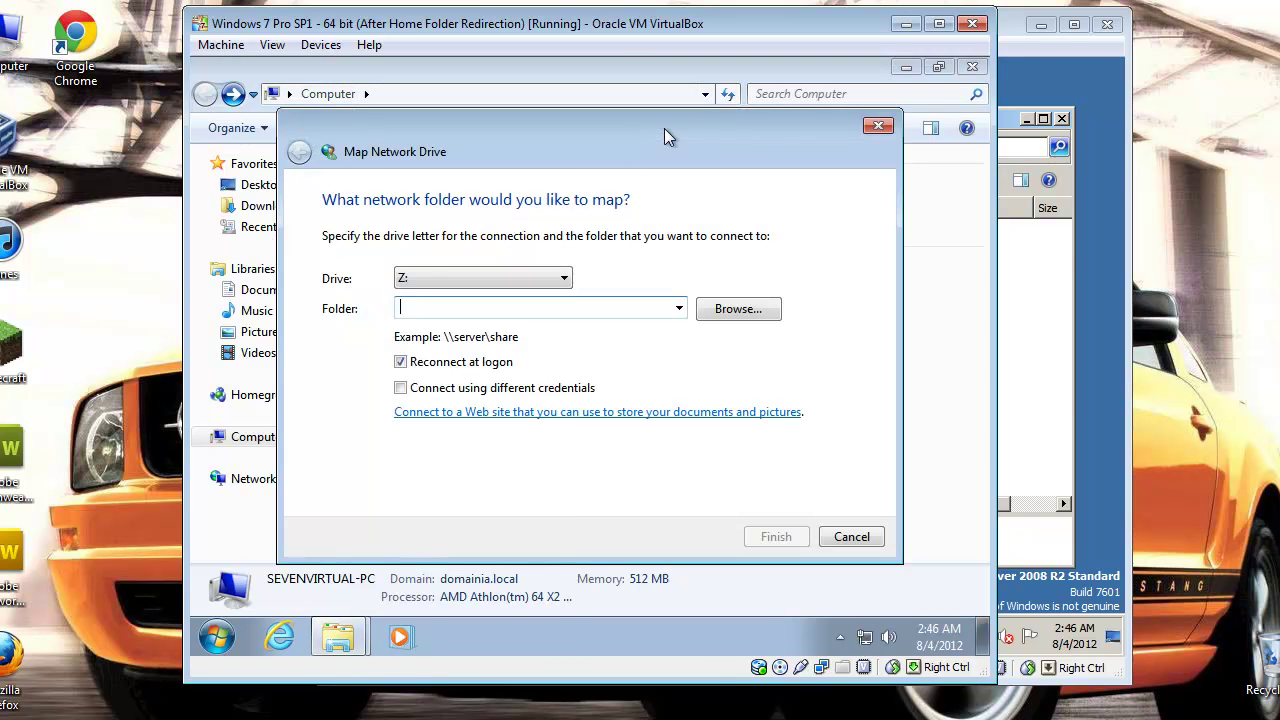
left_click(451, 275)
key("s")
left_click(630, 235)
key("Tab")
left_click(736, 310)
type("\\ad1\\share")
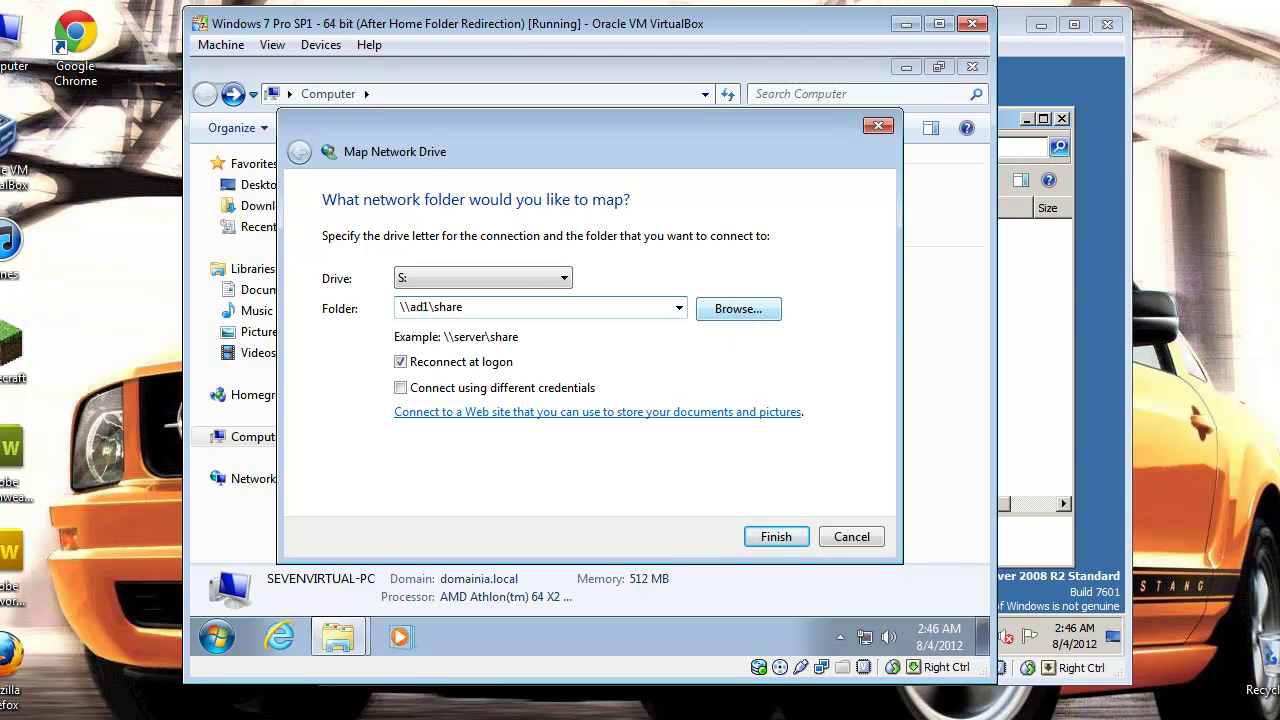
left_click(775, 537)
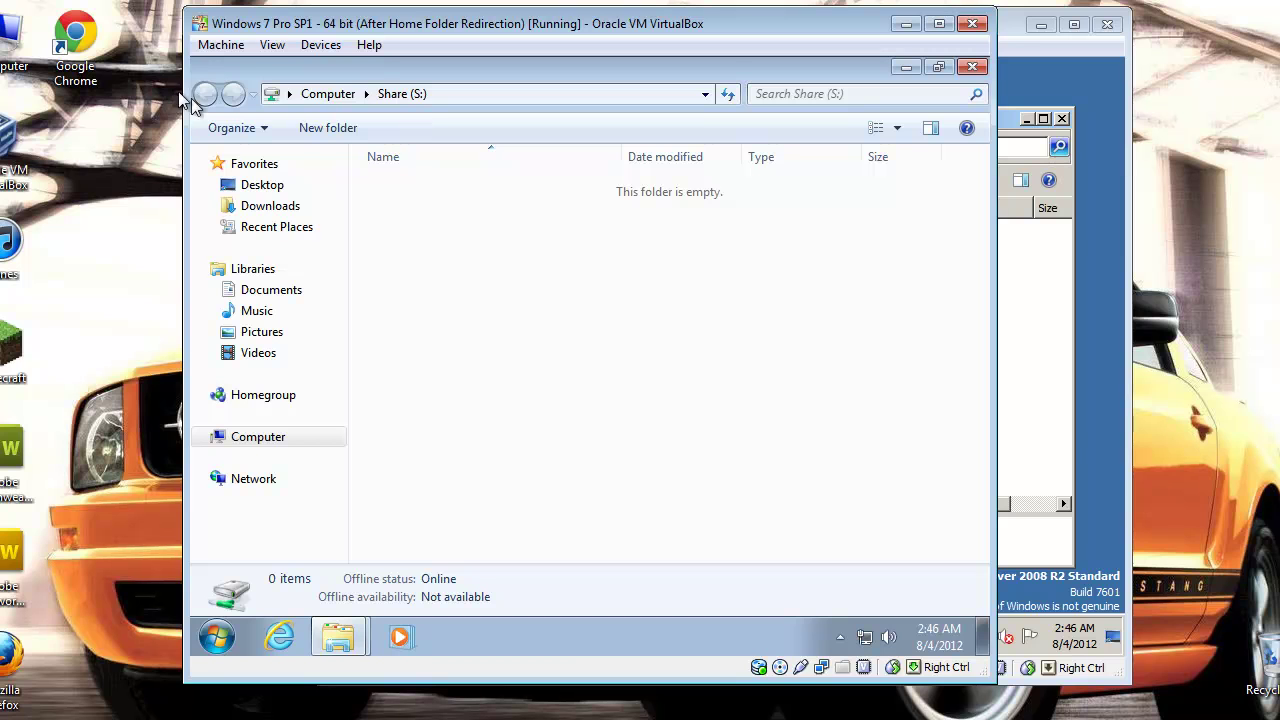
Check the path of the mapped drive and open Computer to view Share (S:) among the network locations.
left_click(433, 93)
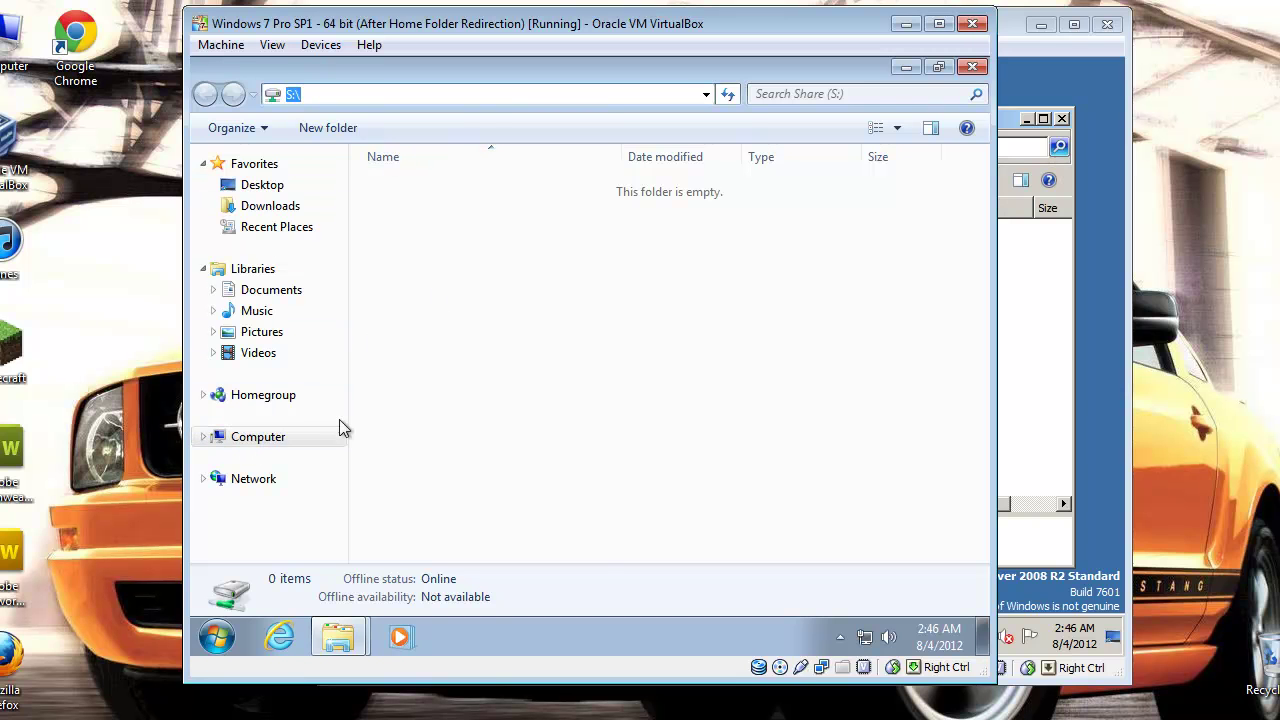
left_click(217, 637)
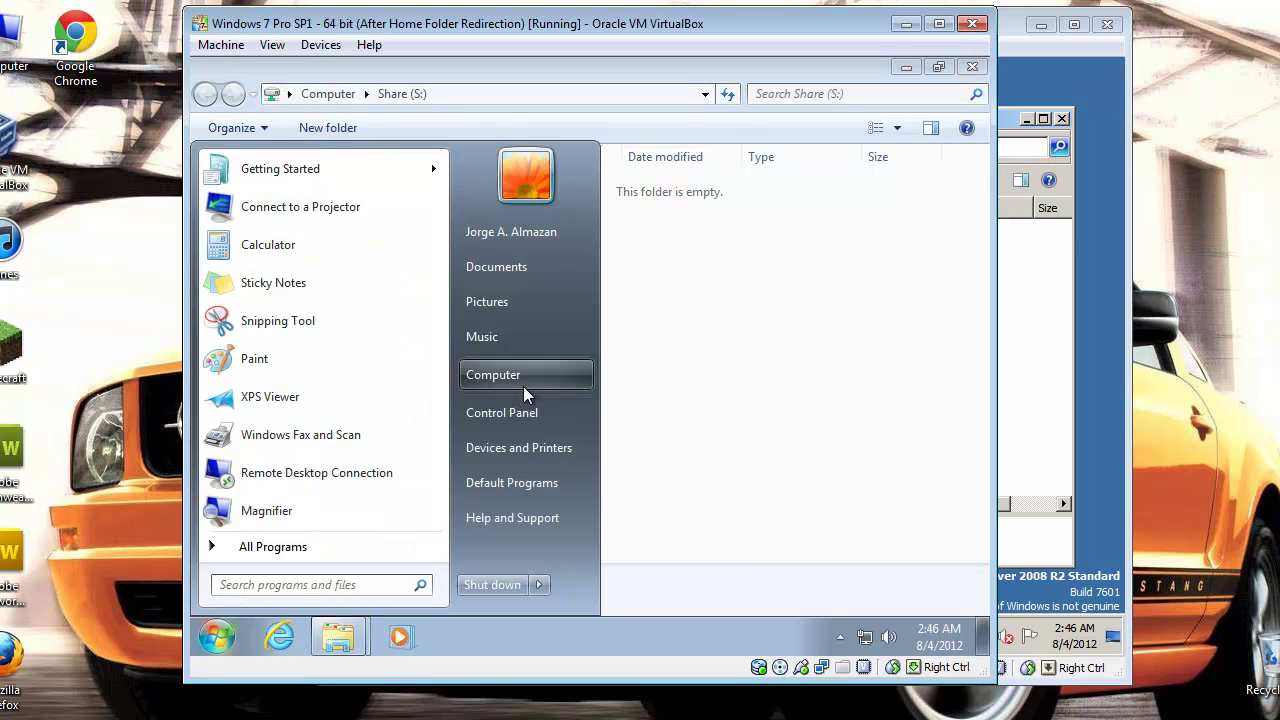
left_click(493, 374)
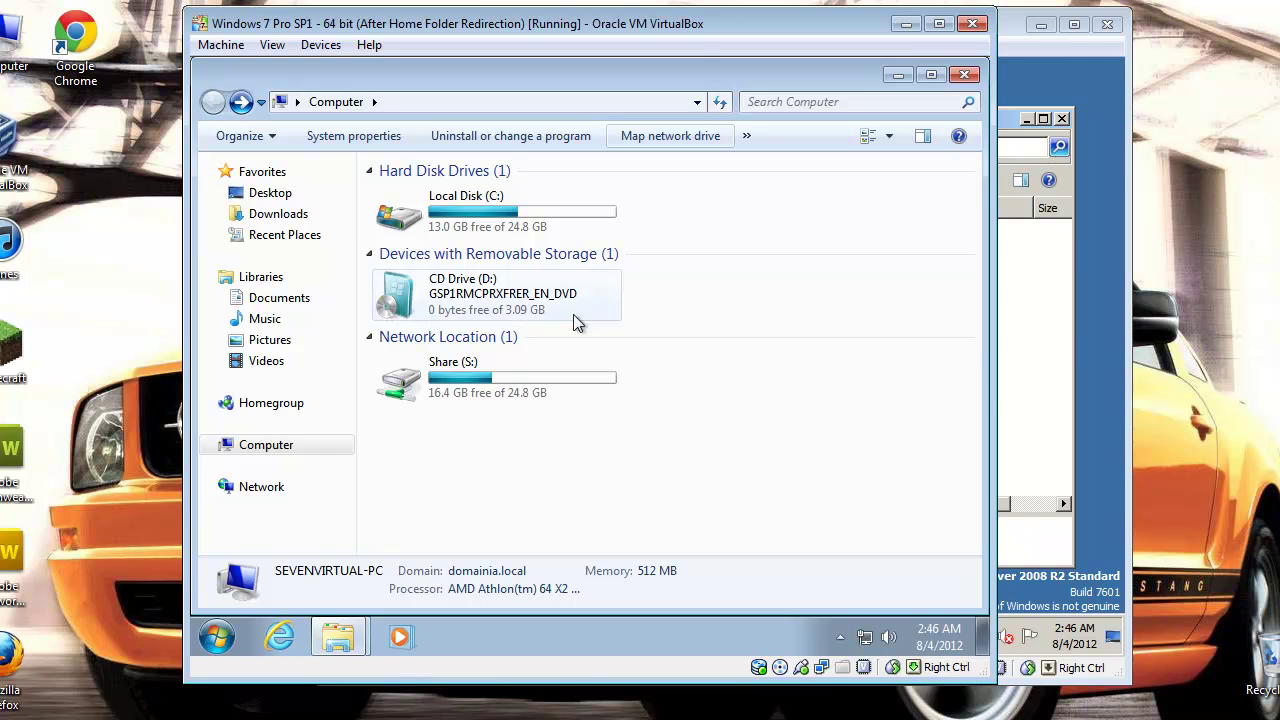
left_click(228, 640)
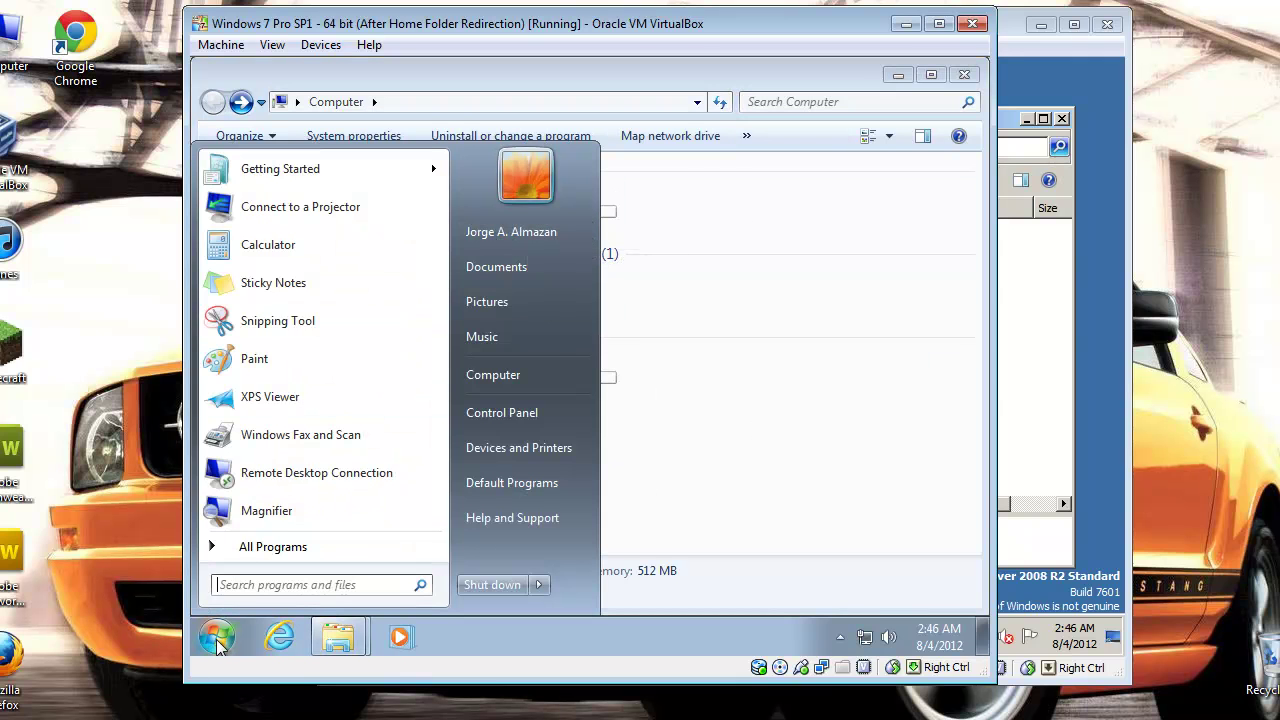
left_click(218, 642)
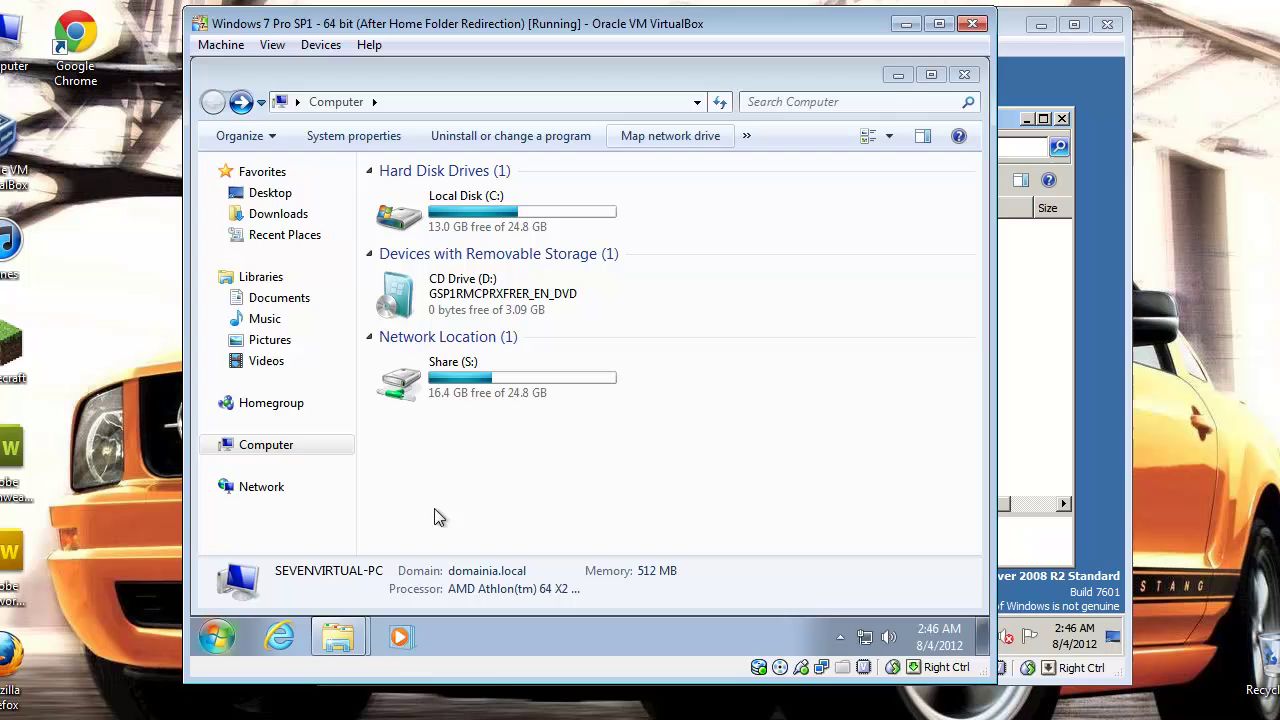
Close the Share (S:) and Computer windows.
left_click(898, 76)
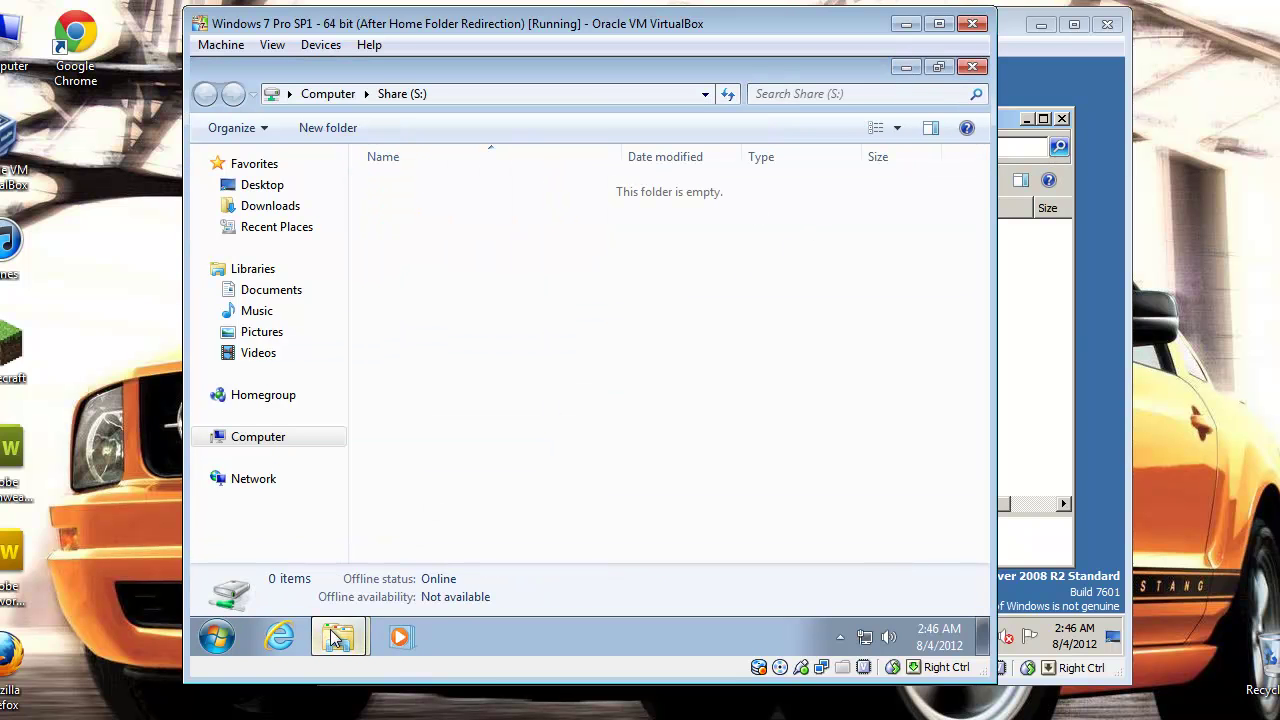
left_click(337, 638)
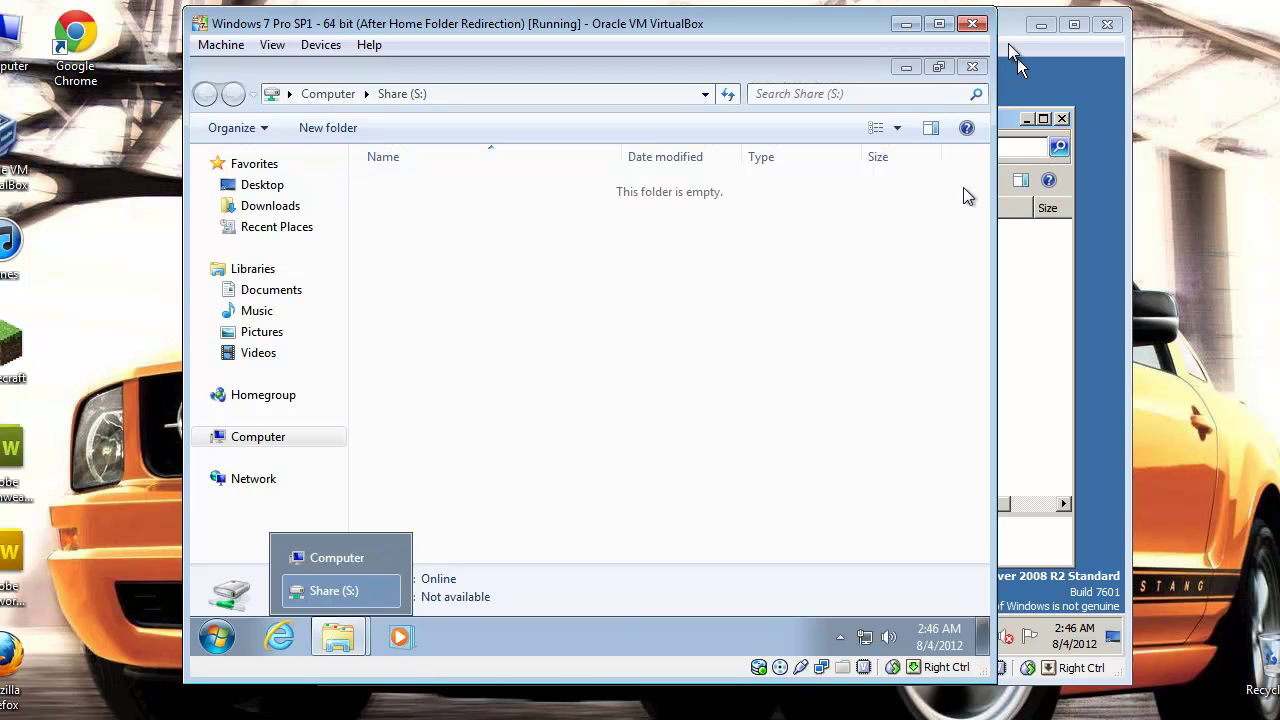
left_click(971, 66)
left_click(340, 645)
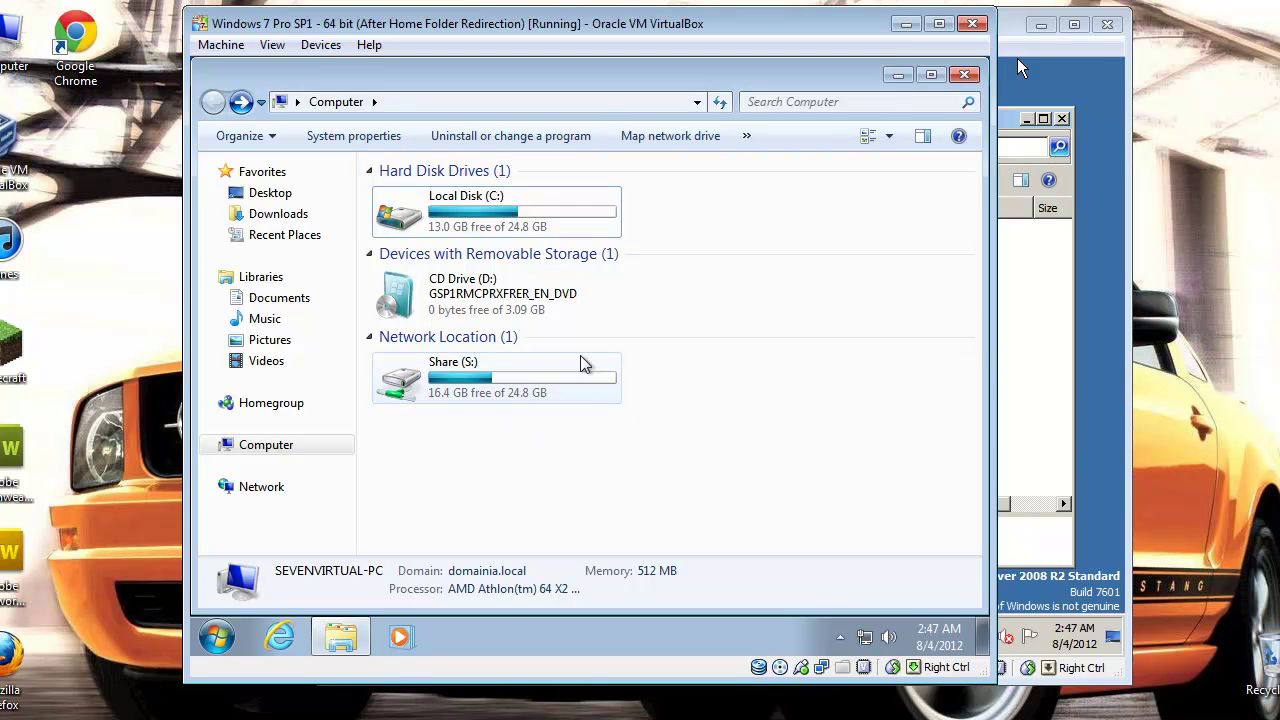
left_click(963, 76)
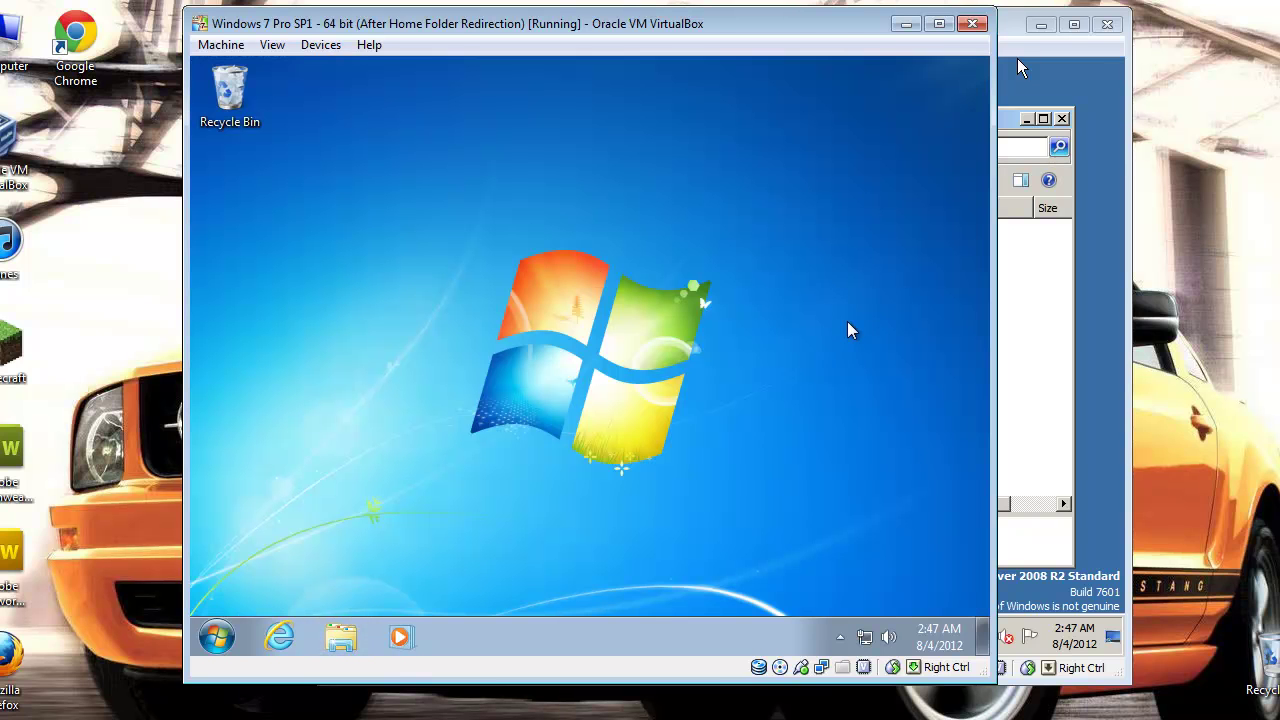
Reopen Computer and inspect the mapped Share (S:) drive under Network Location.
left_click(244, 626)
left_click(533, 376)
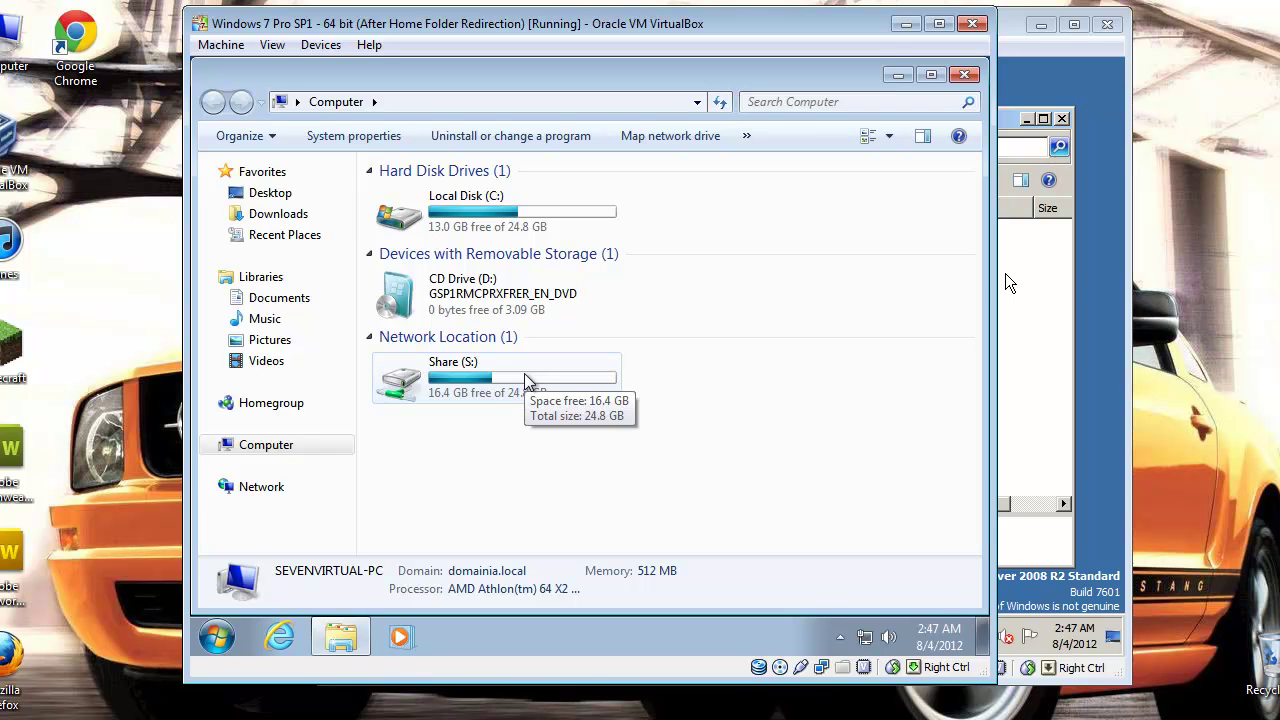
left_click(474, 388)
left_click(550, 440)
left_click(537, 393)
left_click(520, 435)
left_click(535, 392)
left_click(548, 463)
left_click(568, 396)
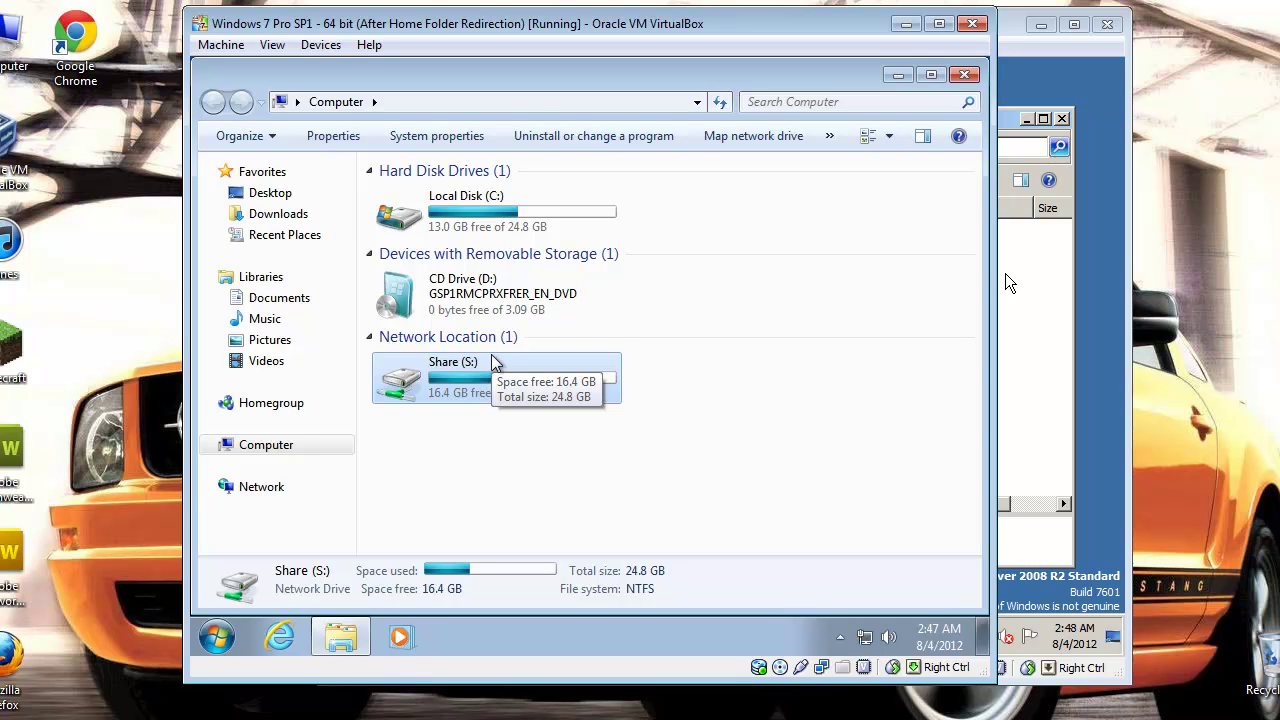
left_click(480, 466)
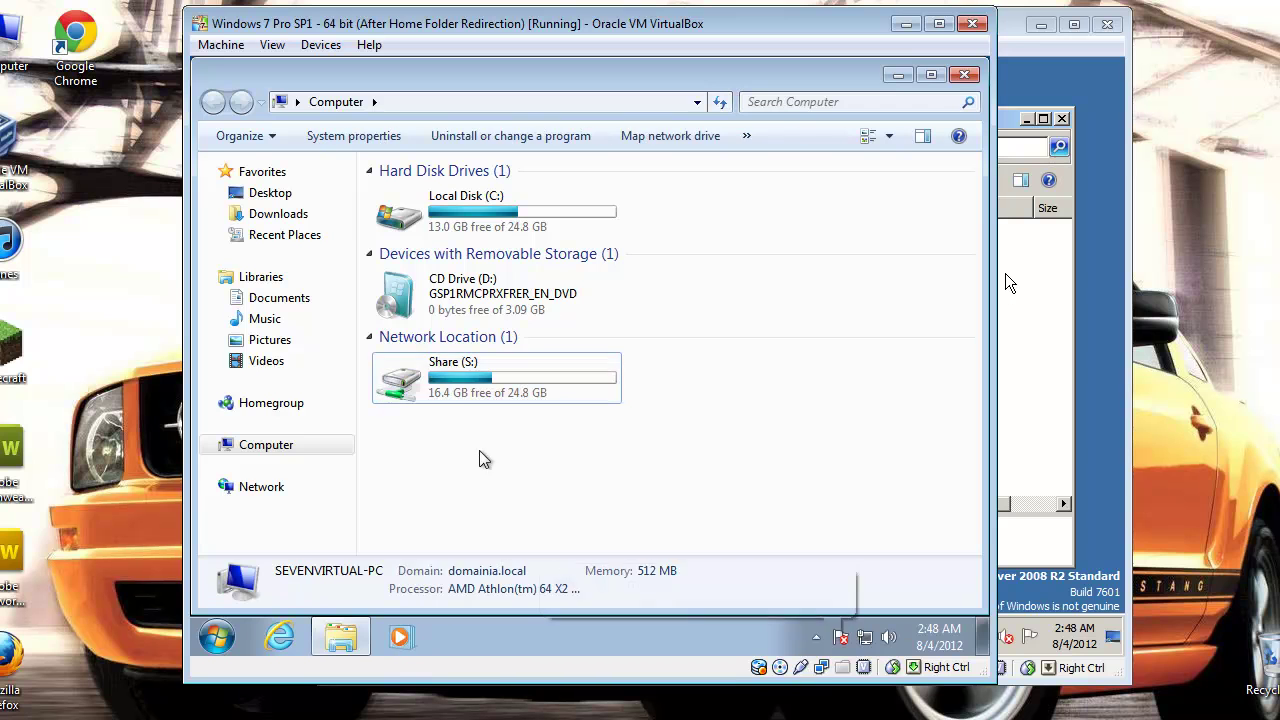
Open the mapped Share (S:) network drive on the Windows 7 client.
left_click(837, 580)
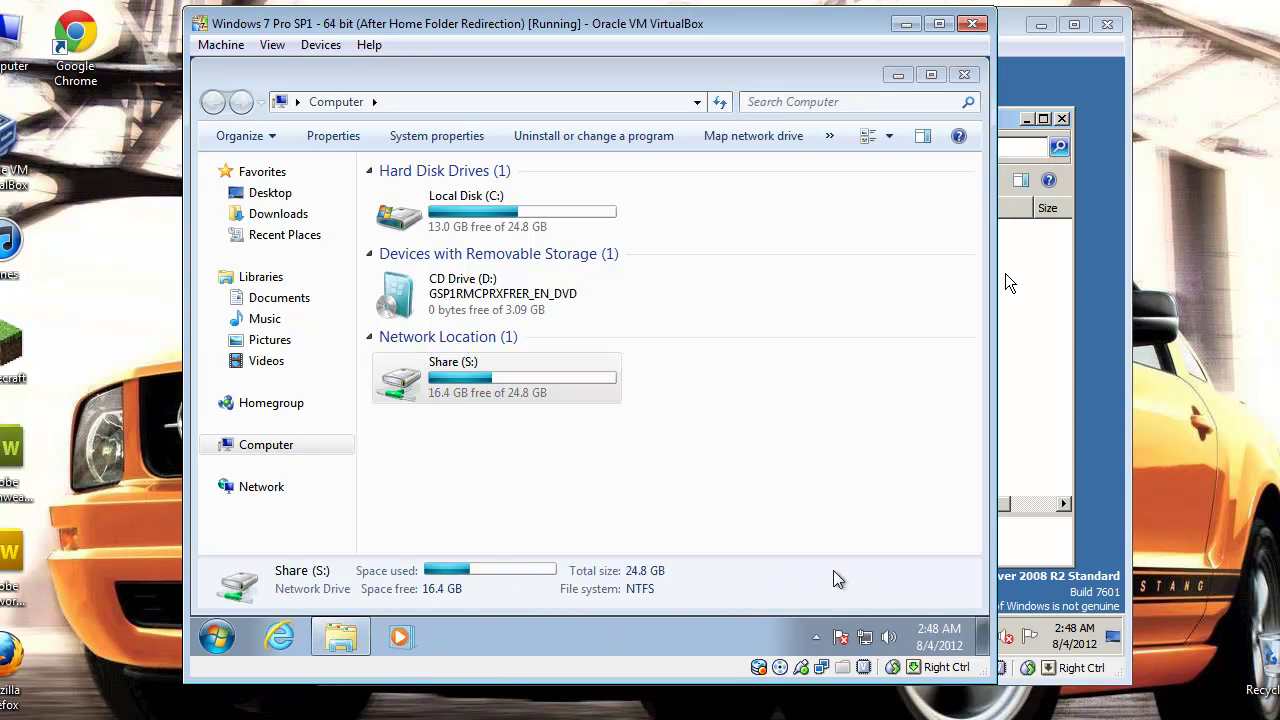
left_click(560, 402)
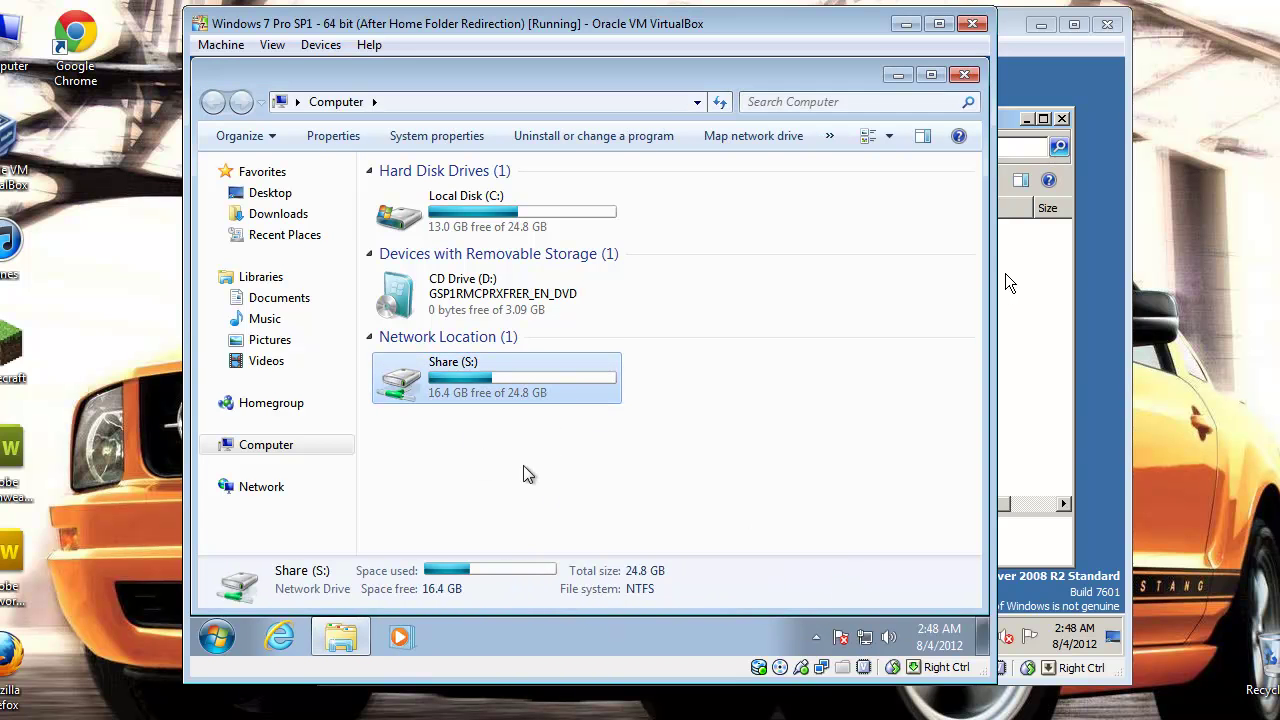
double_click(490, 390)
Create a new text document named test123 in the Share (S:) drive.
right_click(400, 254)
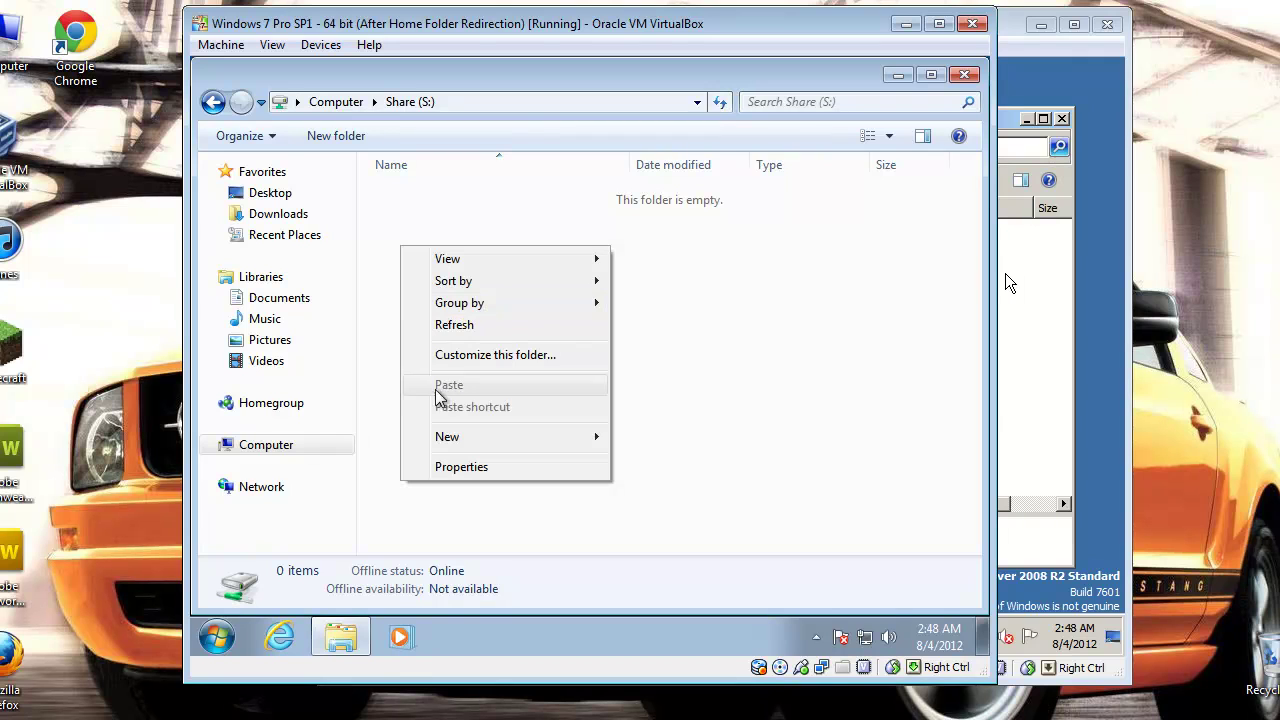
mouse_move(575, 445)
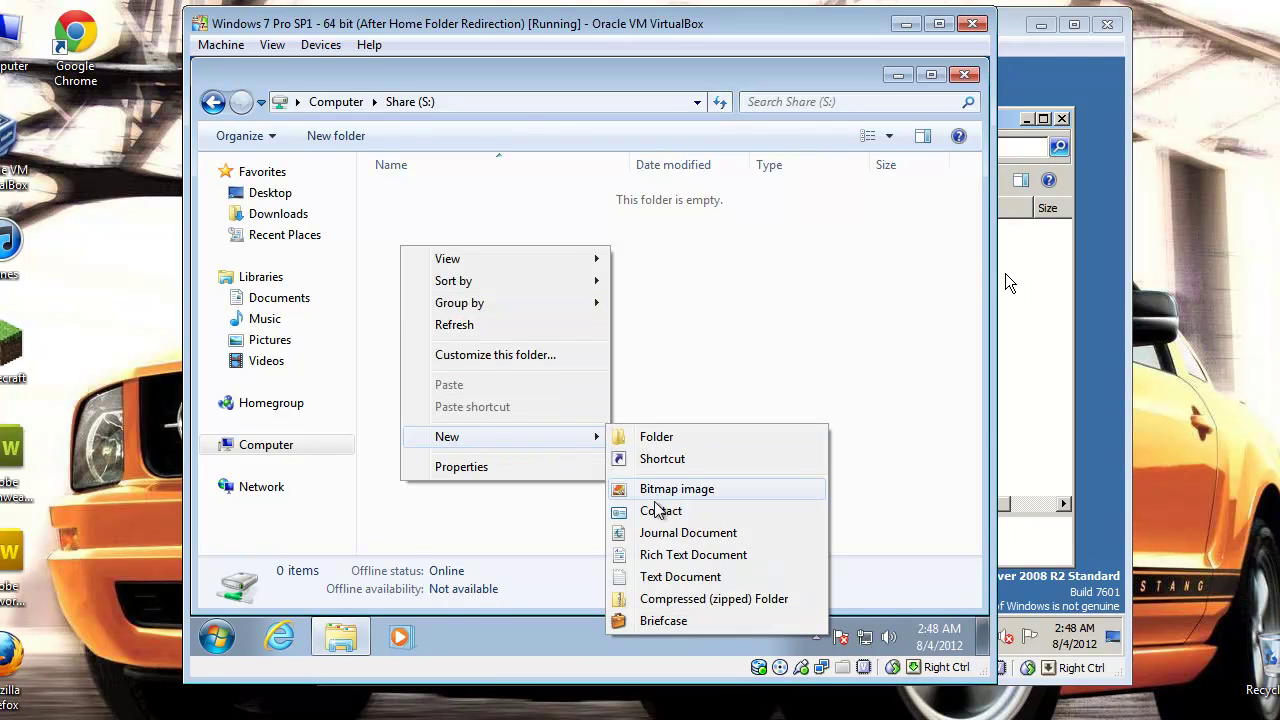
left_click(673, 576)
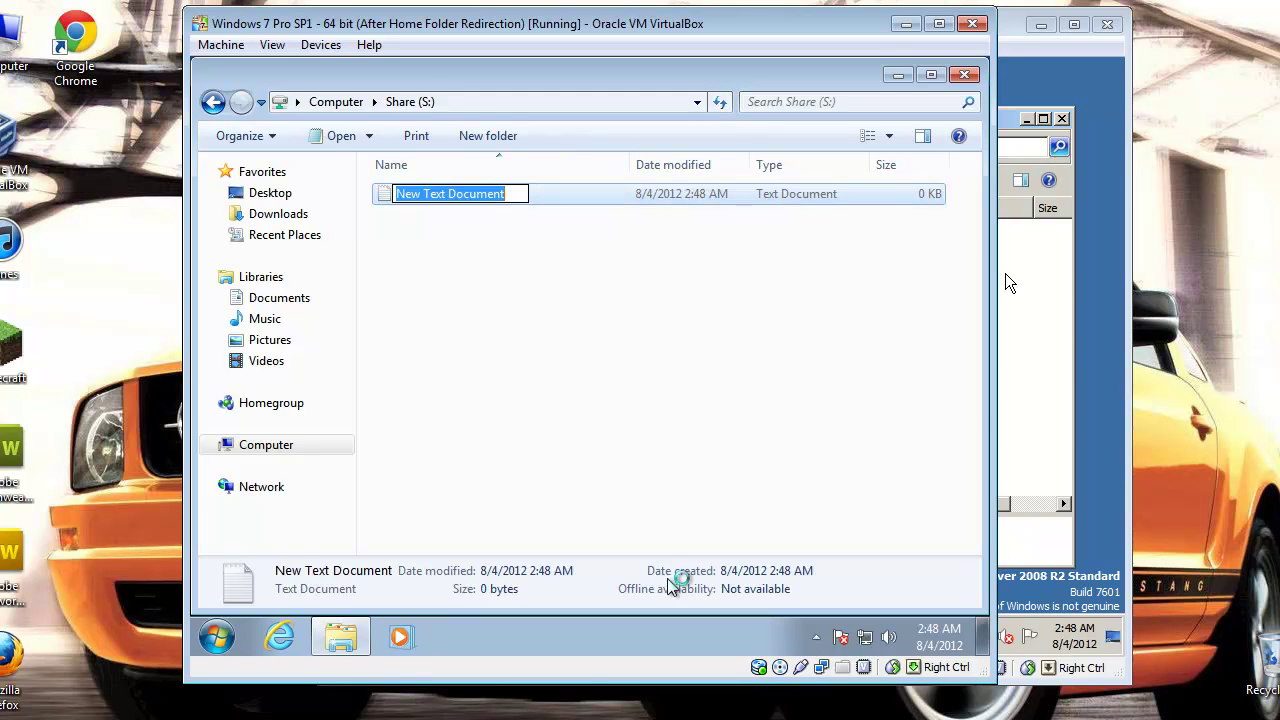
type("tse")
key("BackSpace")
key("BackSpace")
type("est")
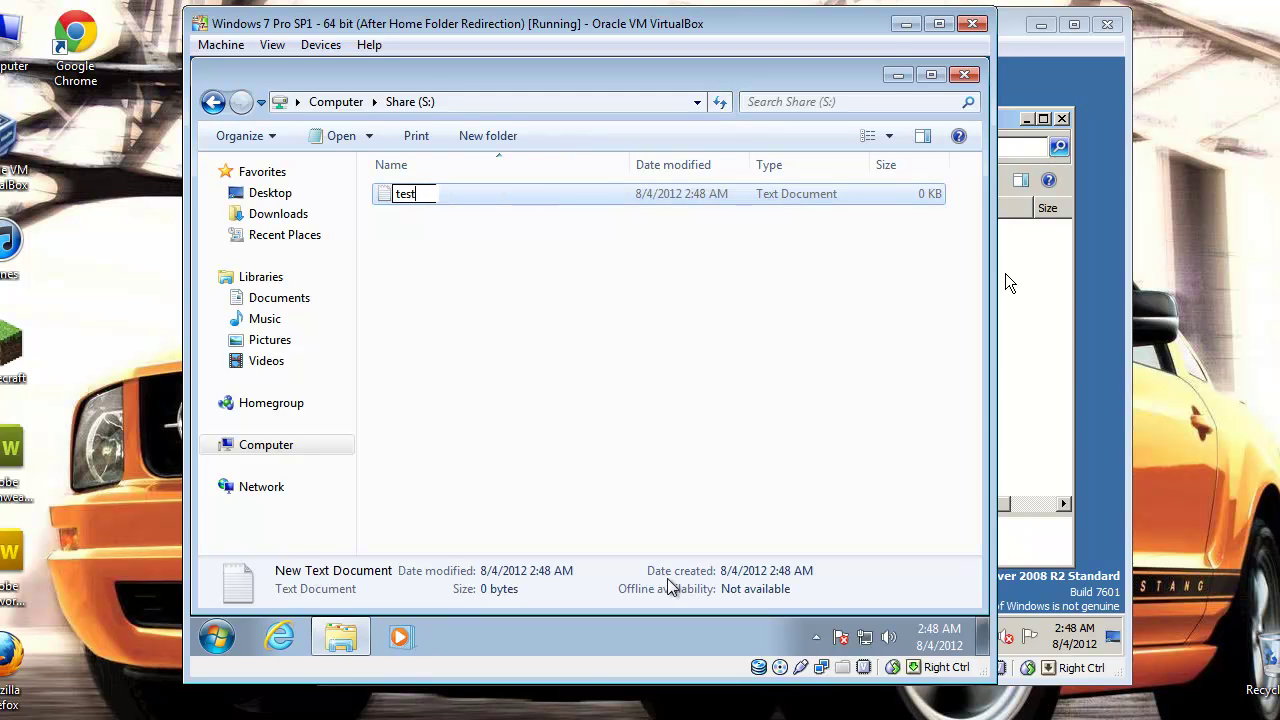
type("123")
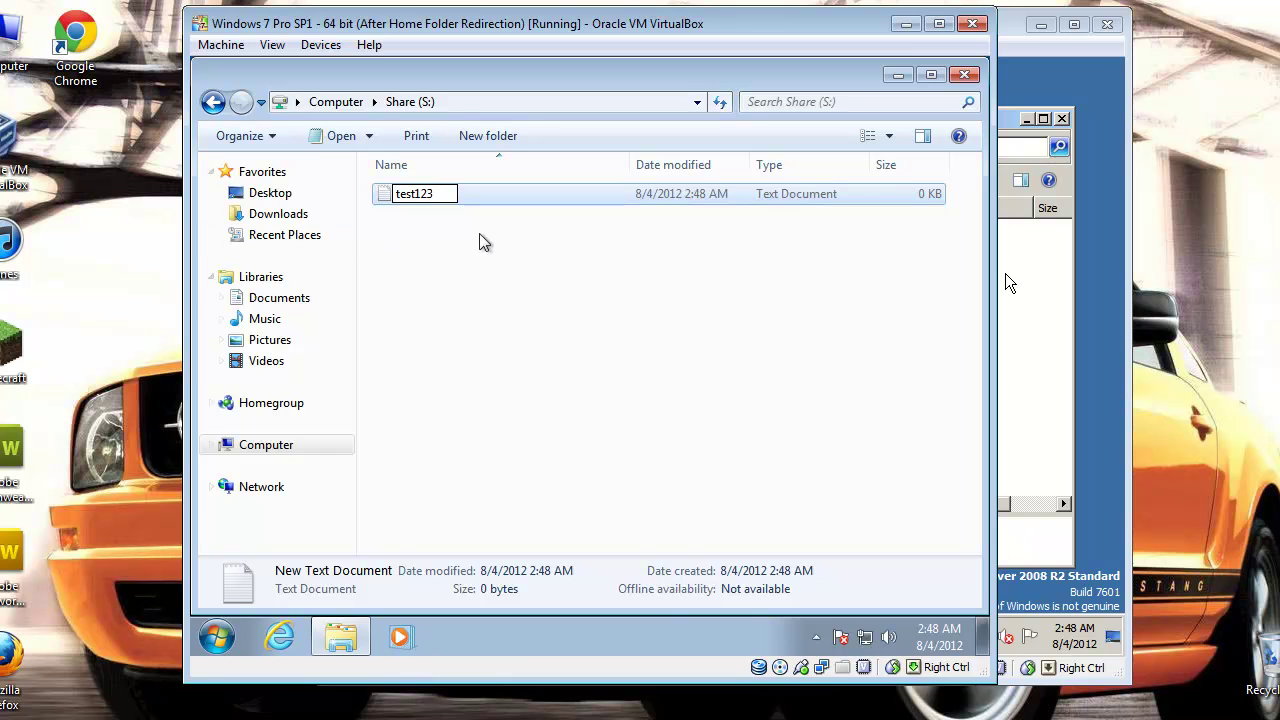
left_click(482, 240)
Switch to the Windows Server 2008 R2 machine, open the Share folder on drive C:, and delete test123.
left_click(1053, 318)
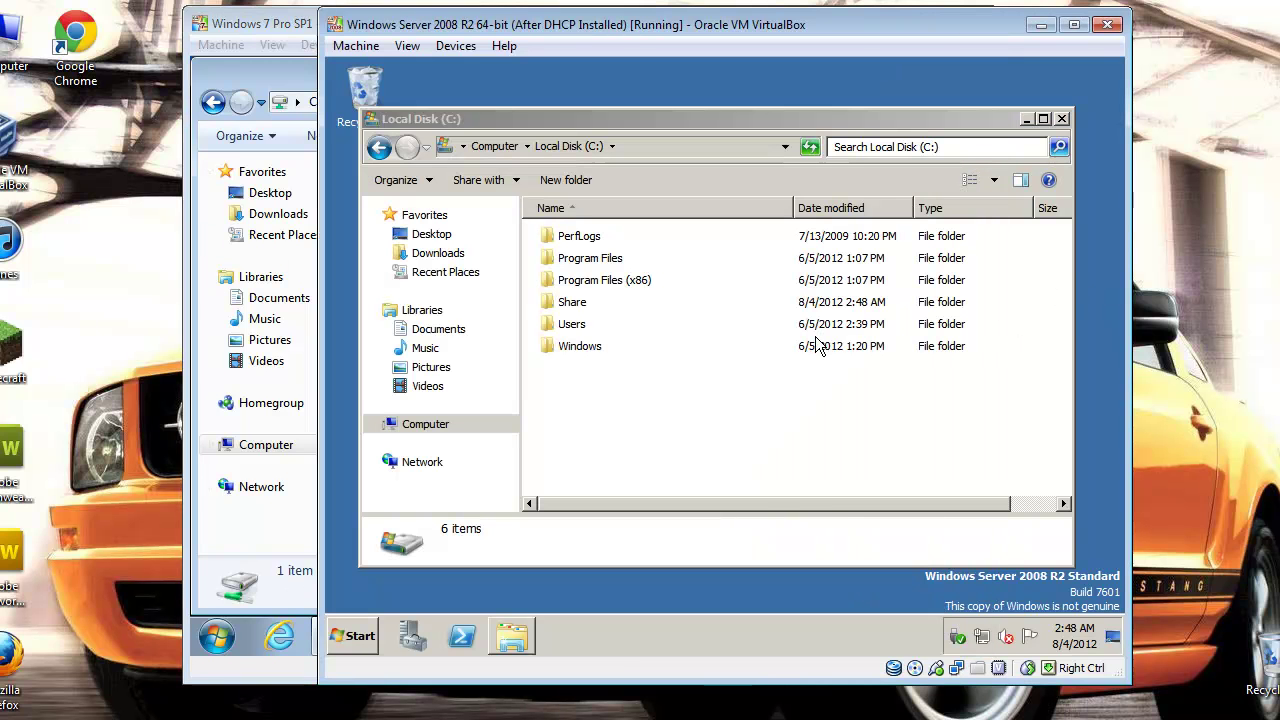
left_click(585, 308)
double_click(585, 308)
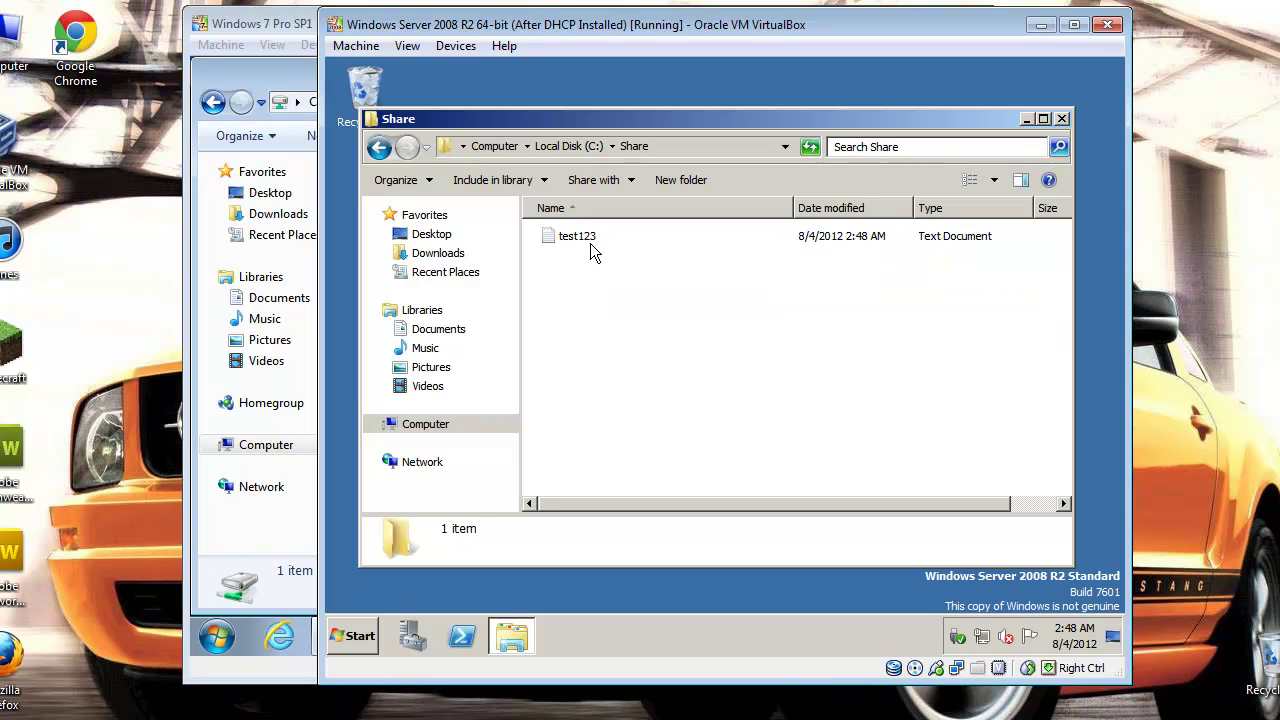
right_click(584, 239)
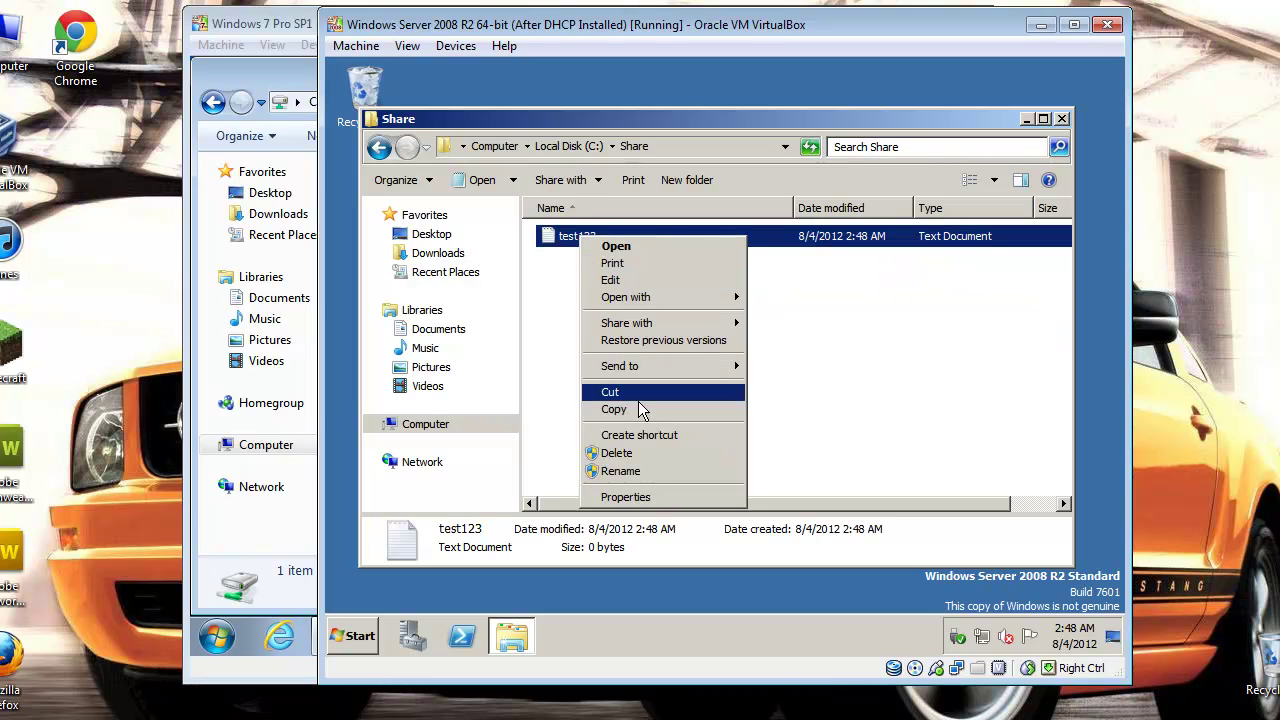
left_click(622, 453)
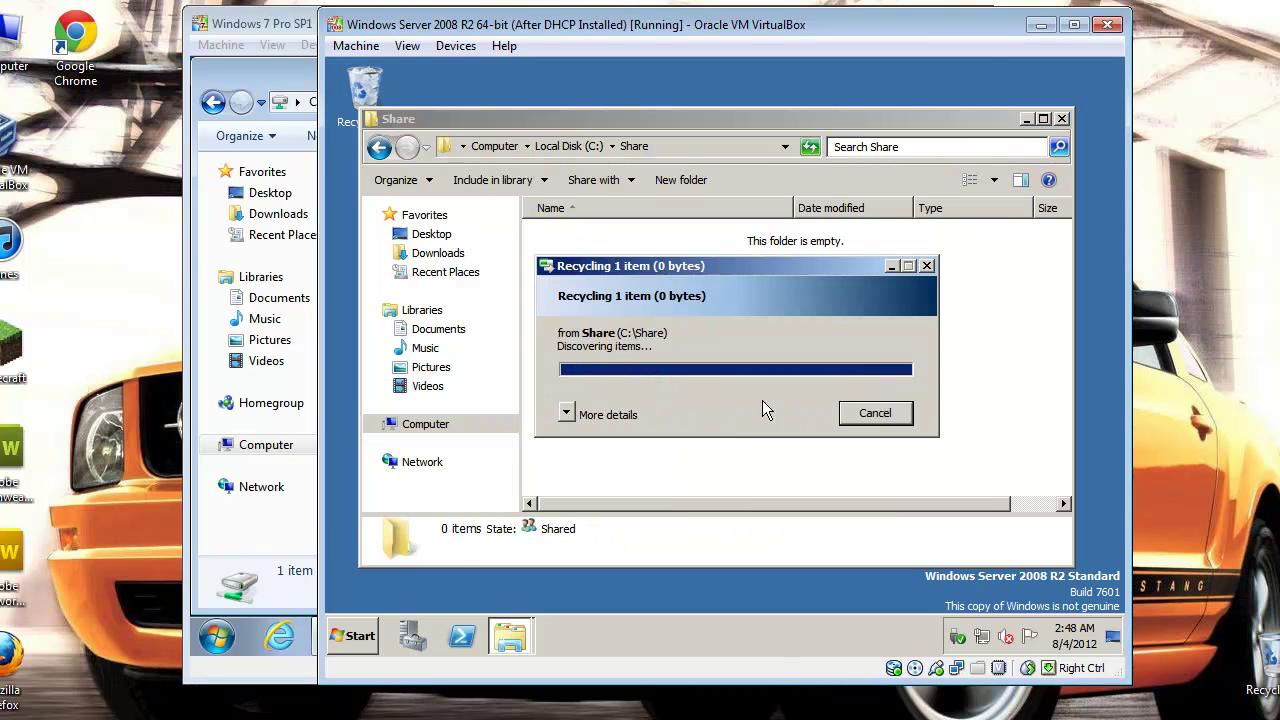
Check Share (S:) on the Windows 7 client, and close the Share windows on both the client and the server.
key("alt+Tab")
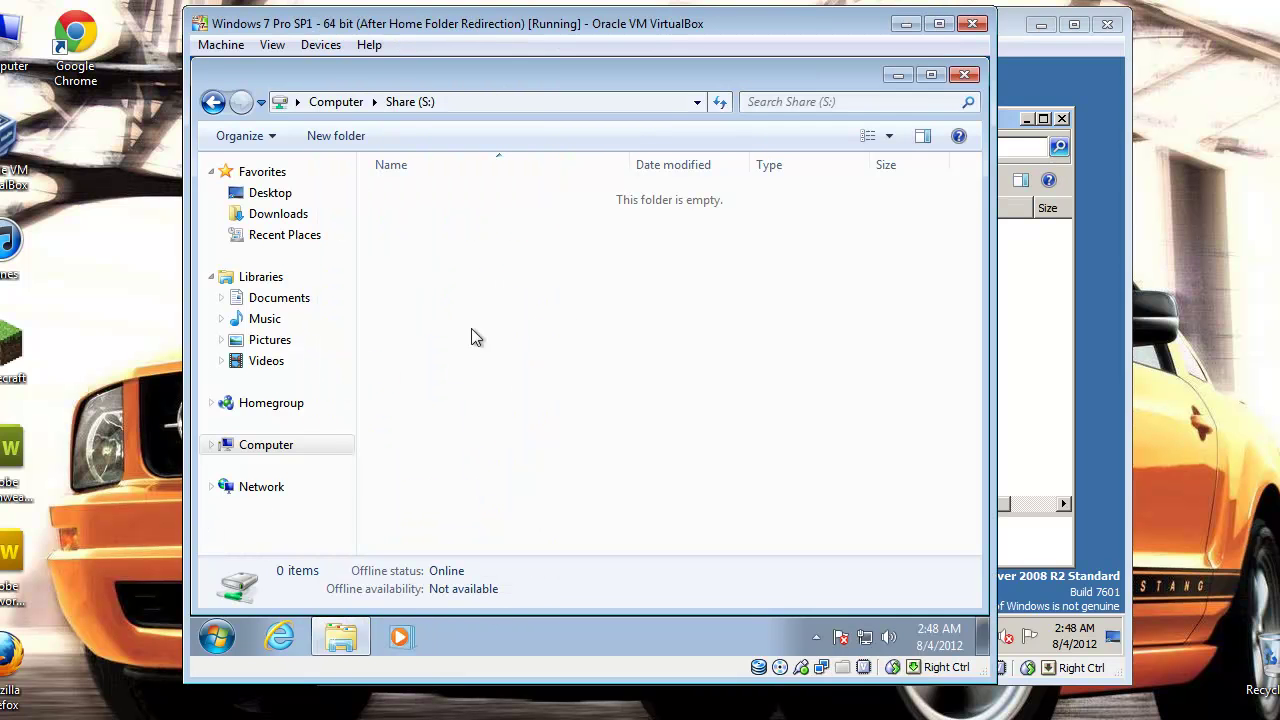
left_click(964, 75)
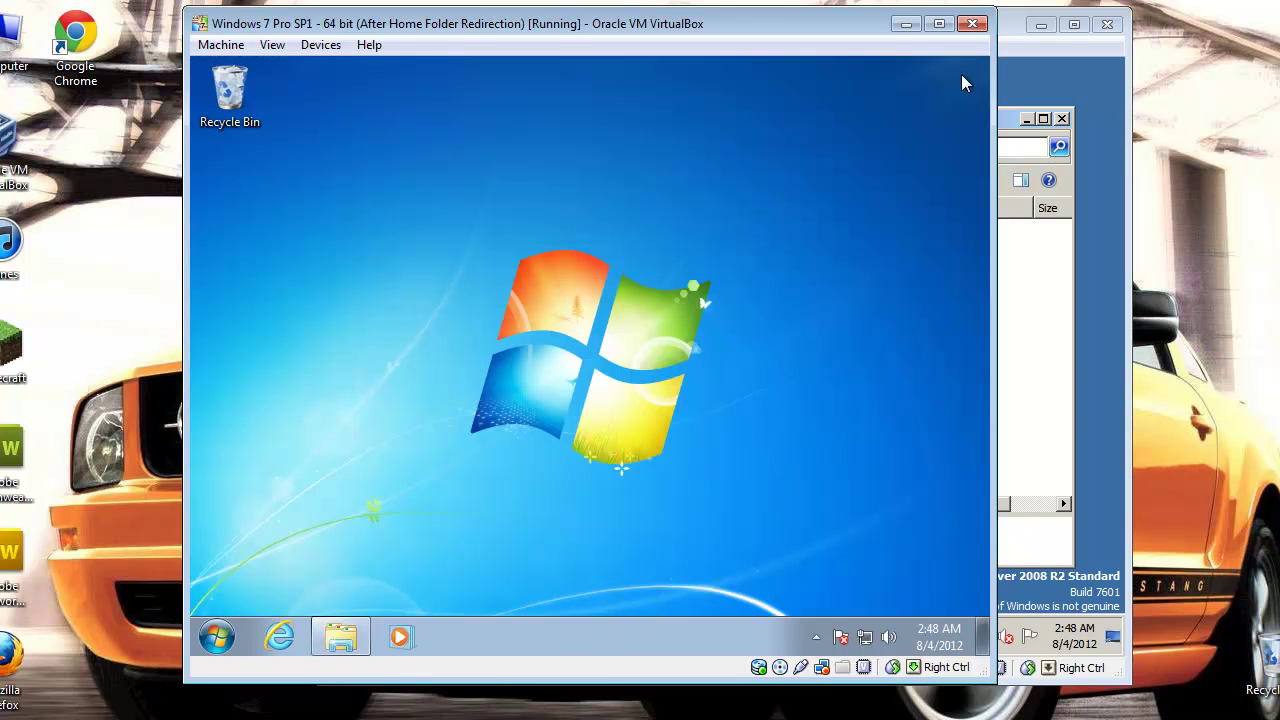
left_click(1075, 195)
left_click(1064, 120)
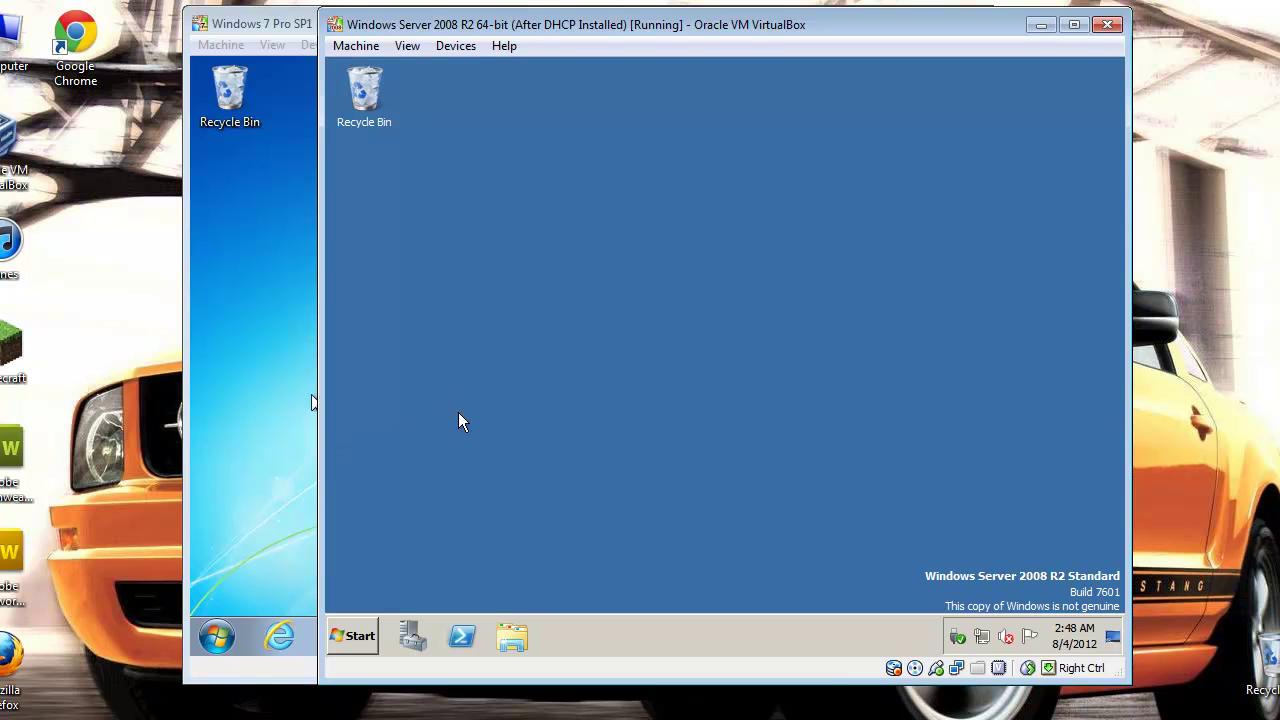
left_click_drag(358, 30, 362, 30)
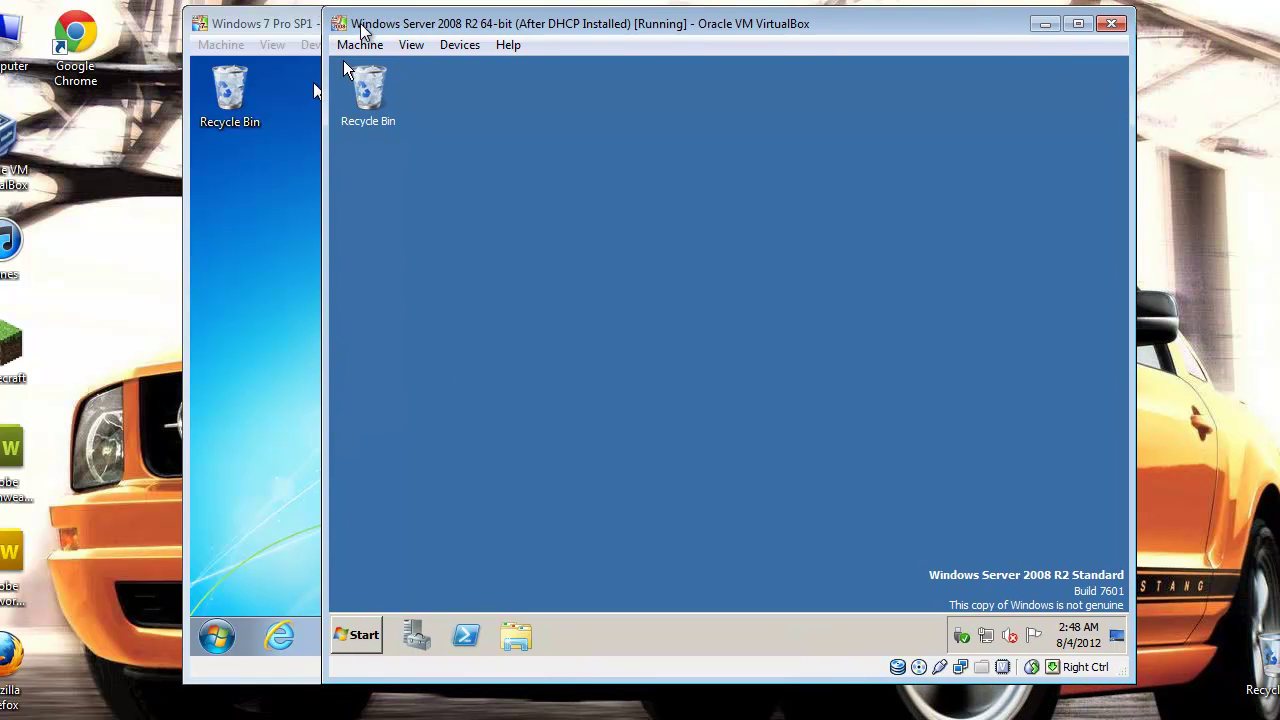
left_click(307, 30)
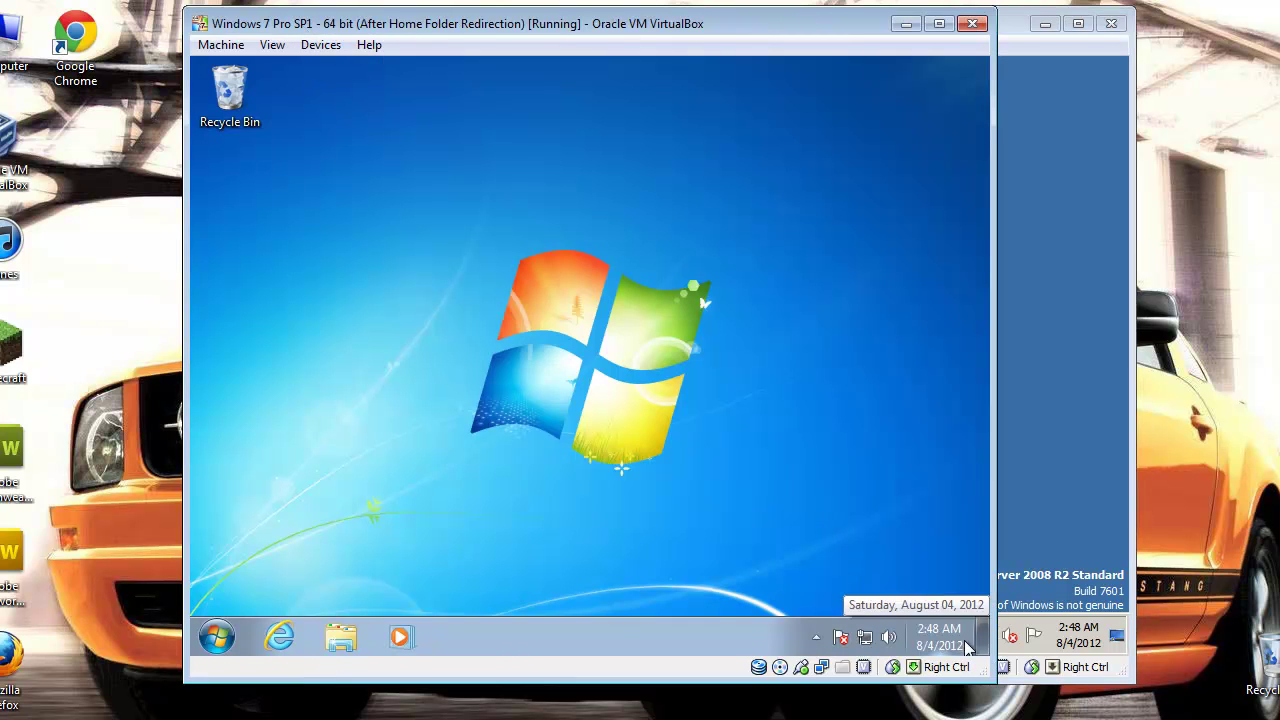
left_click(1067, 427)
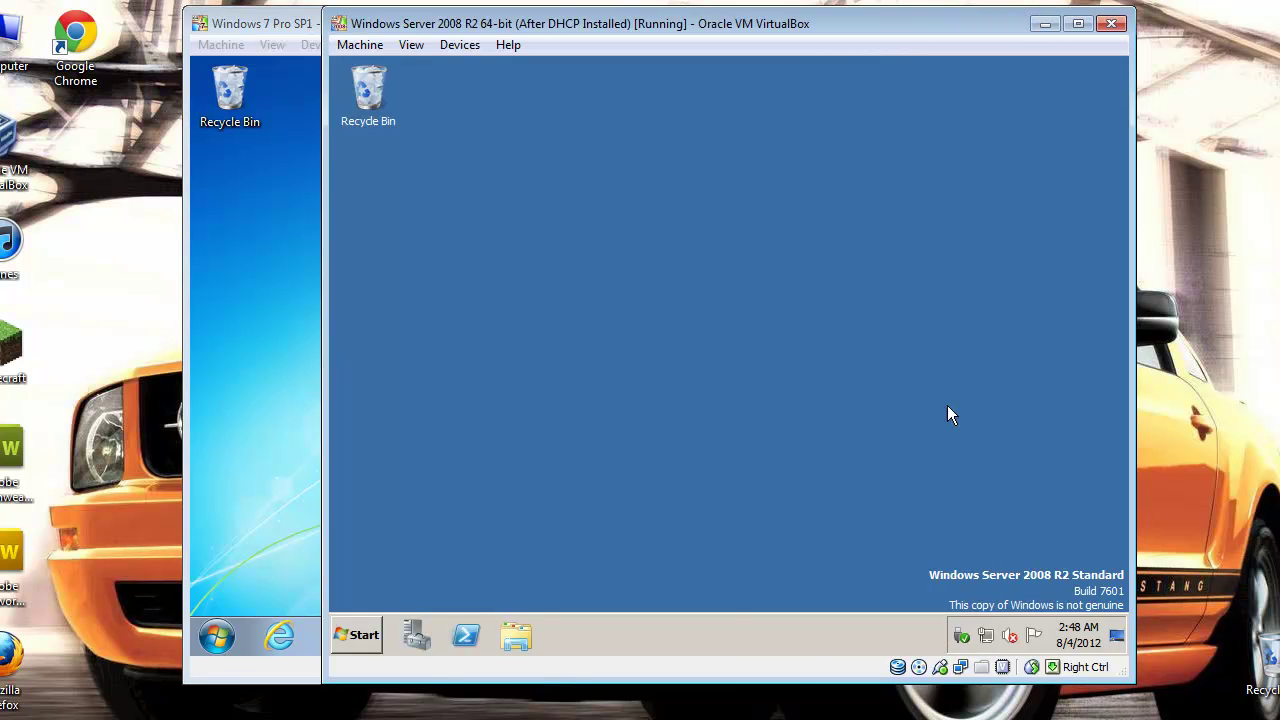
left_click(357, 636)
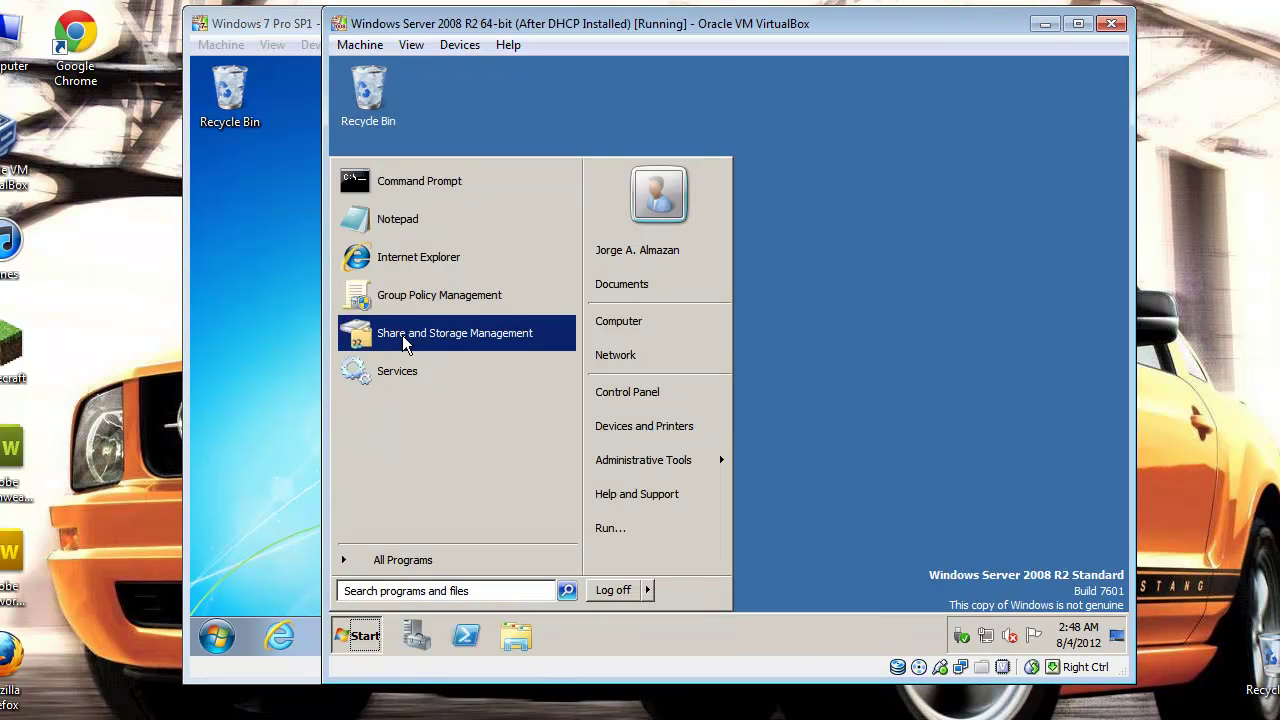
left_click(903, 373)
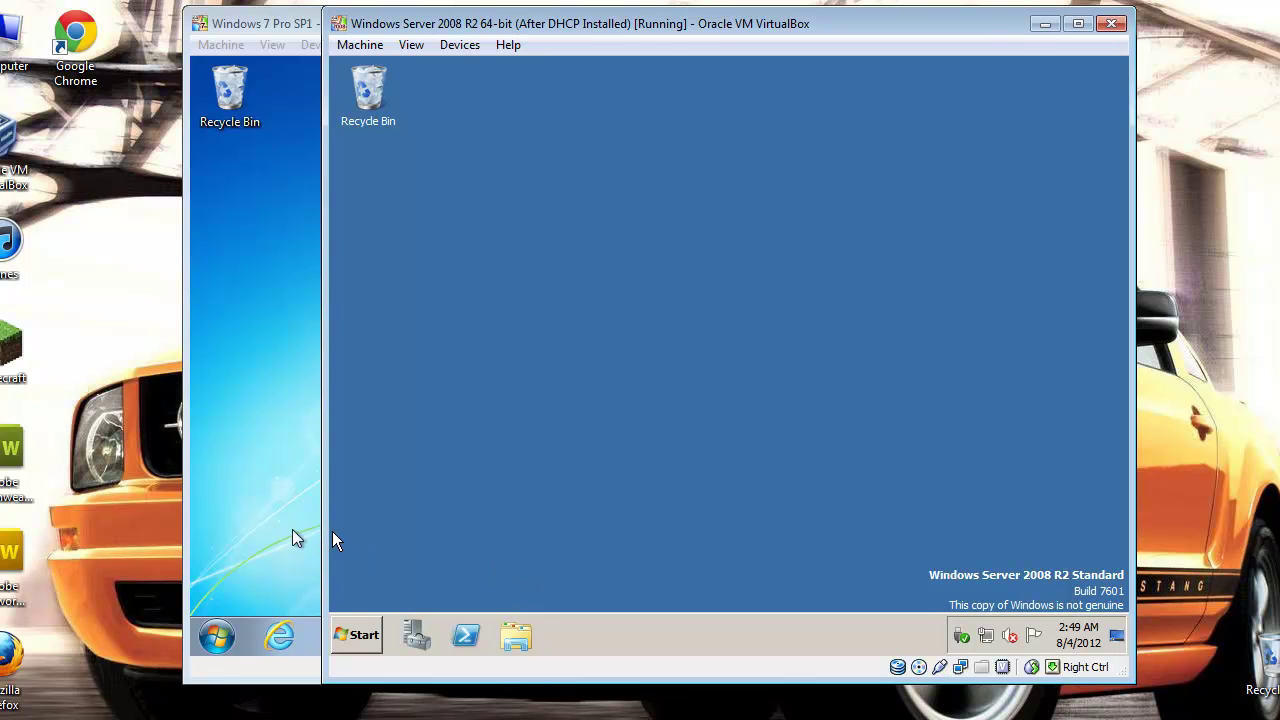
View Computer and its Map Network Drive dialog on the Windows 7 client, closing both without mapping a drive.
left_click(217, 636)
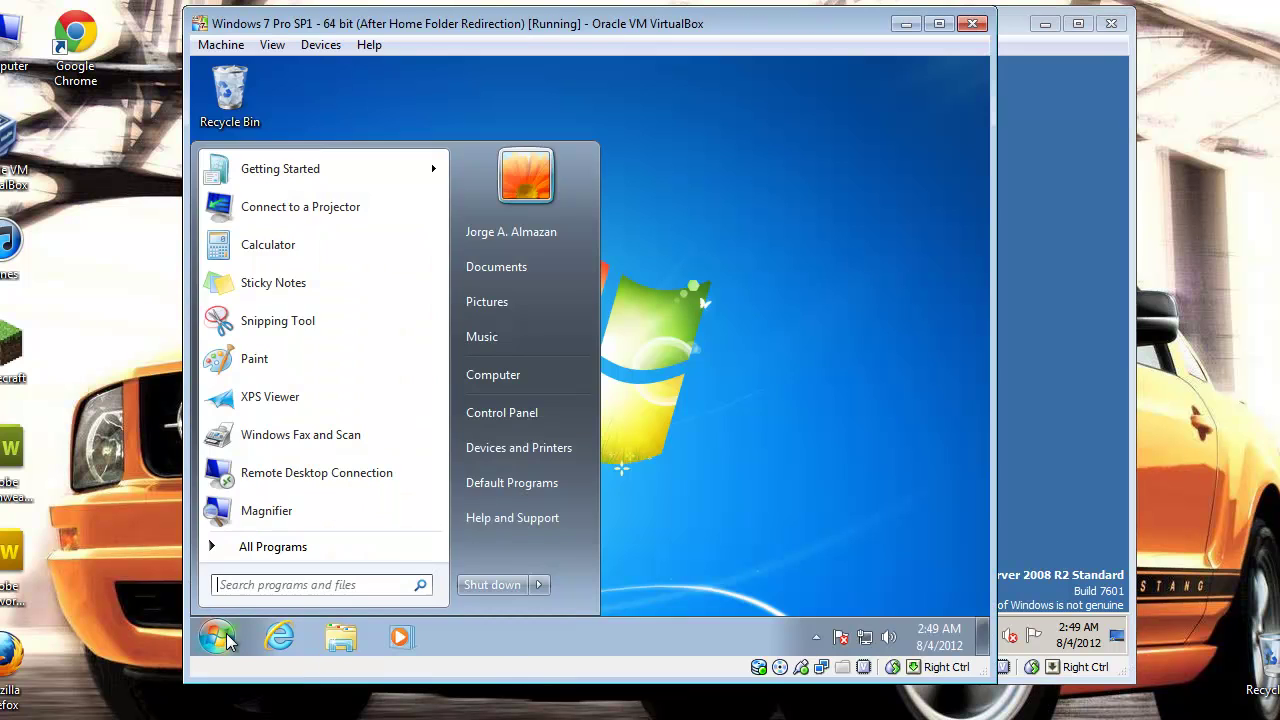
left_click(497, 373)
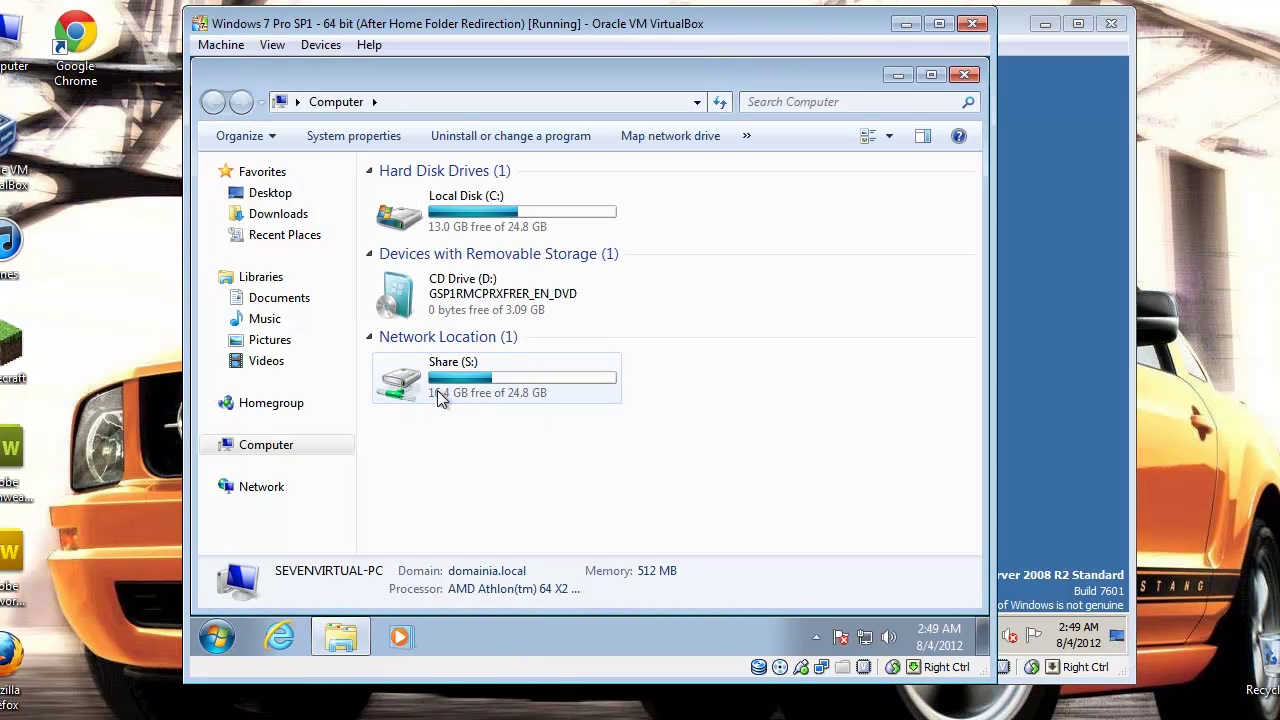
left_click(655, 140)
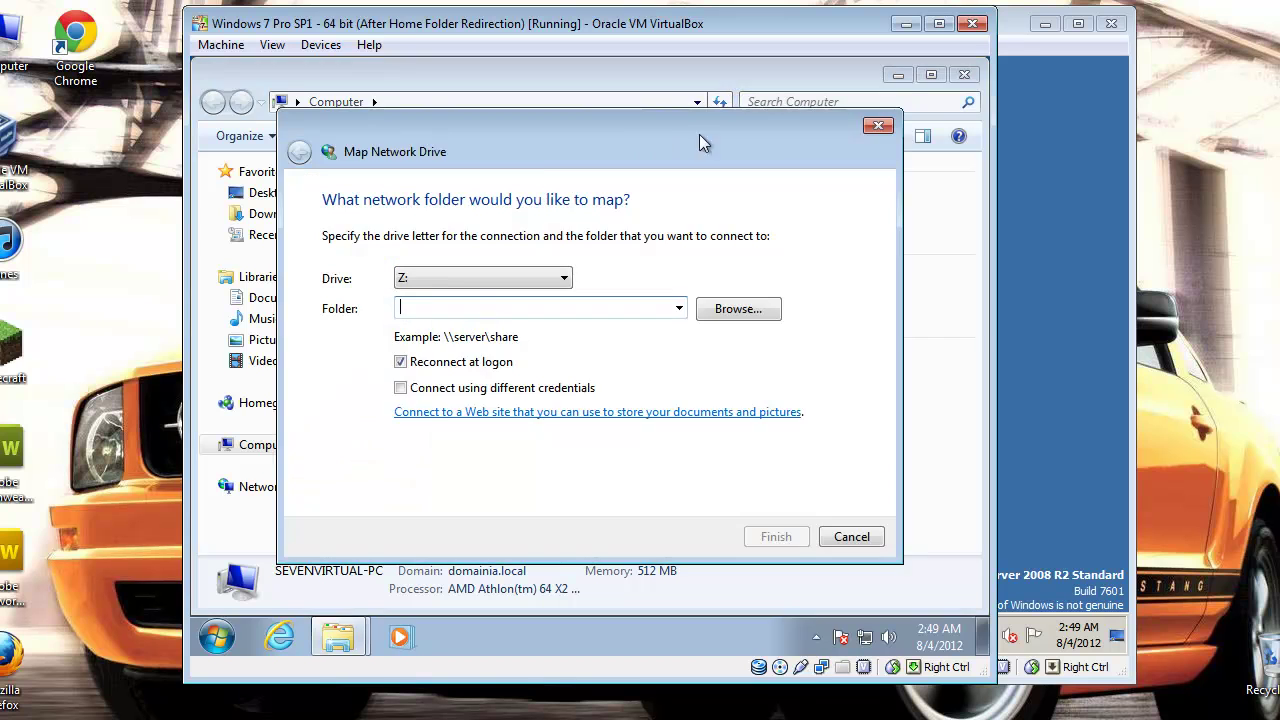
left_click(876, 131)
left_click(965, 76)
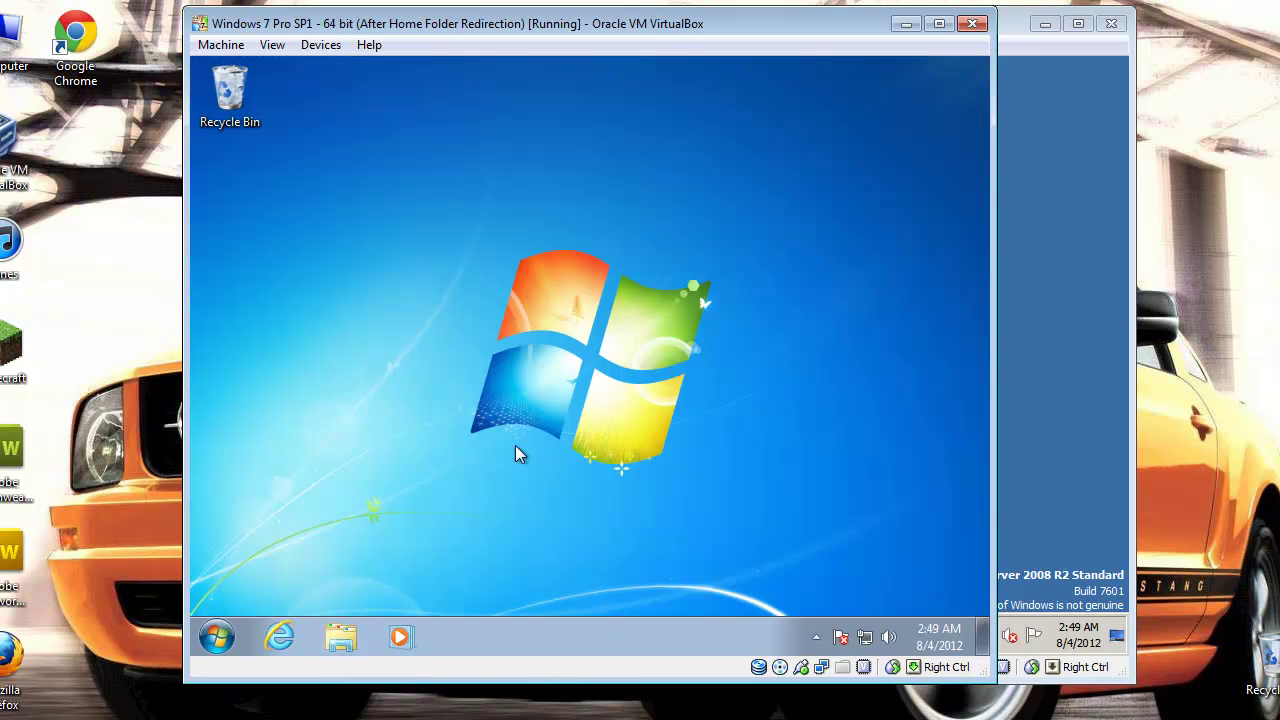